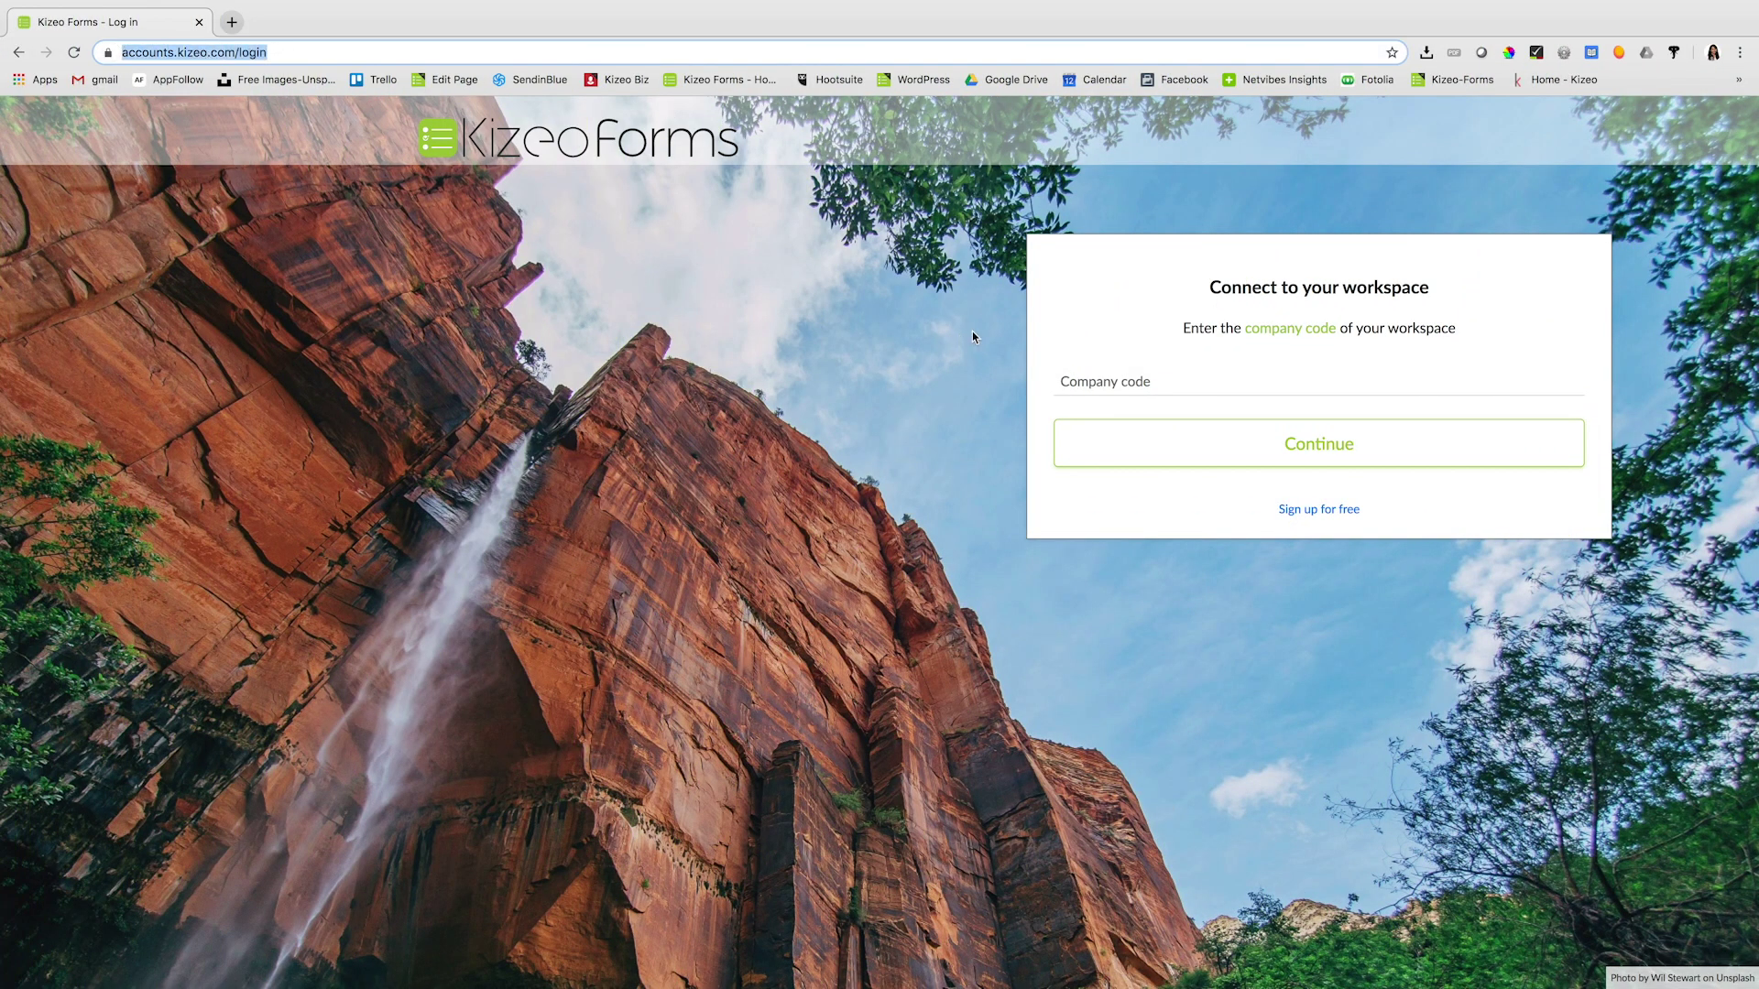
# - Sign in to Kizeo Forms with the saved company code, username and password
pyautogui.click(1104, 383)
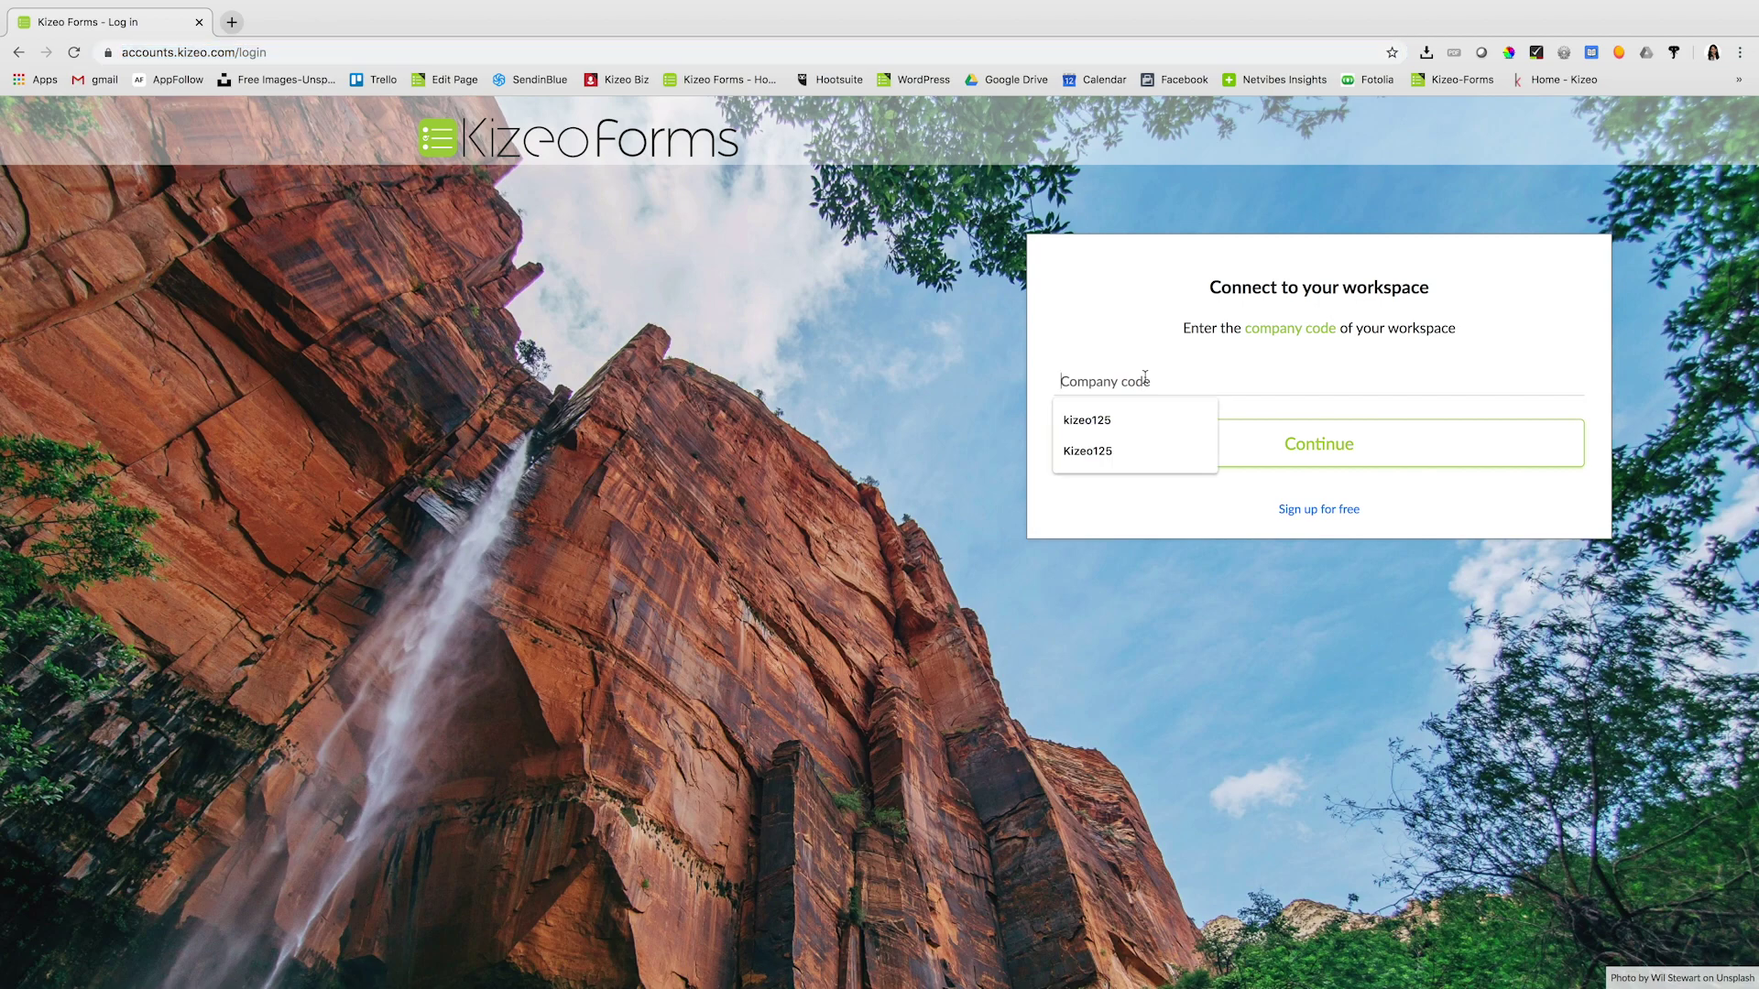
pyautogui.click(1109, 453)
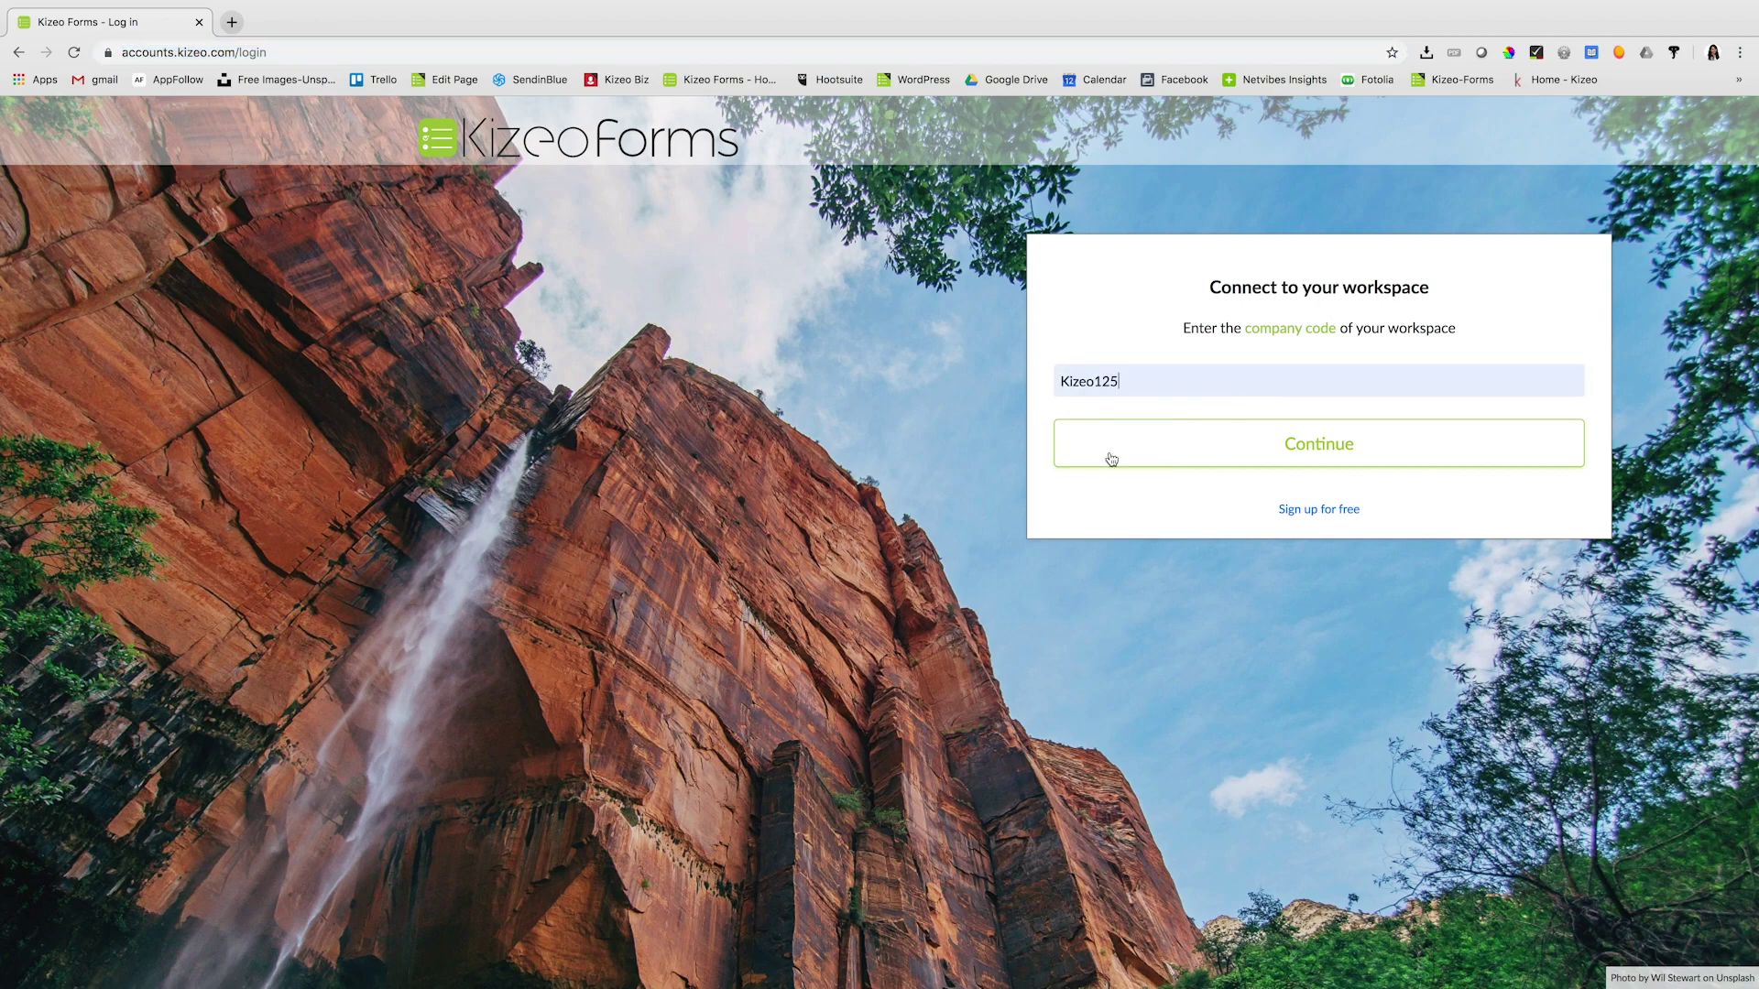
pyautogui.click(1164, 454)
pyautogui.click(1158, 402)
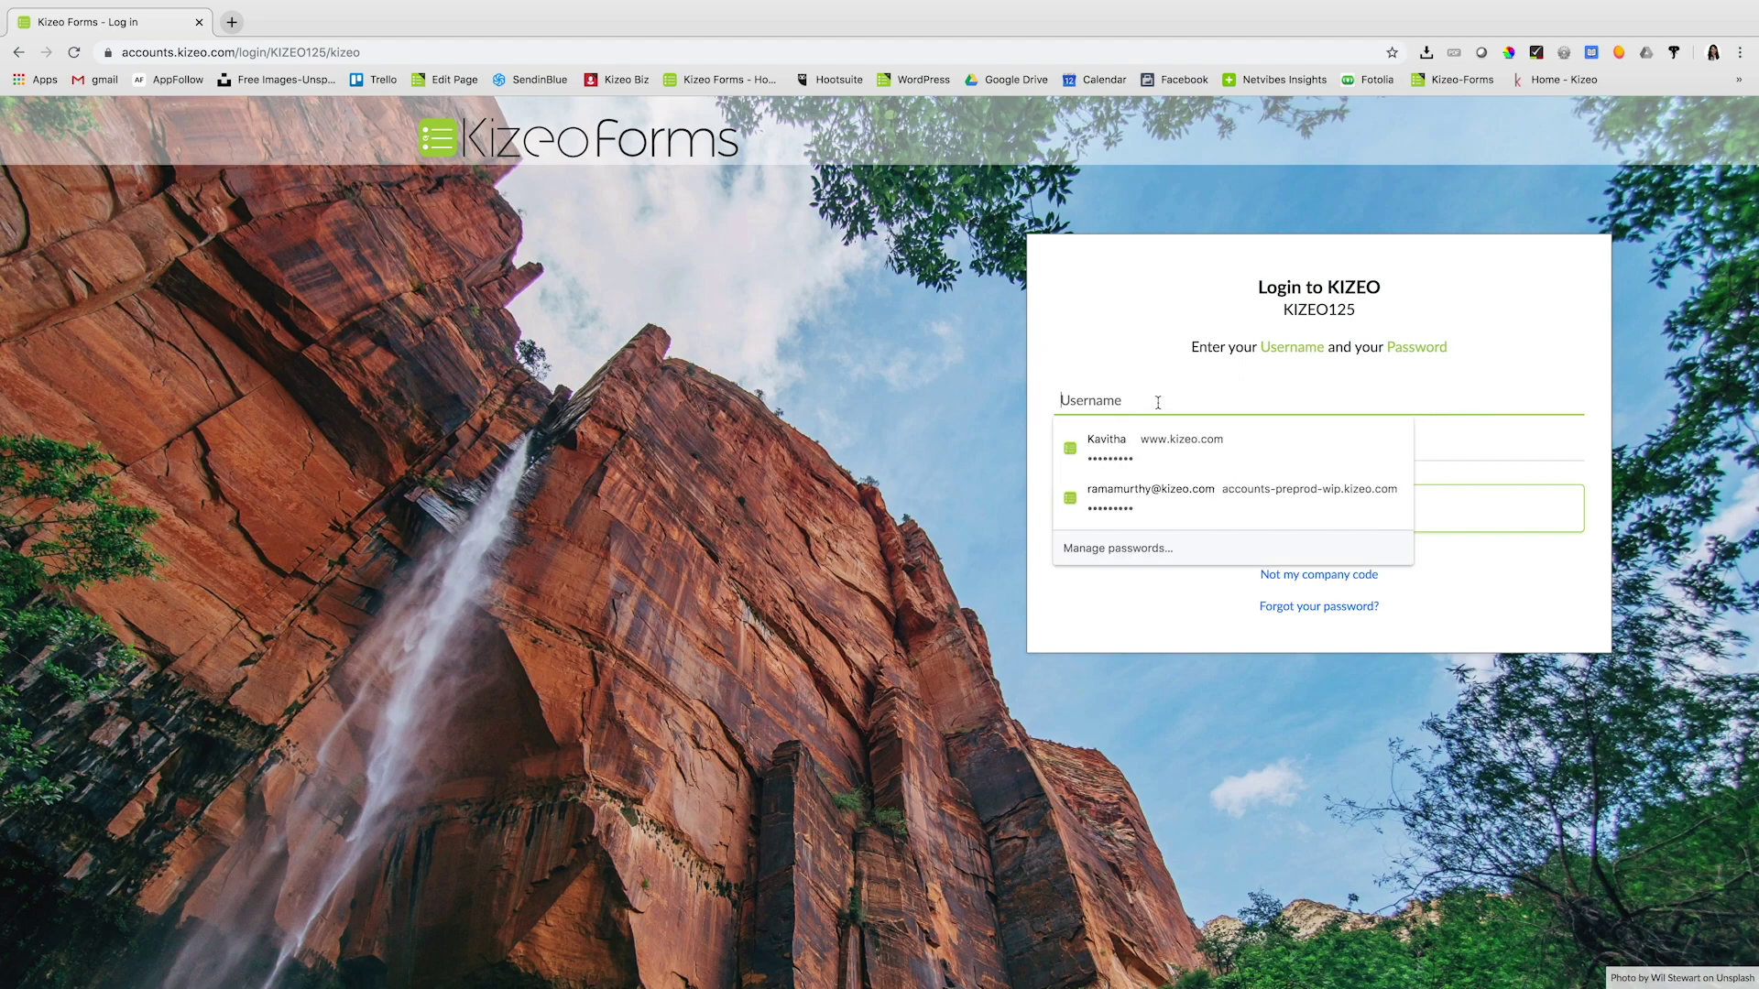
pyautogui.write('ramamurthy')
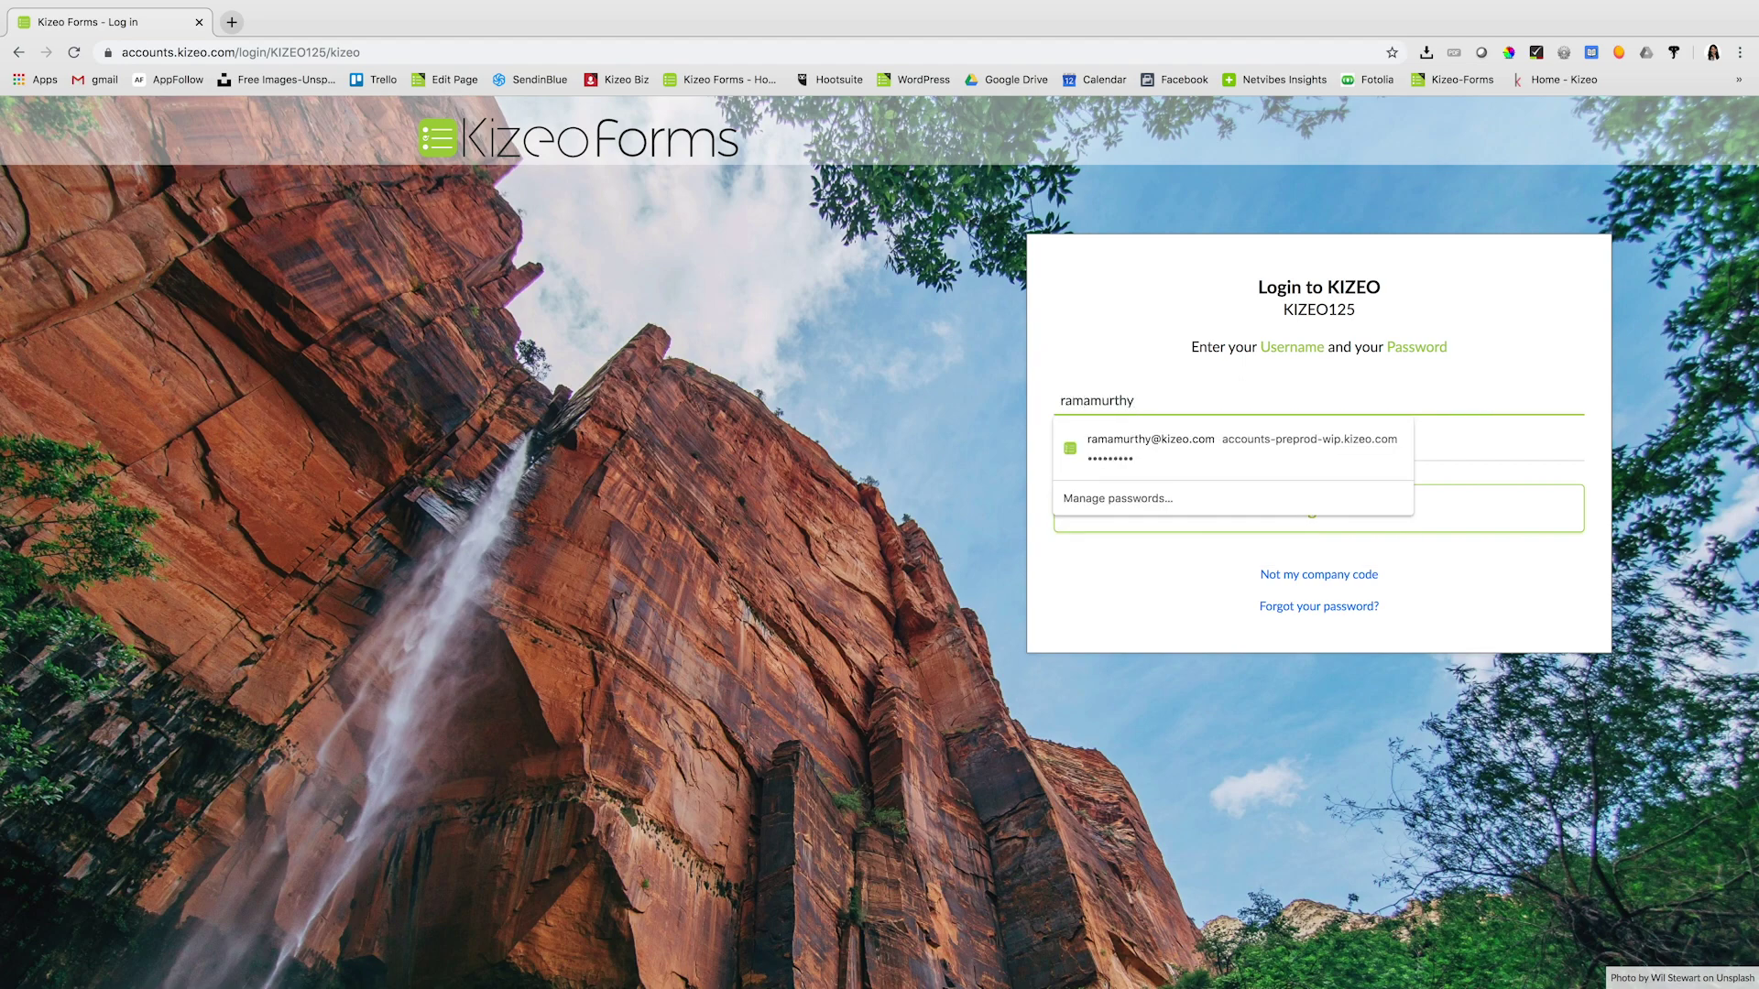
pyautogui.press('Tab')
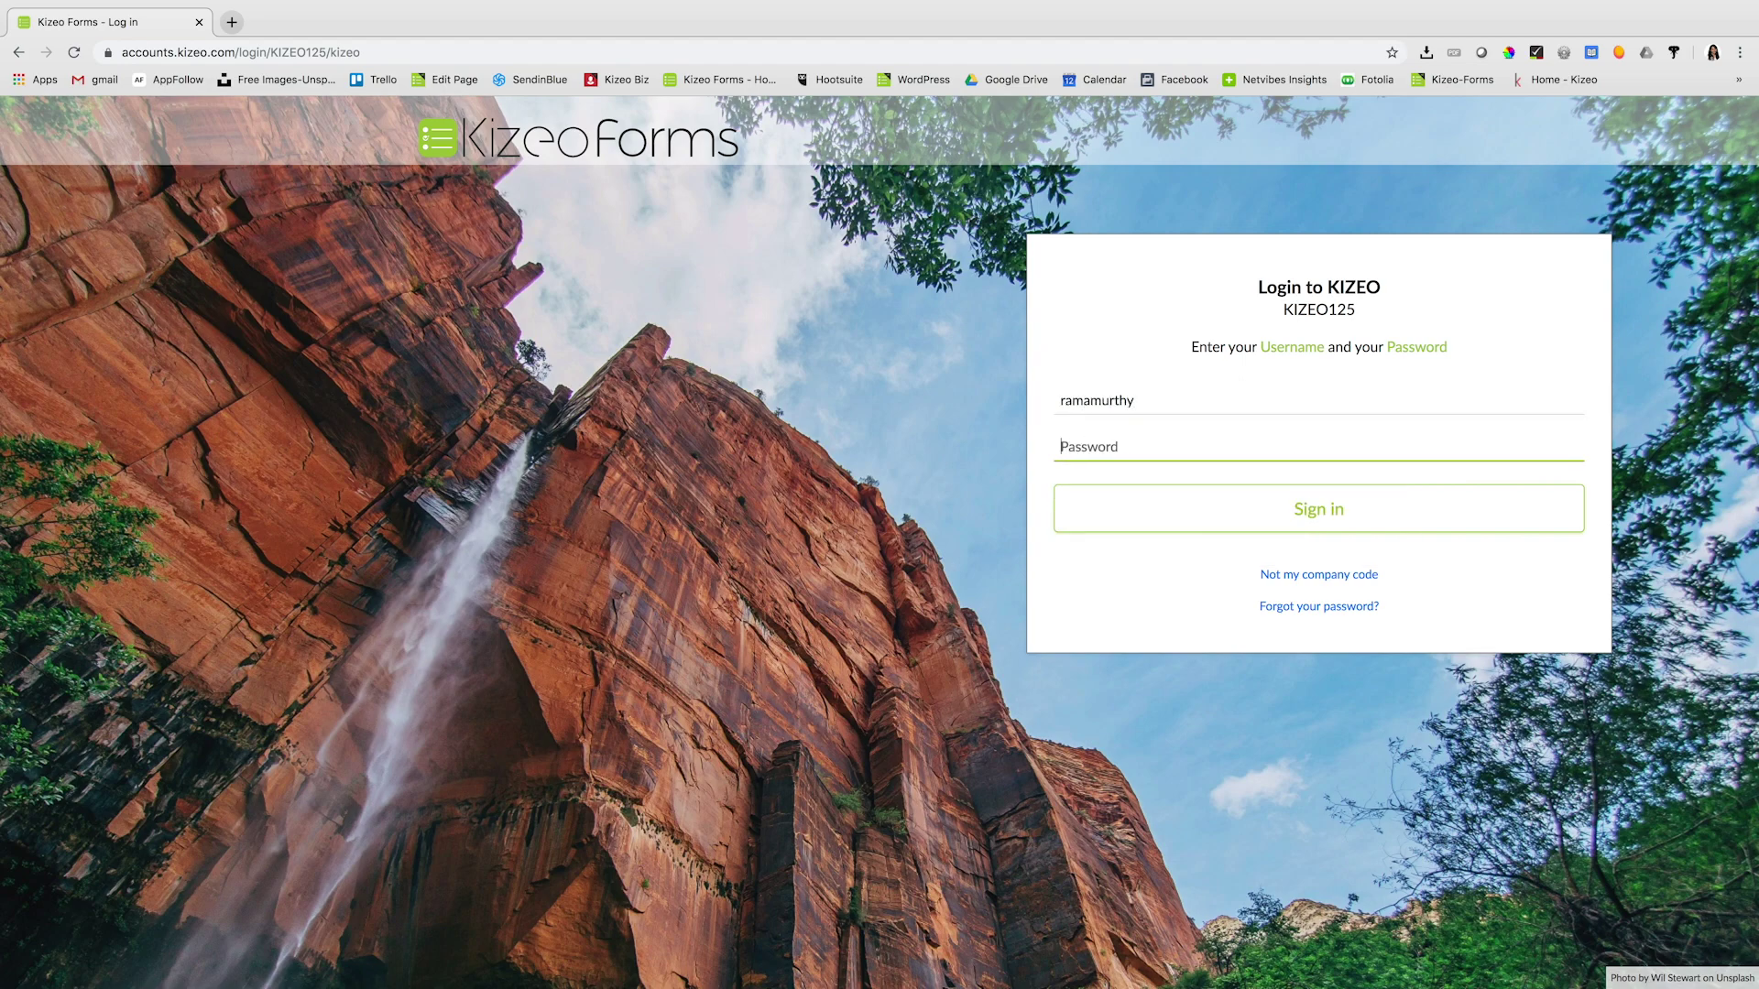
pyautogui.write('••••')
pyautogui.press('Return')
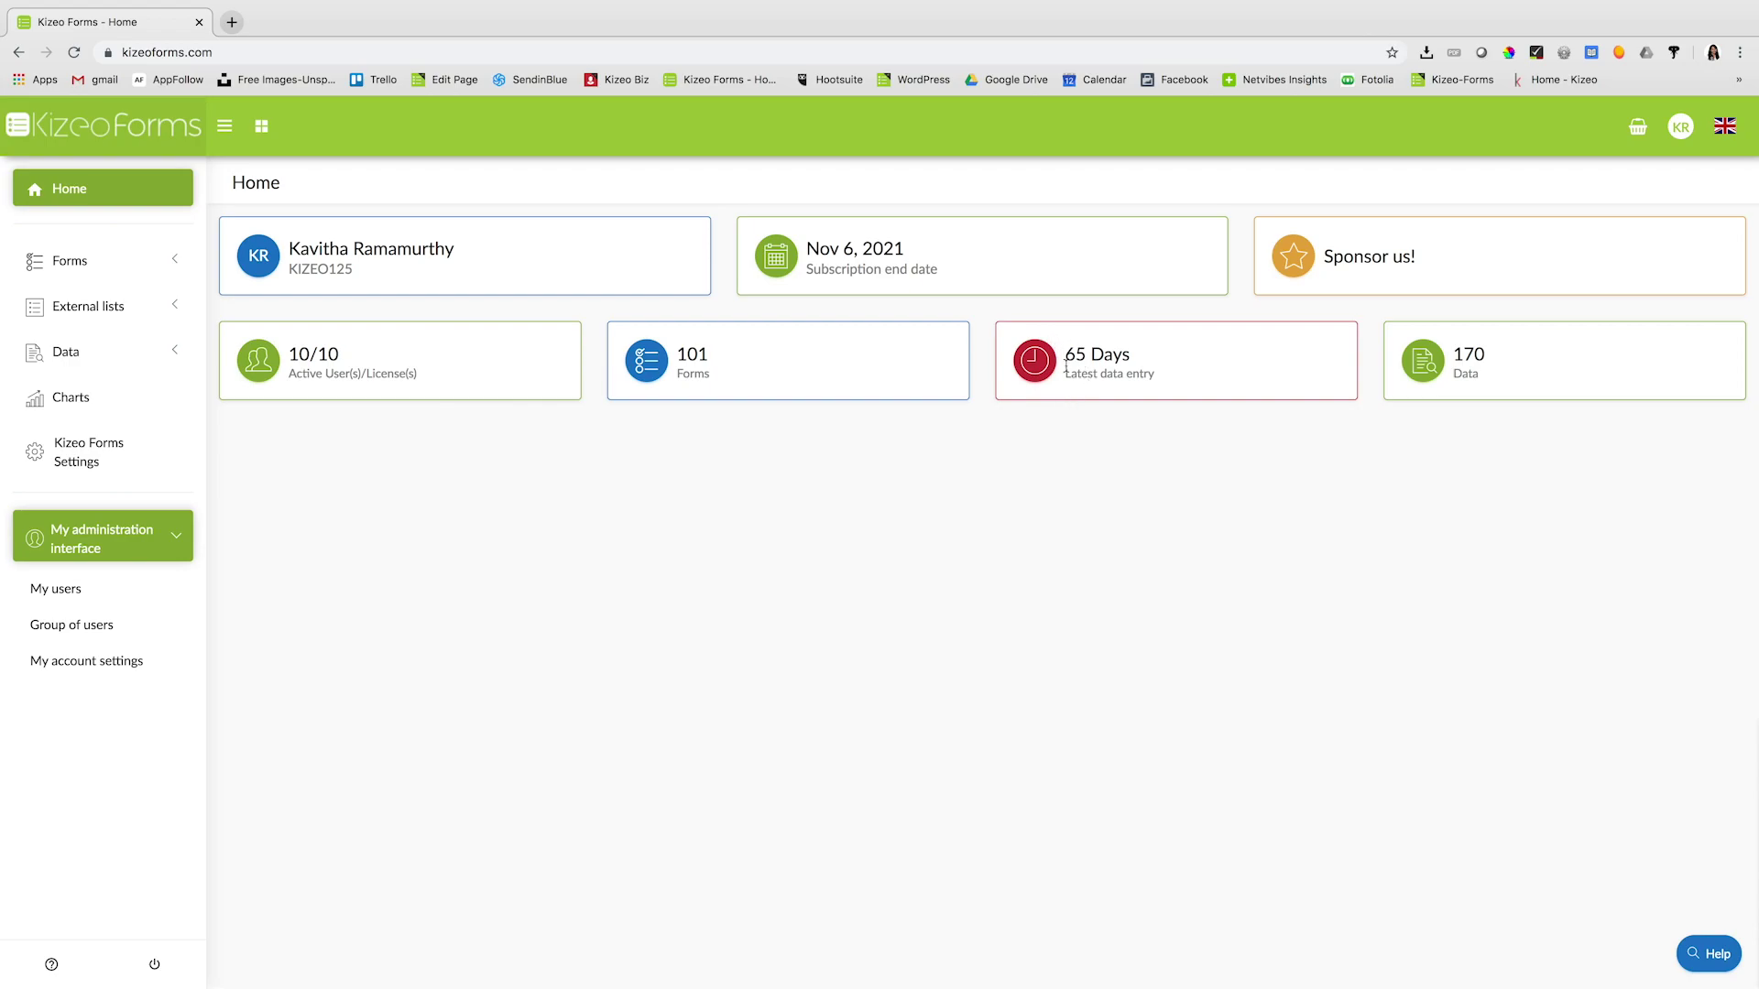
# - Expand Forms in the sidebar and start creating a new form
pyautogui.click(101, 262)
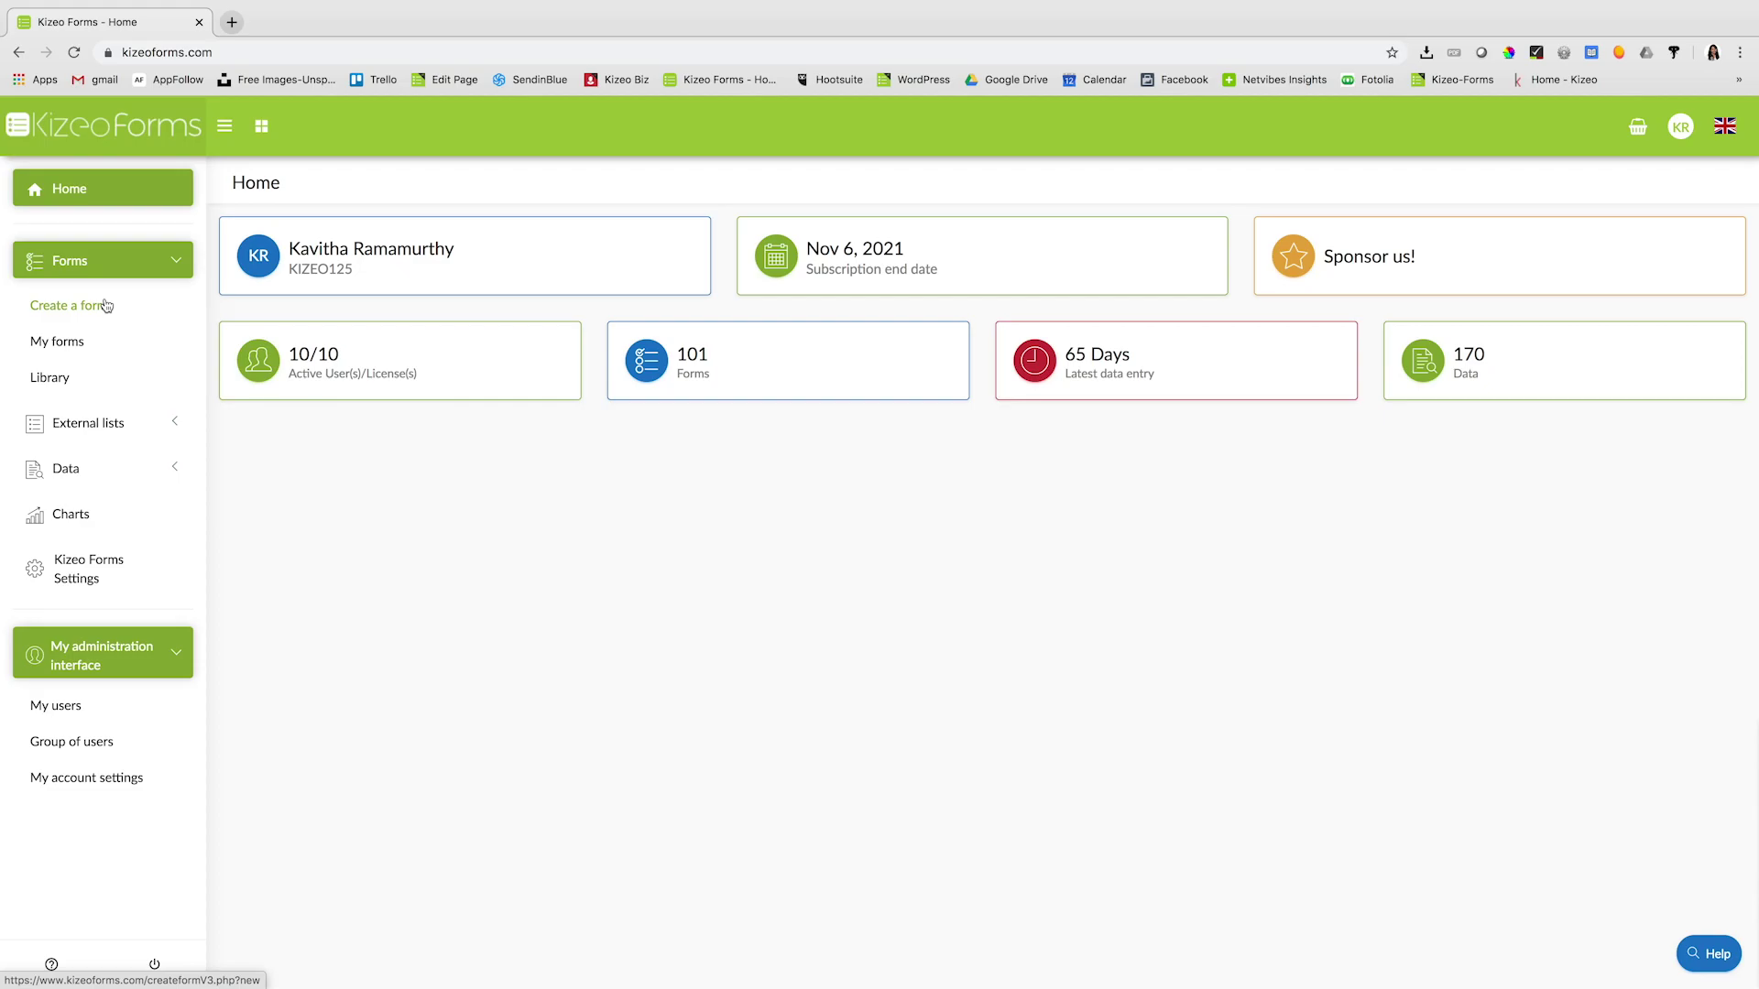
pyautogui.click(106, 305)
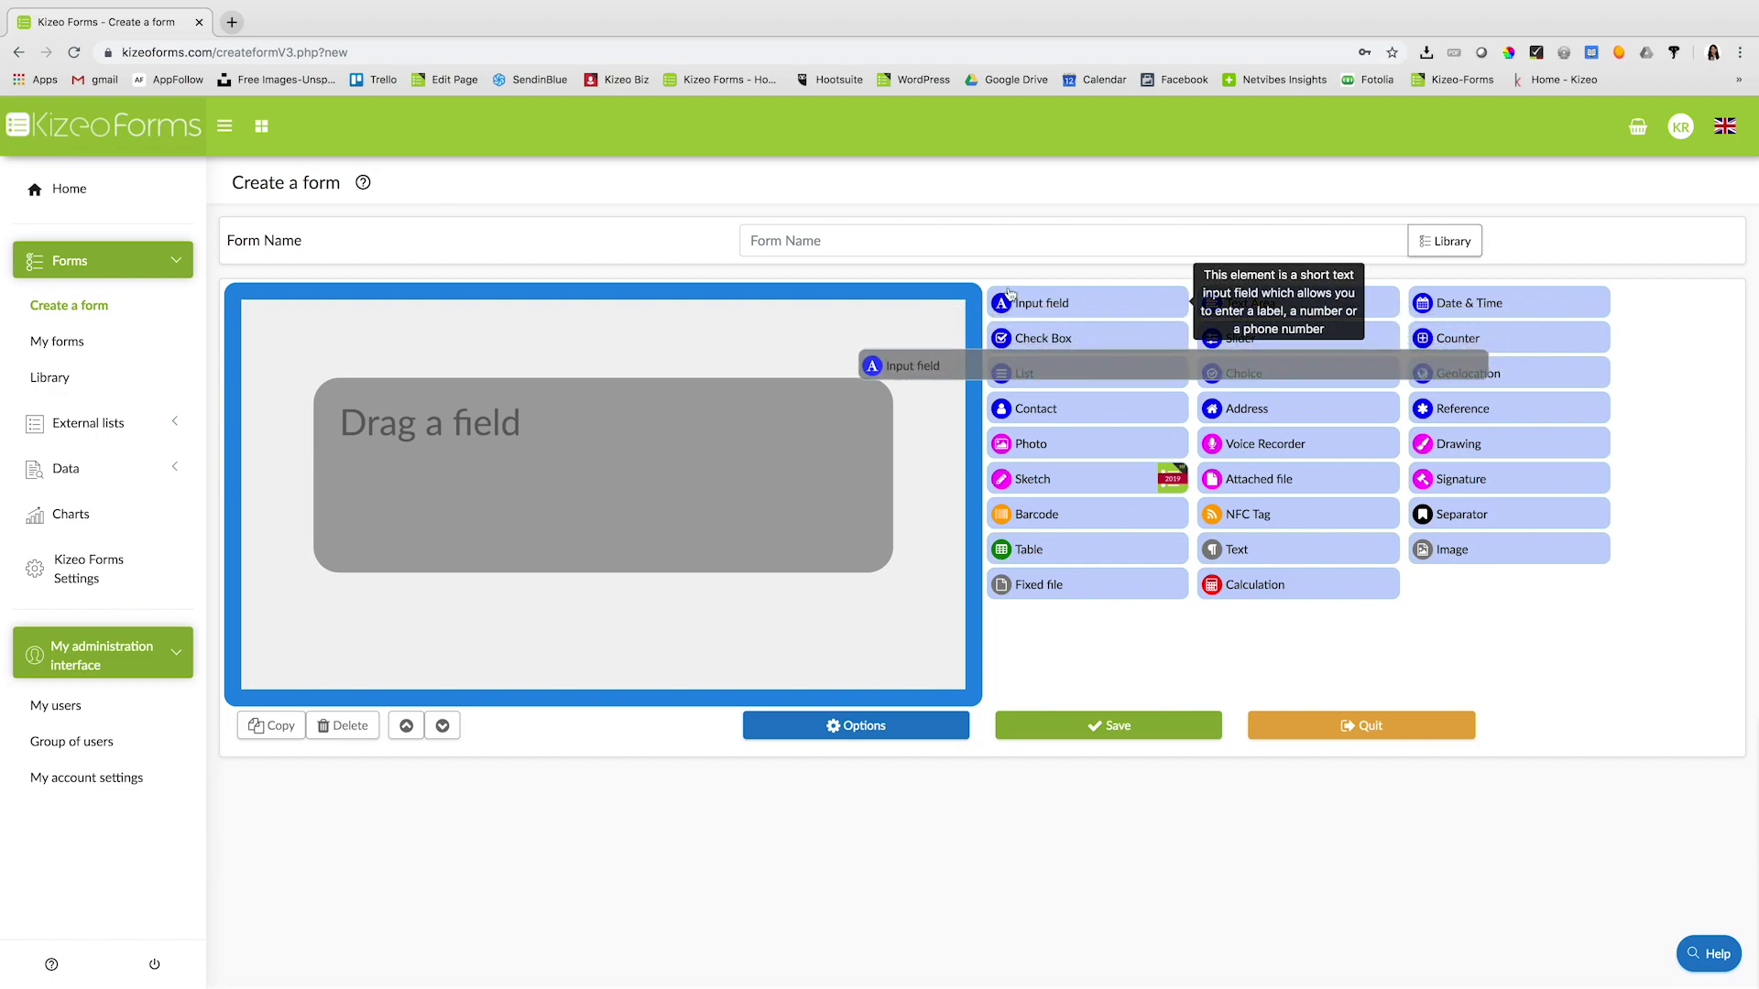
# - Add an input field of type Email, titled 'Email', as the form's first field
pyautogui.moveTo(1009, 294); pyautogui.dragTo(719, 349)
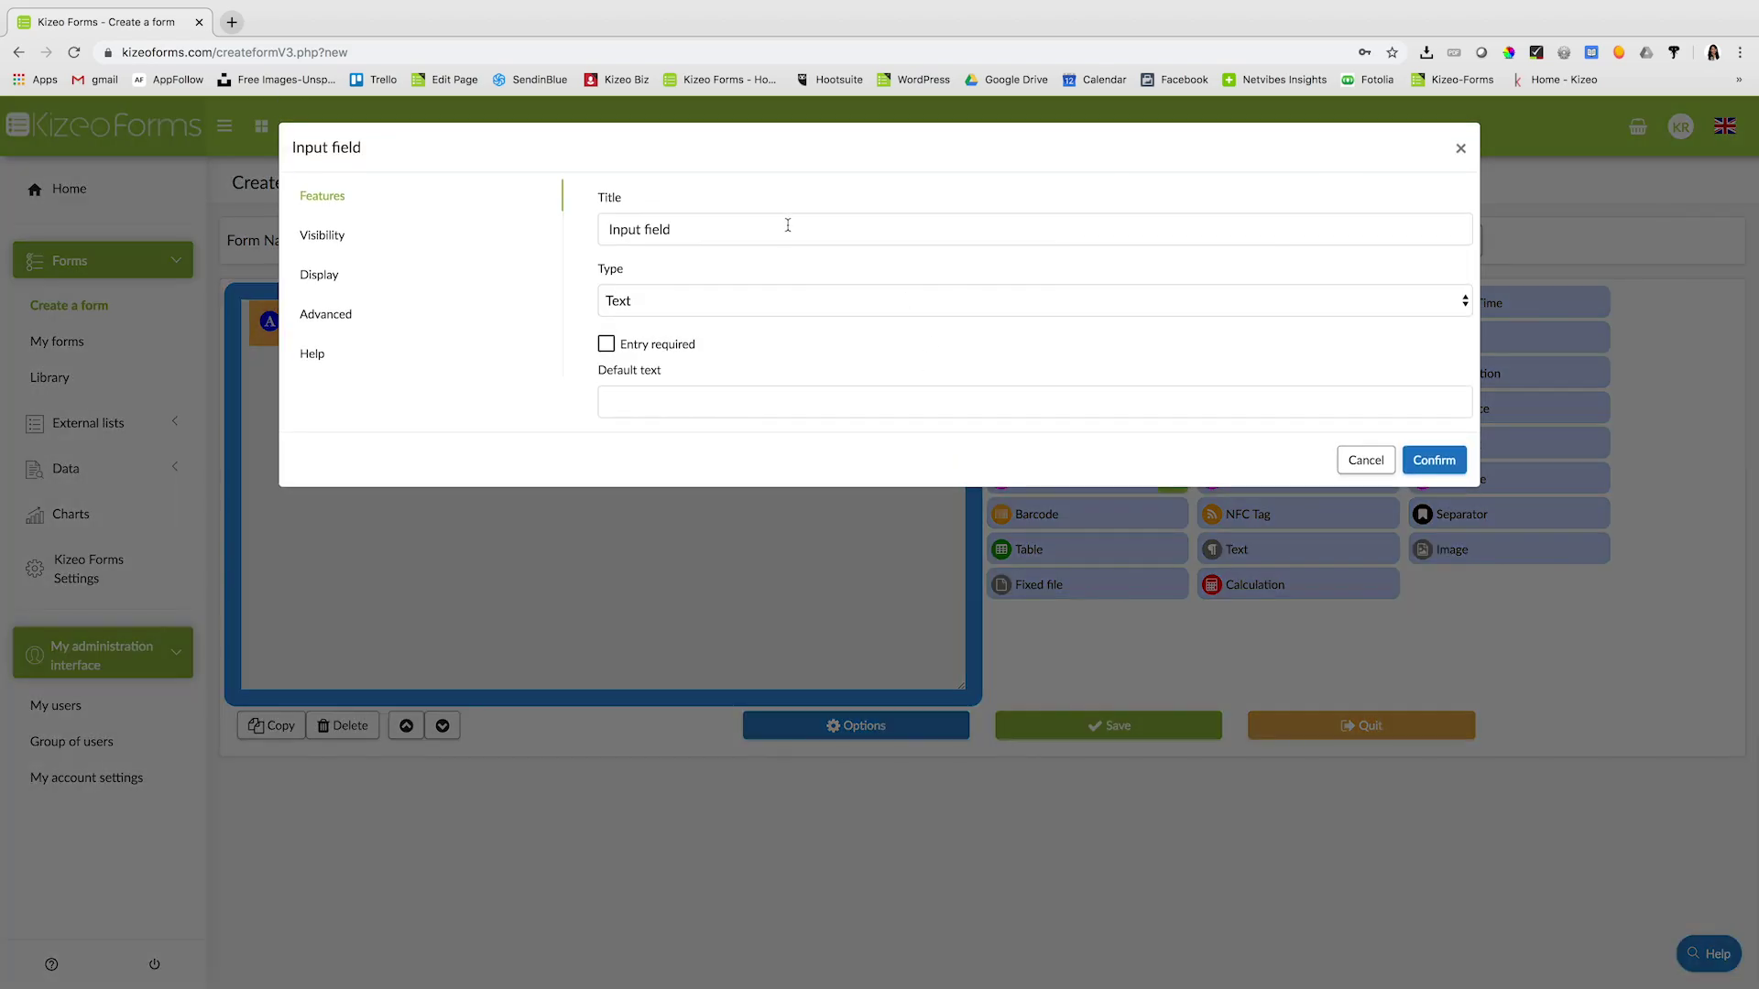
pyautogui.click(787, 235)
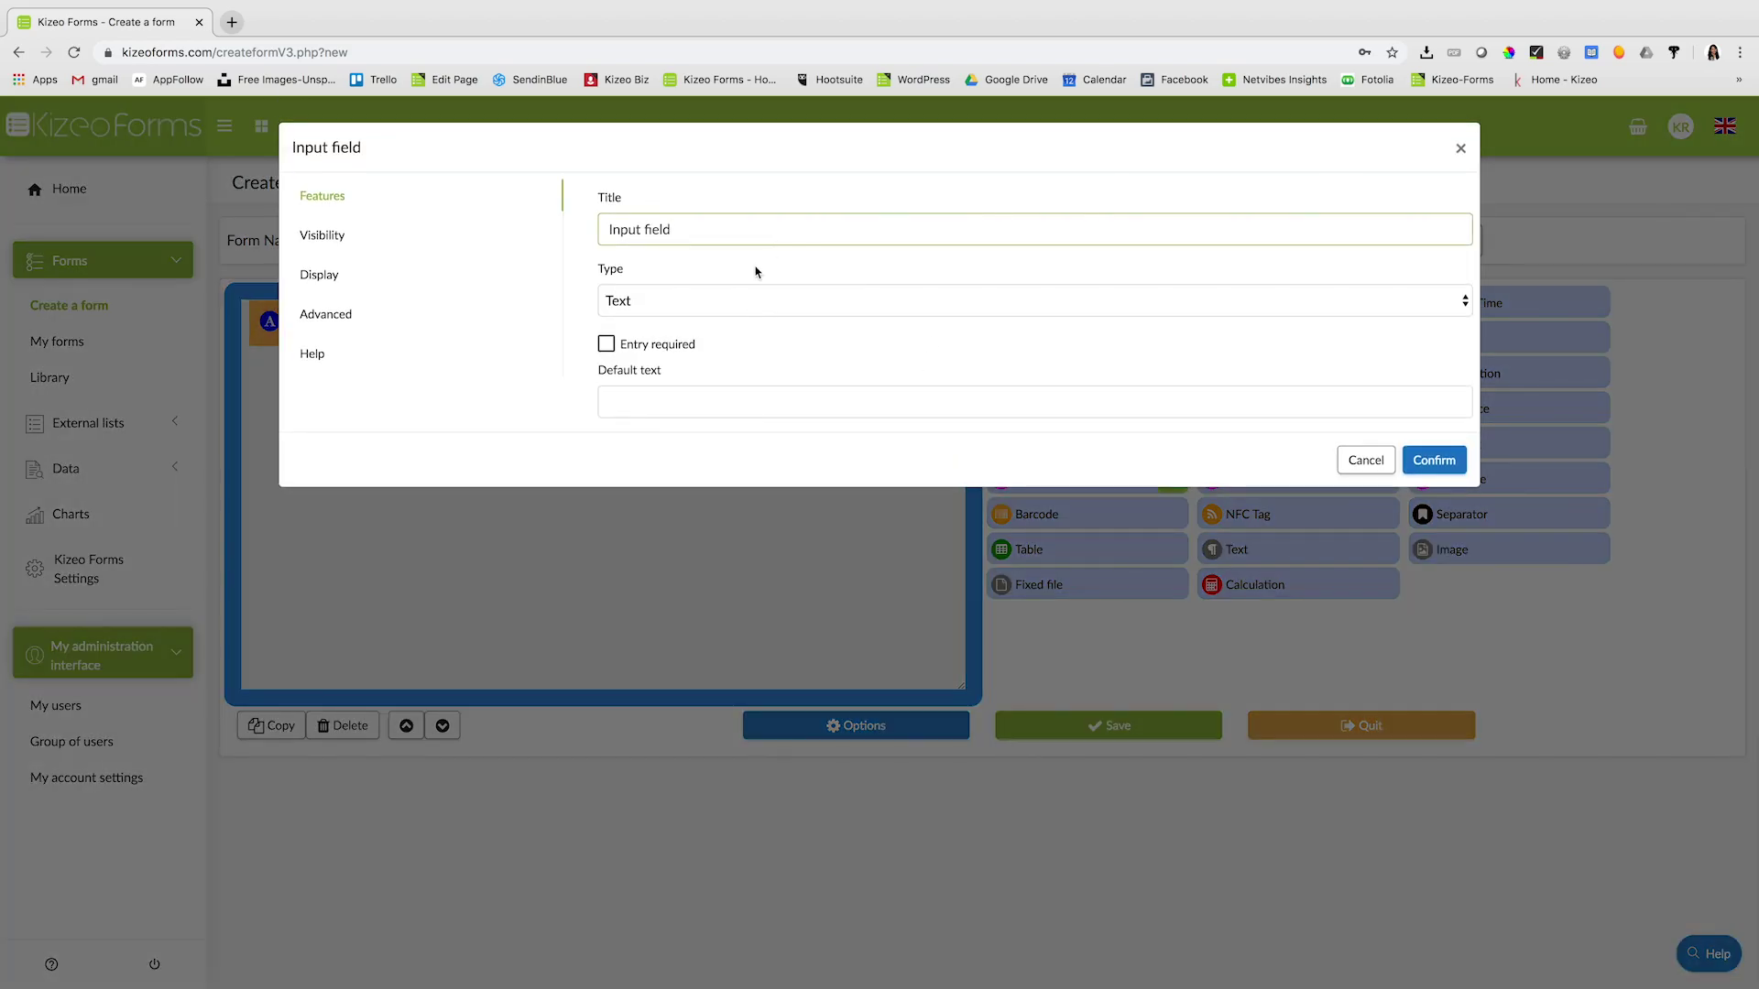
pyautogui.click(757, 300)
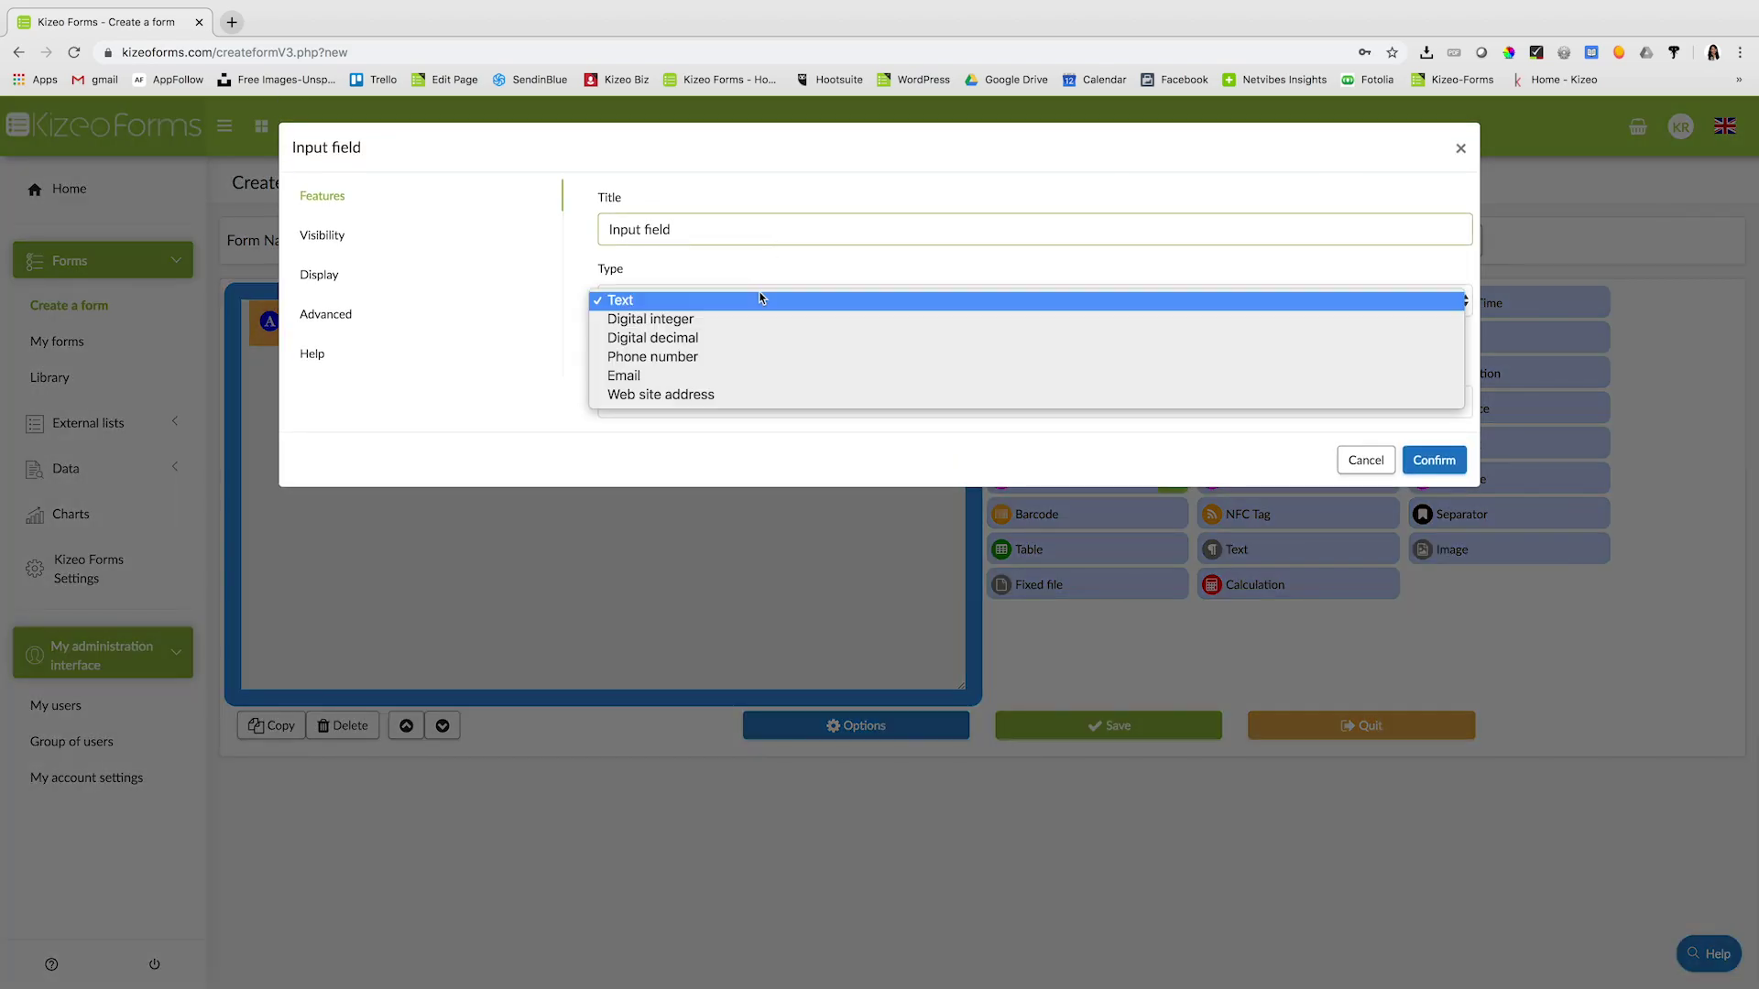
pyautogui.click(729, 377)
pyautogui.click(685, 235)
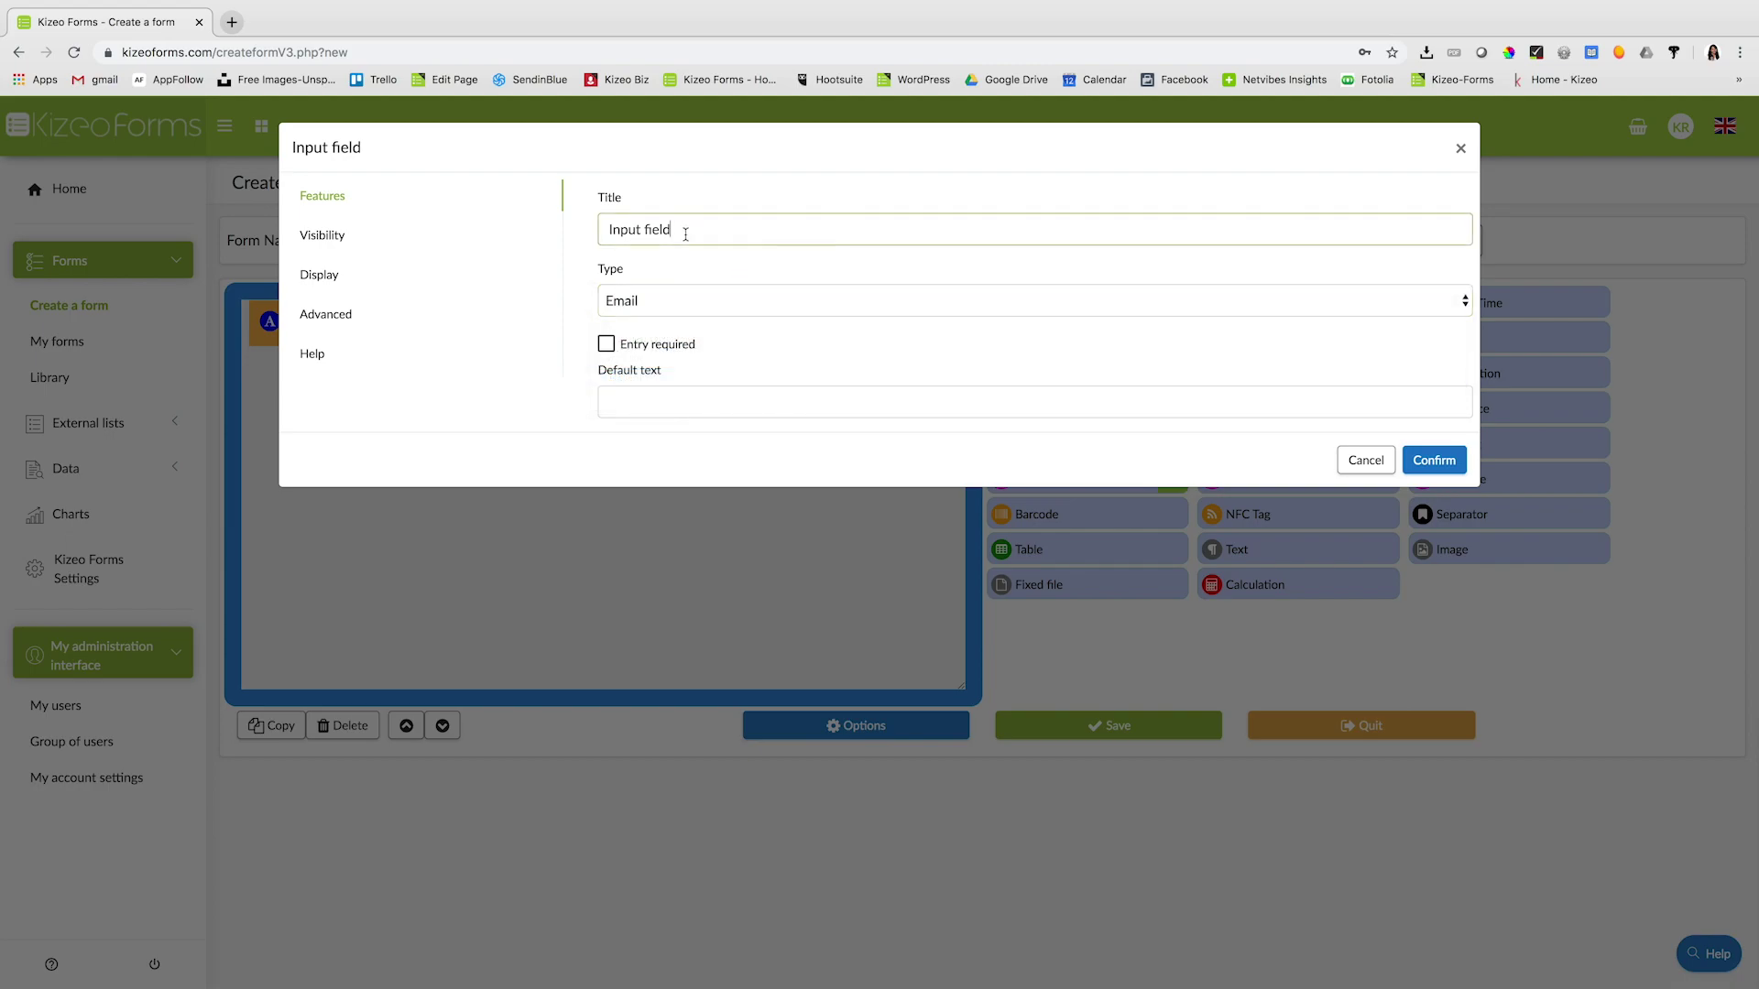
pyautogui.moveTo(686, 235); pyautogui.dragTo(608, 226)
pyautogui.write('E')
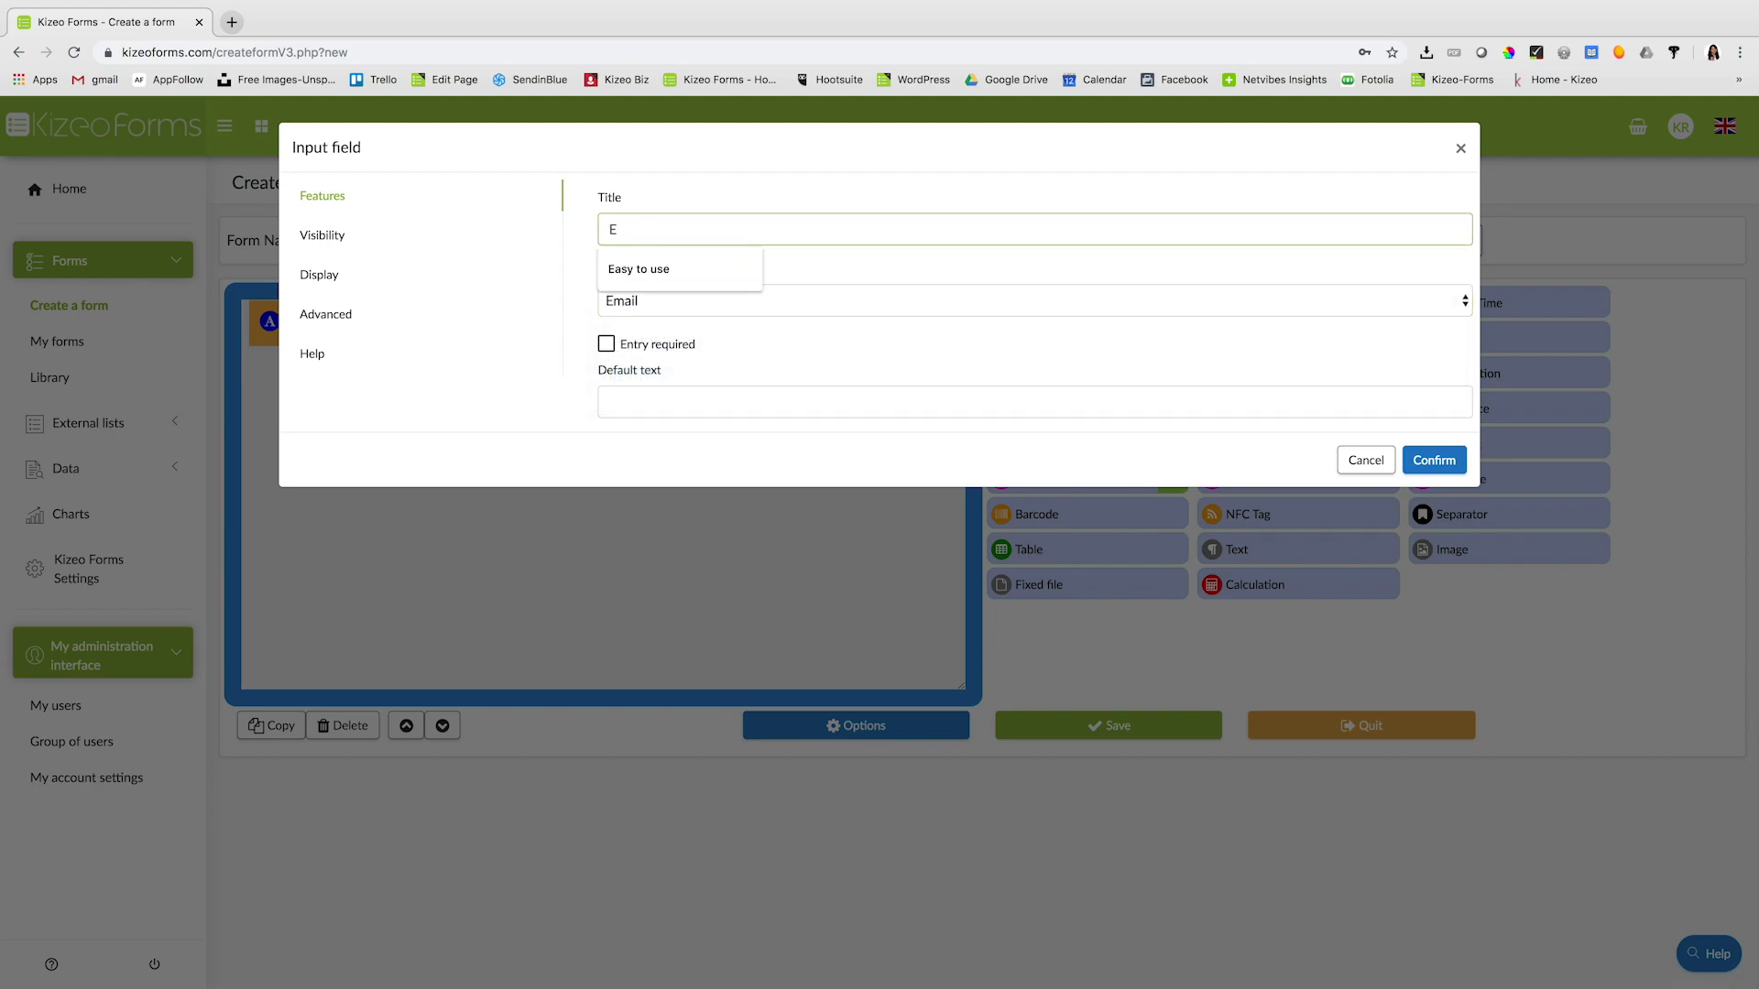
pyautogui.write('mail')
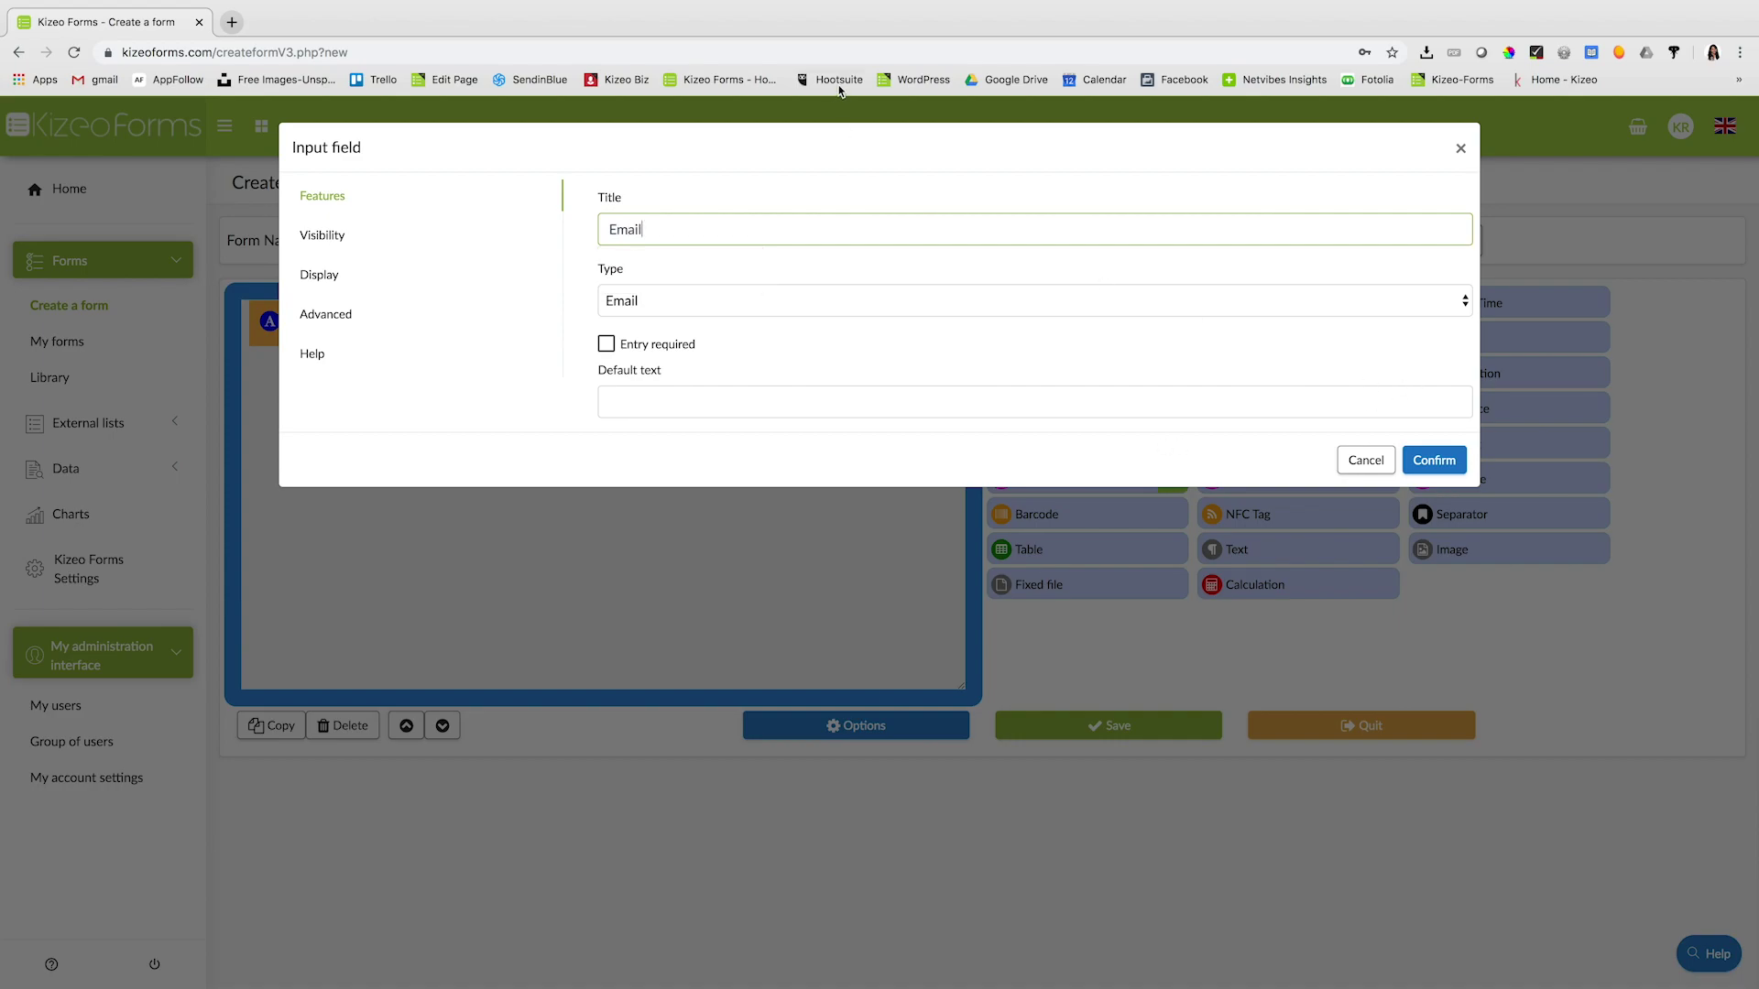
pyautogui.click(1425, 469)
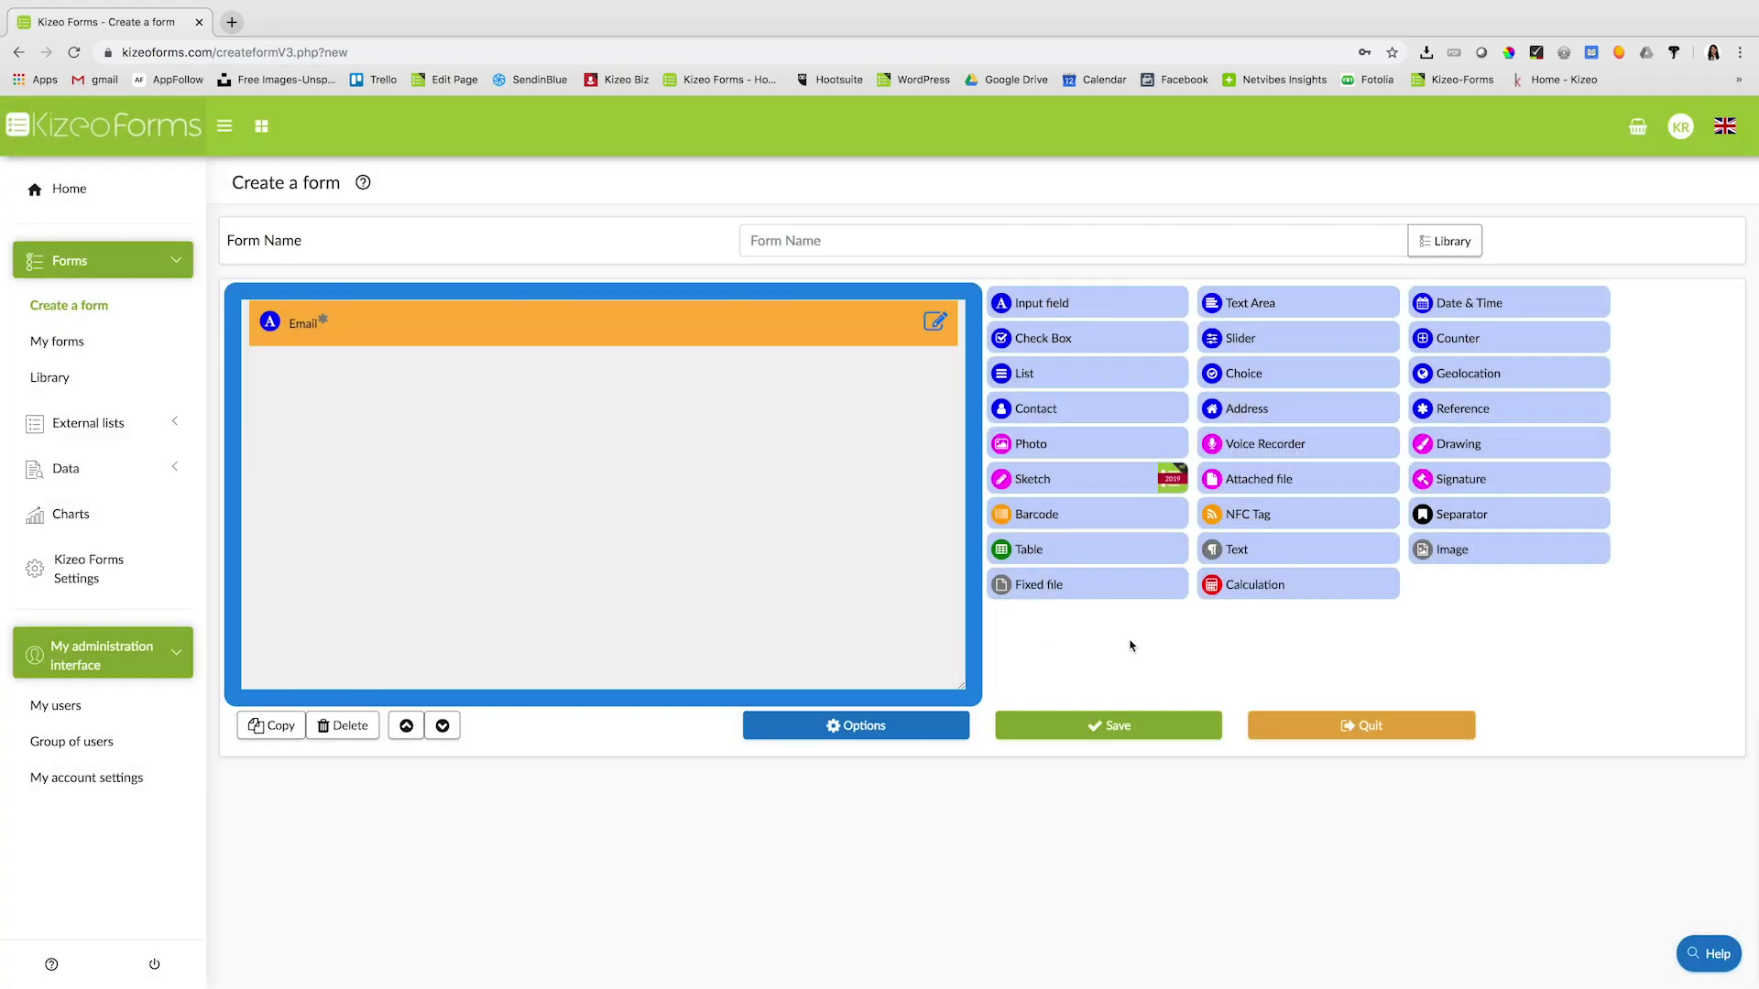
# - Add Photo, Signature and Slider fields below the Email field
pyautogui.moveTo(1021, 449); pyautogui.dragTo(804, 464)
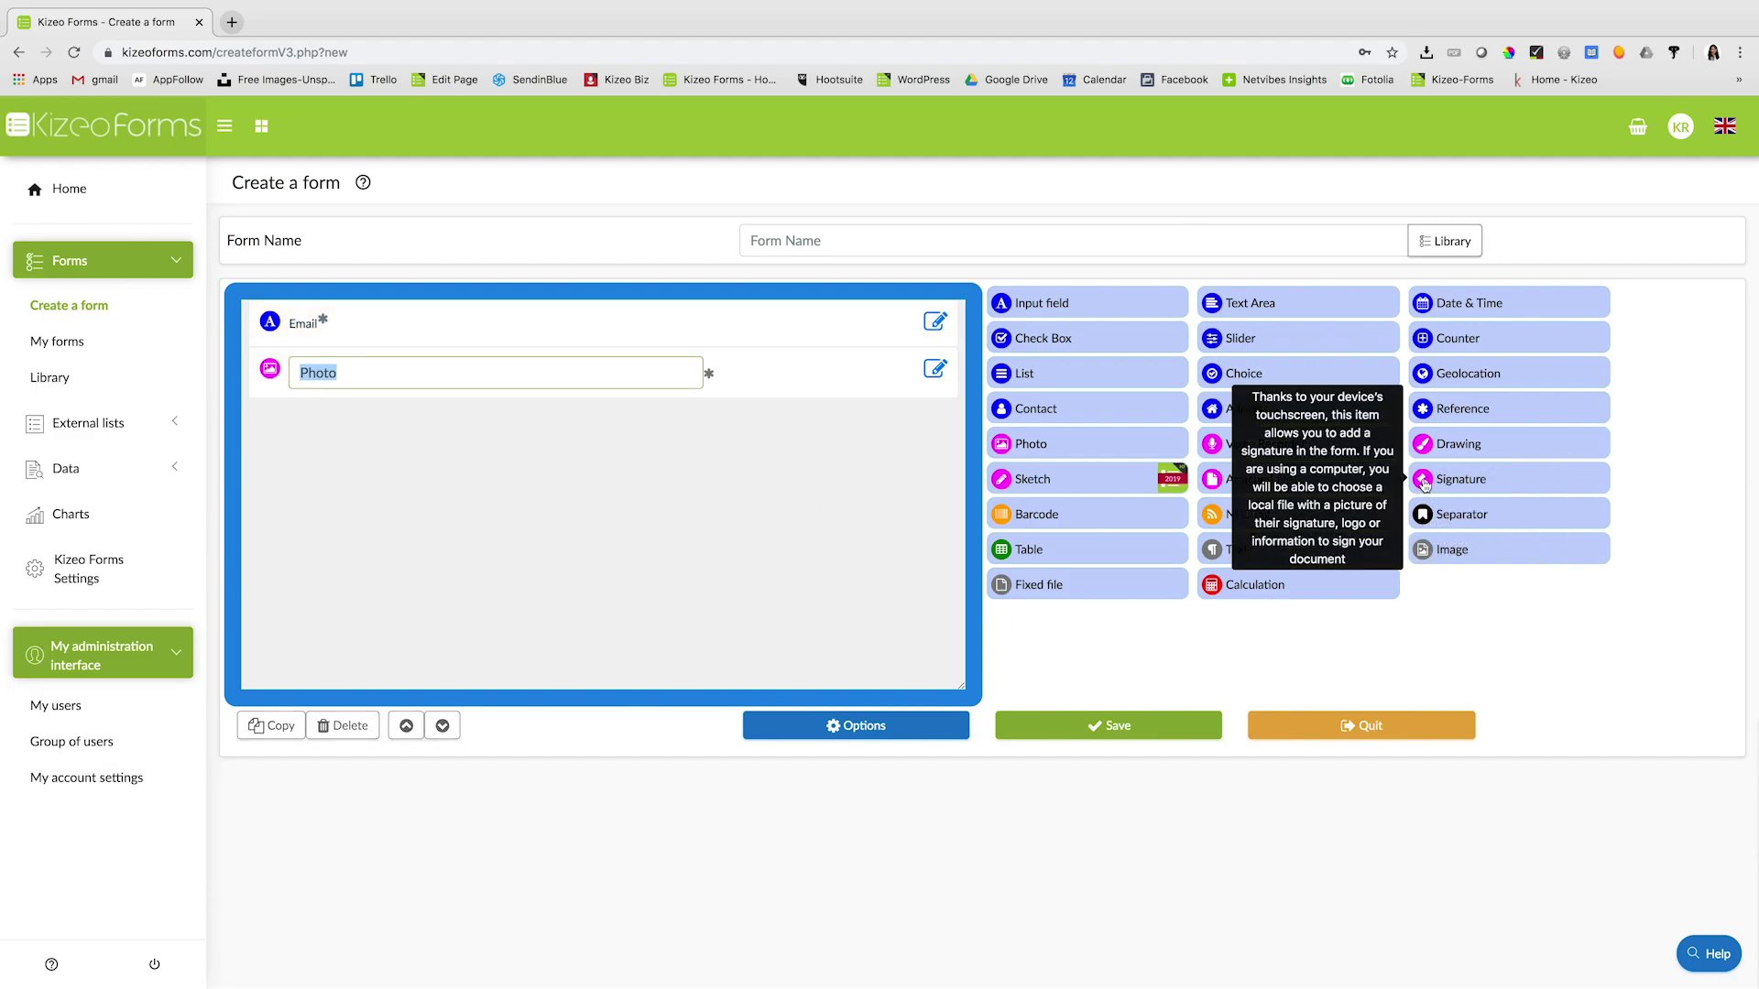
pyautogui.moveTo(1423, 479)
pyautogui.mouseDown()
pyautogui.moveTo(1120, 581)
pyautogui.moveTo(696, 549)
pyautogui.mouseUp()
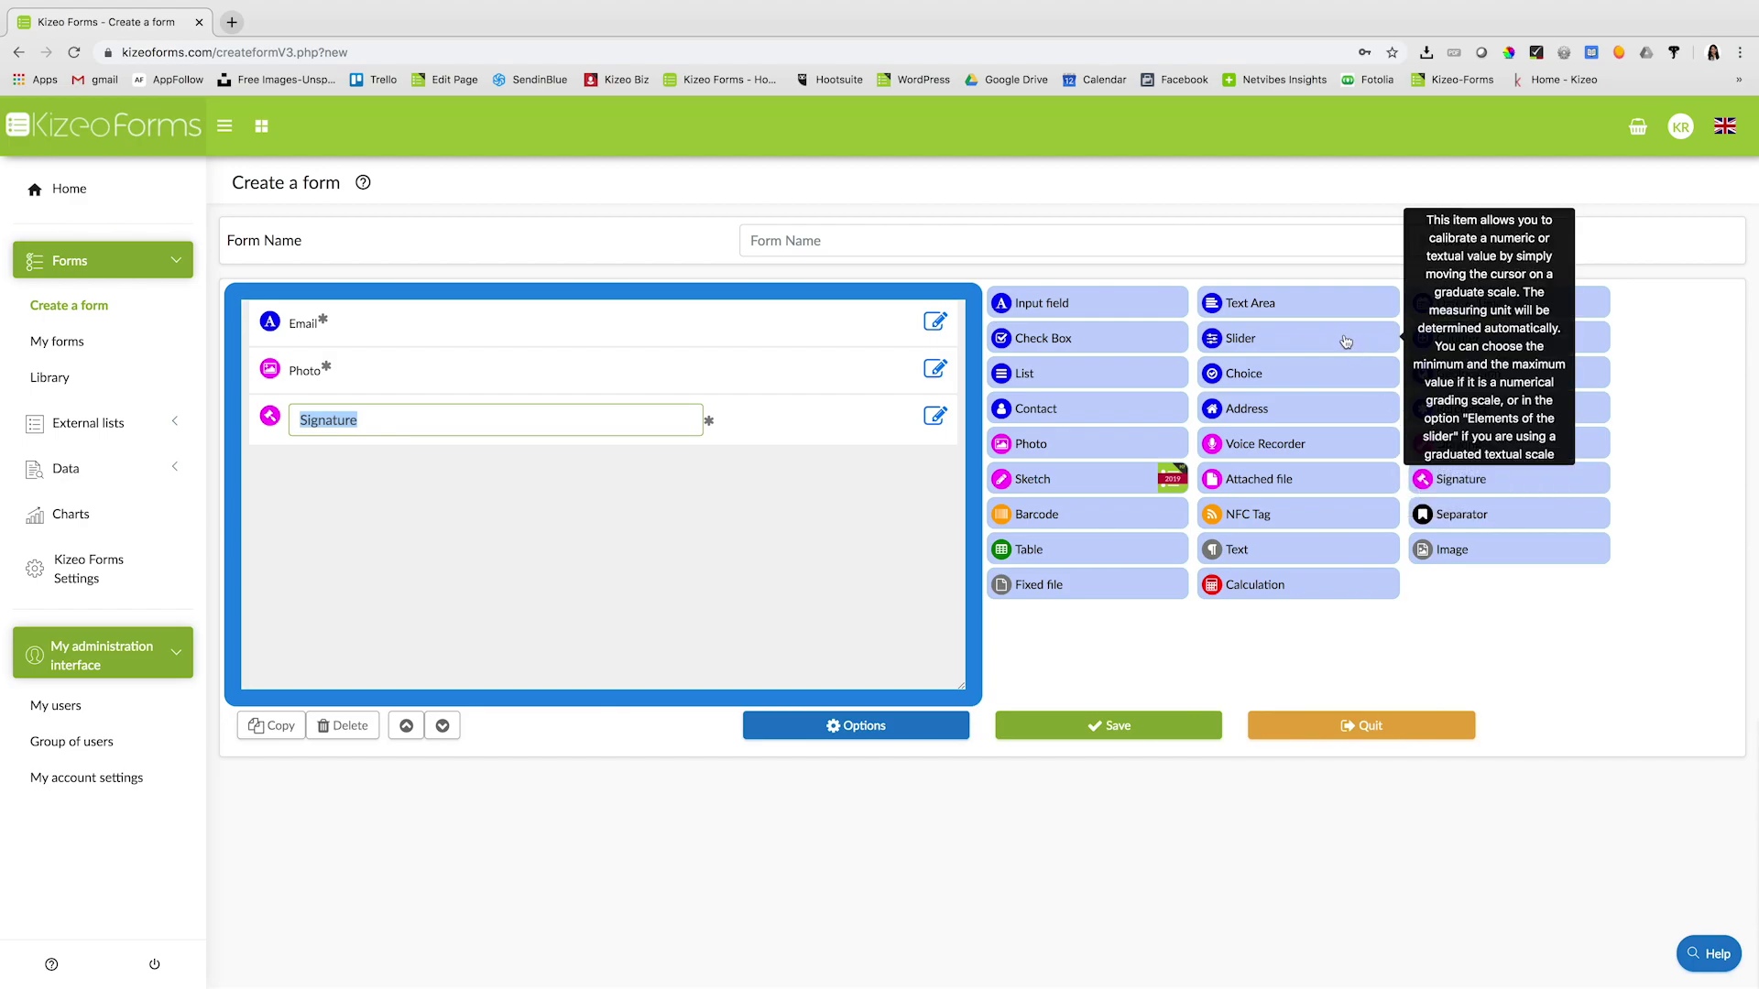
pyautogui.moveTo(1346, 341); pyautogui.dragTo(739, 513)
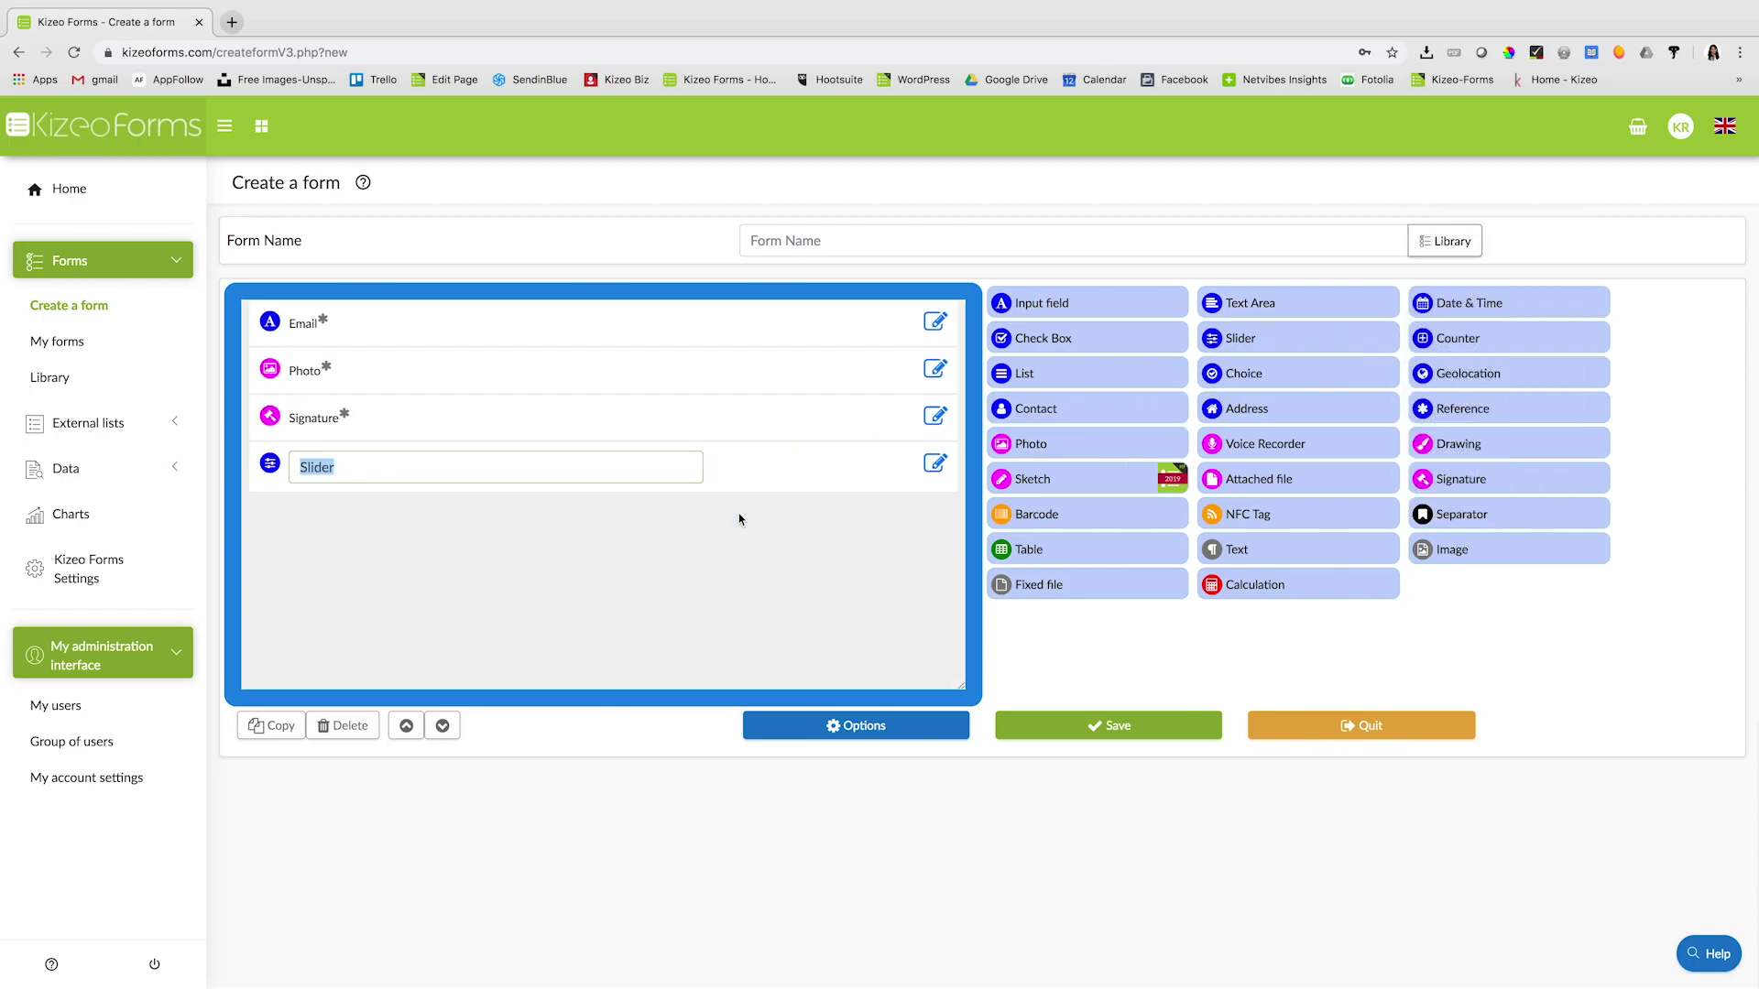
# - Set the Slider to minimum 1, maximum 10 and default value 5
pyautogui.click(935, 464)
pyautogui.click(696, 368)
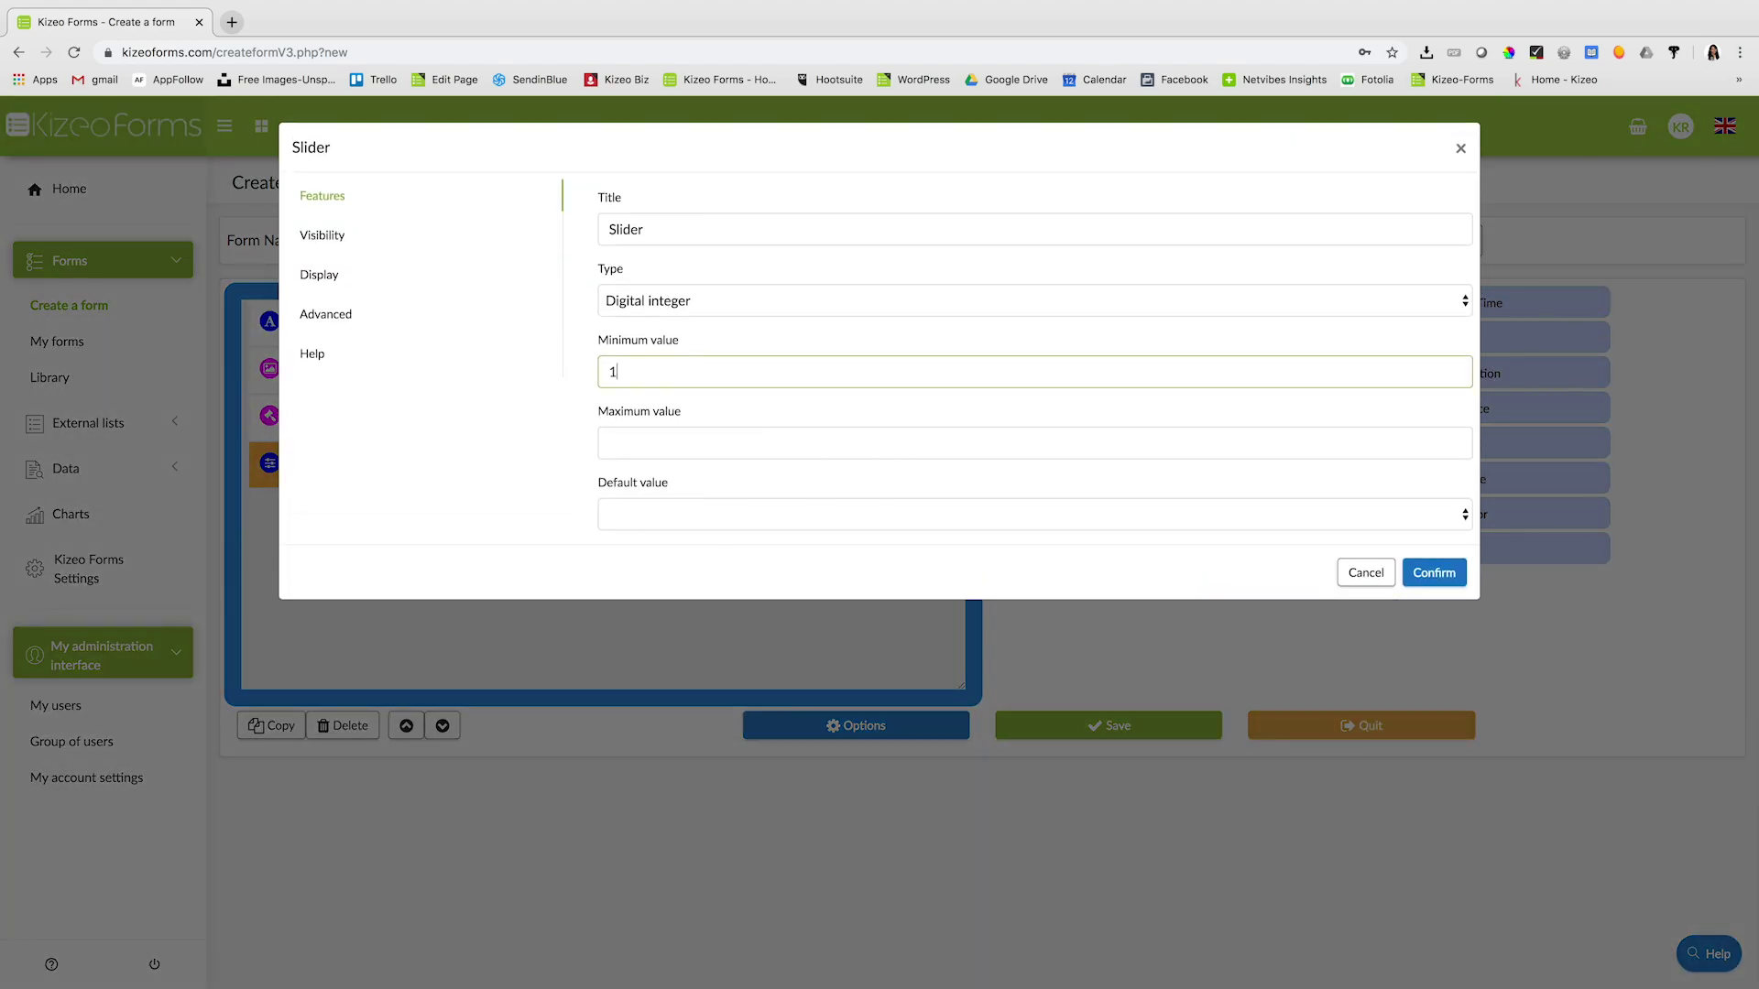
pyautogui.click(695, 443)
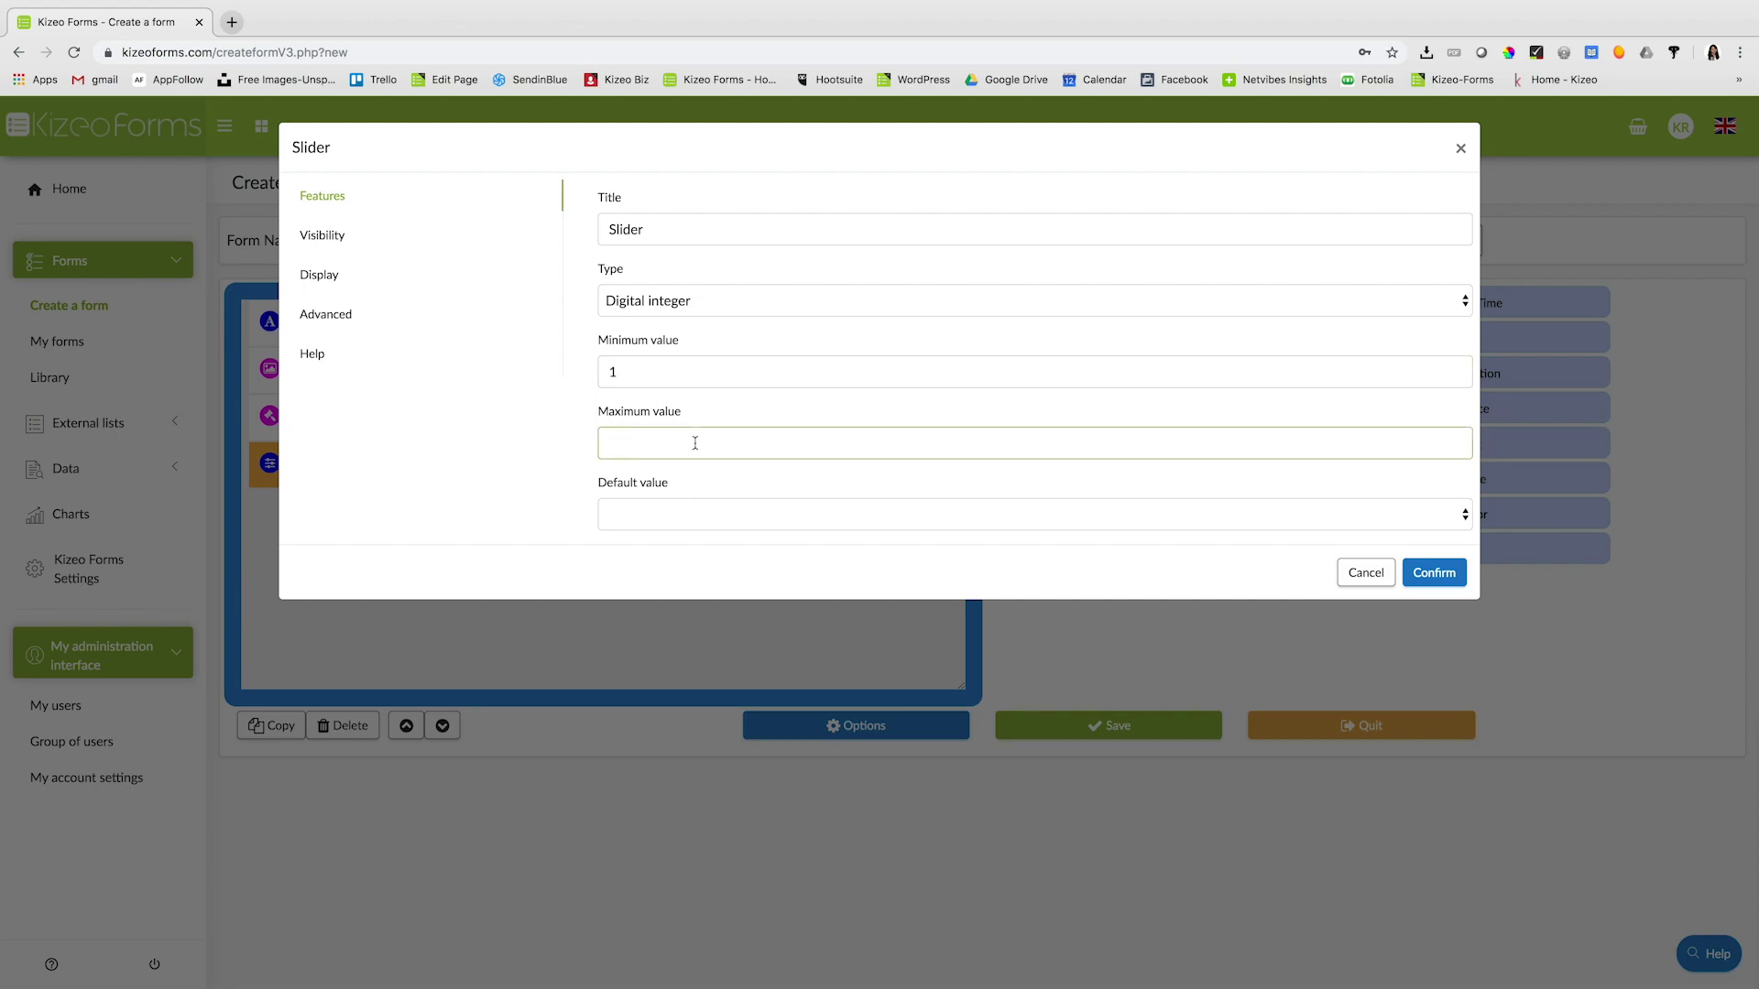
pyautogui.click(676, 513)
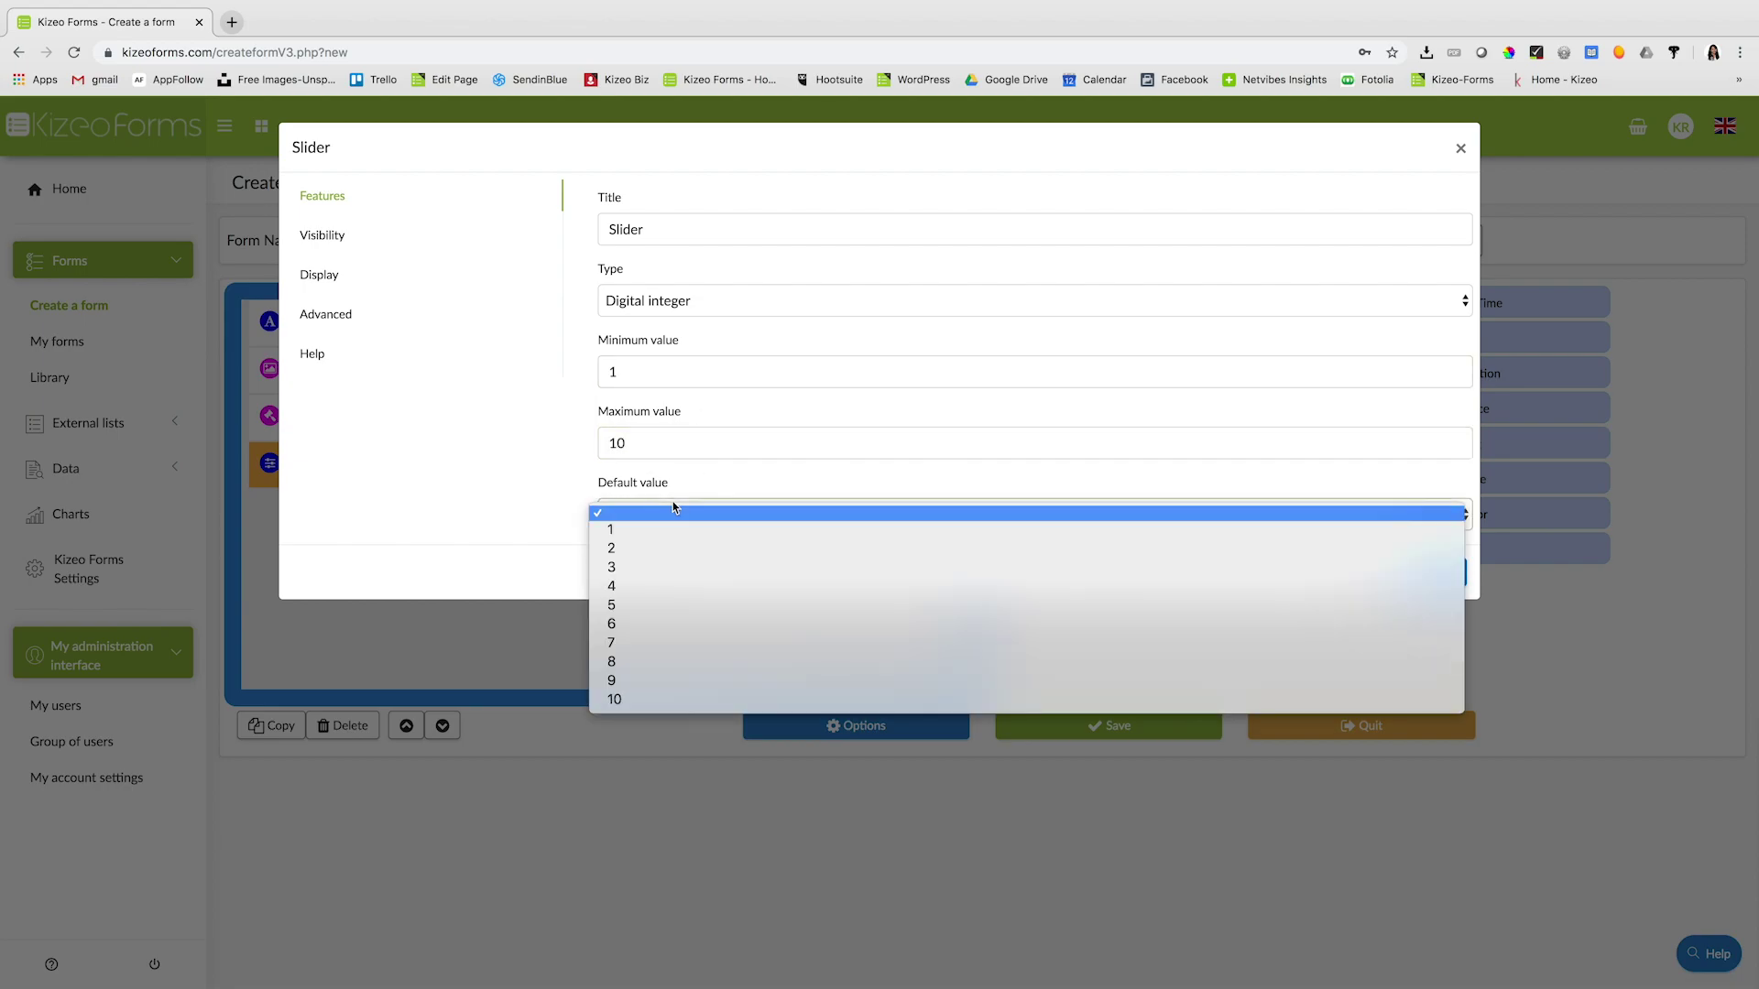
pyautogui.click(704, 605)
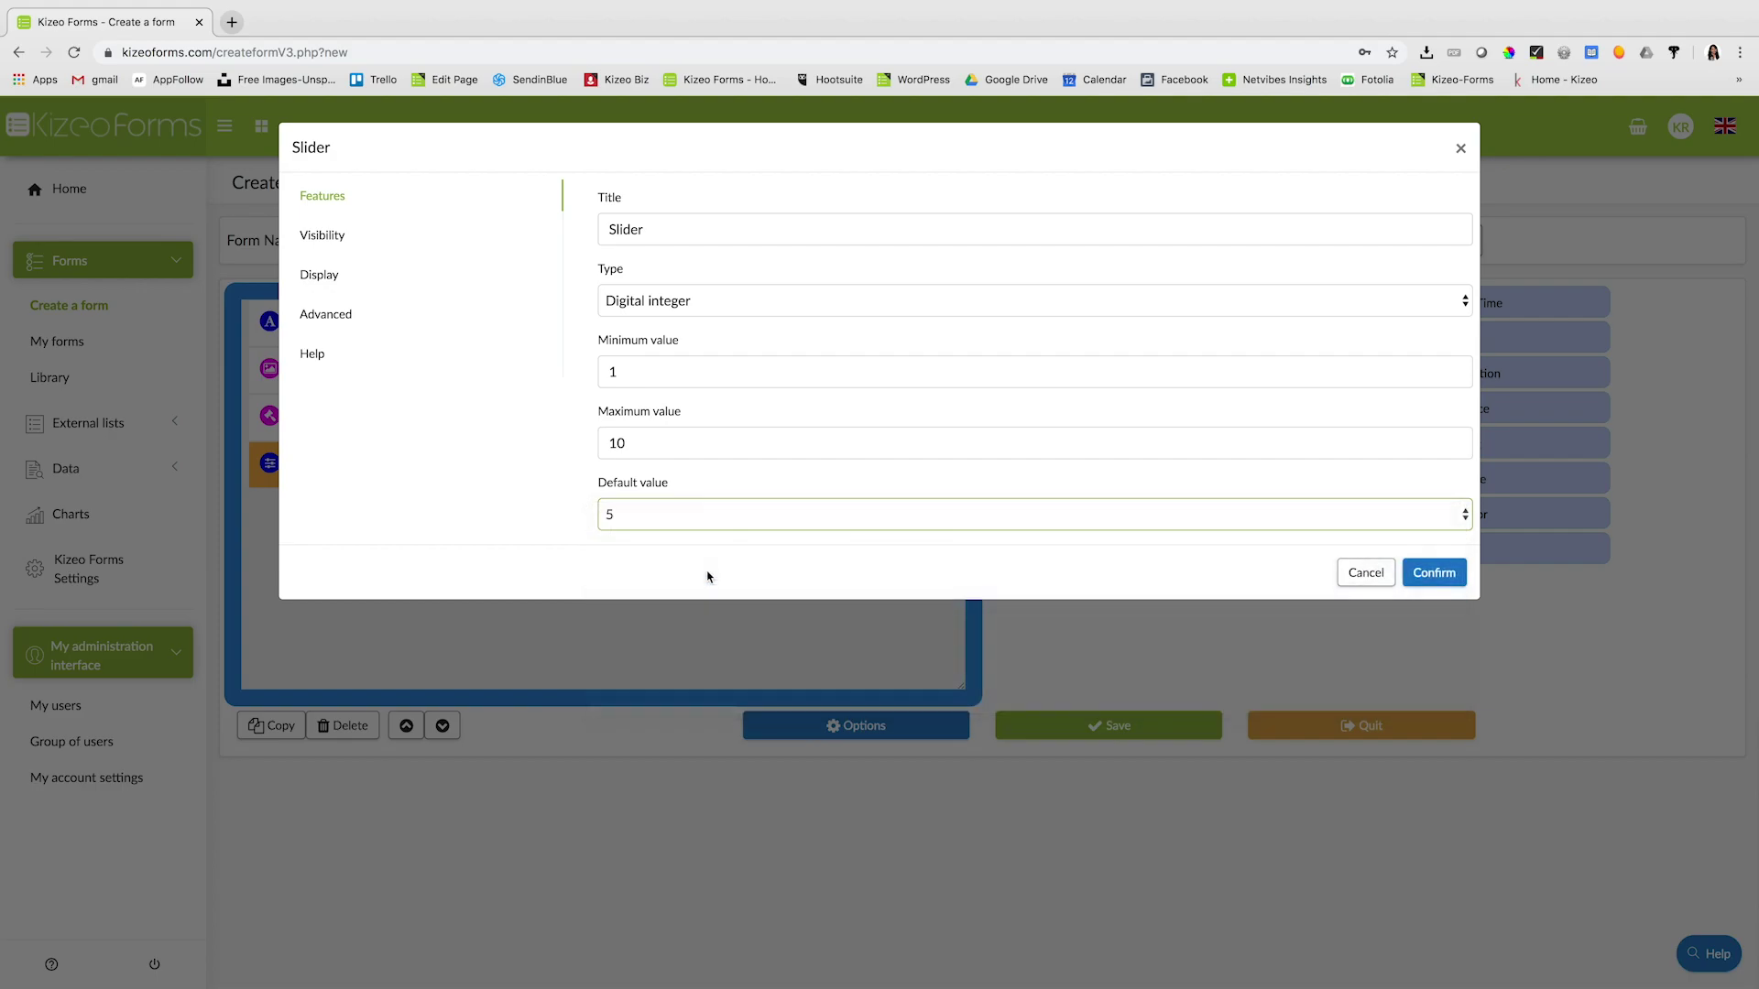
pyautogui.click(1435, 574)
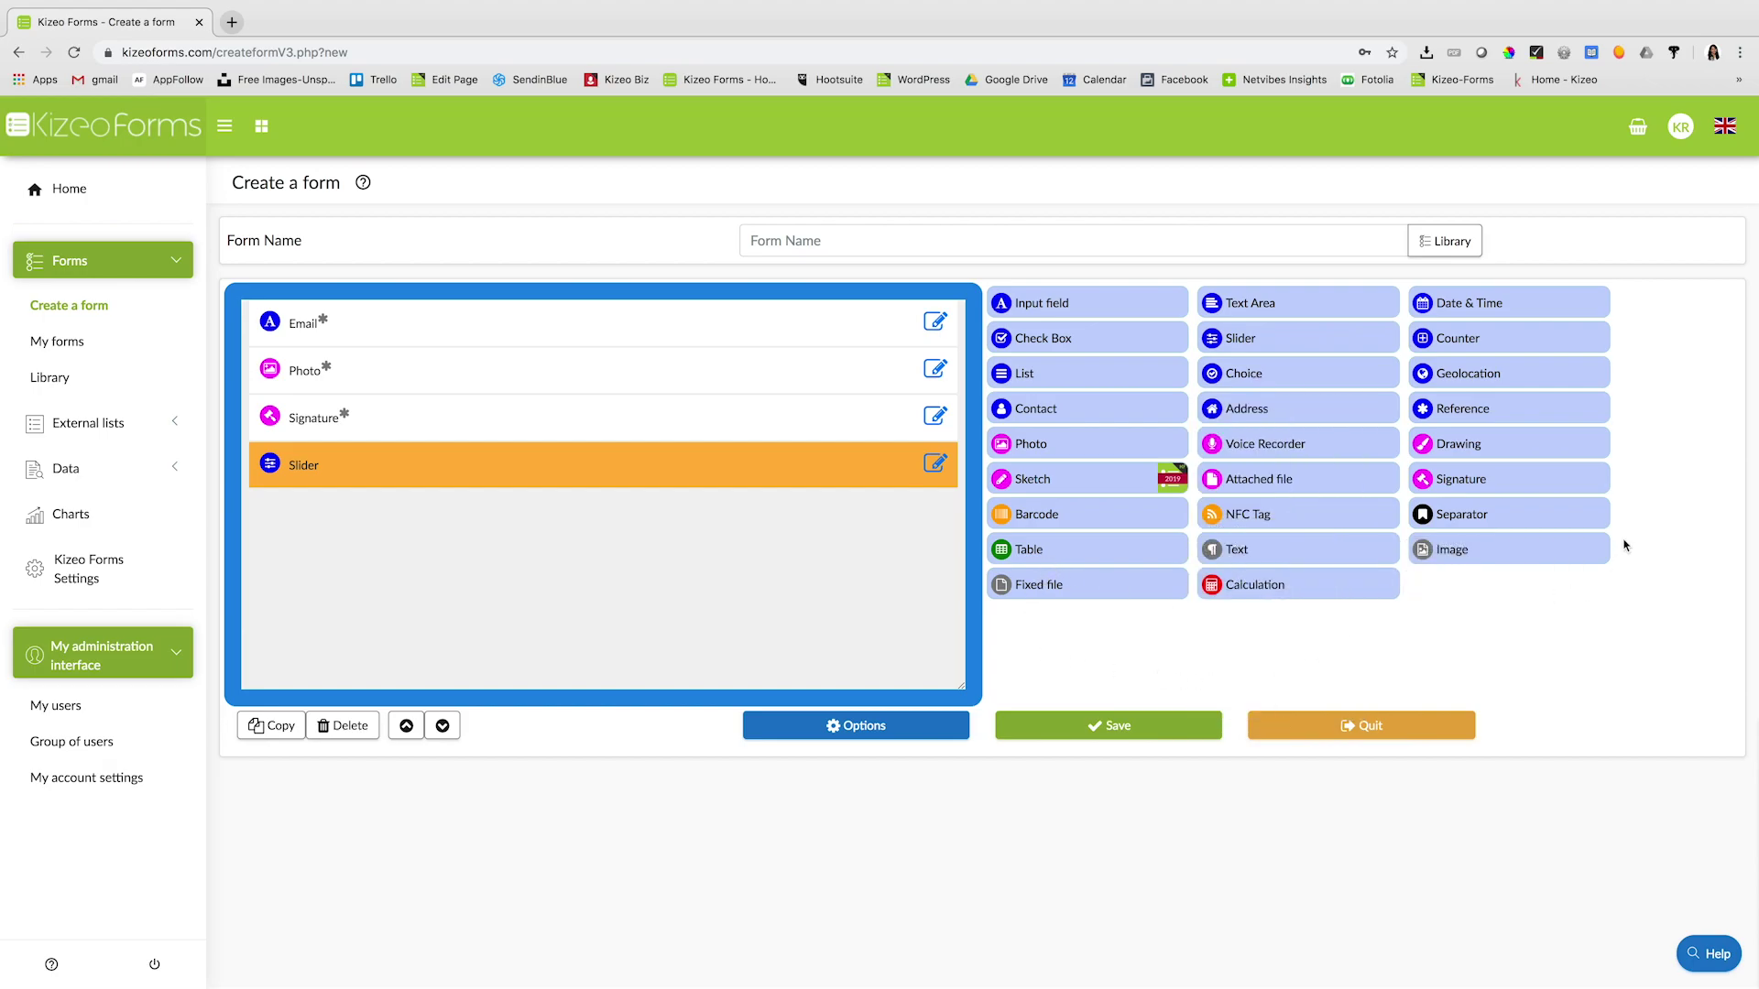
# - Add Geolocation and Date & Time fields, name the form 'Test Form' and save it
pyautogui.moveTo(1543, 385); pyautogui.dragTo(919, 574)
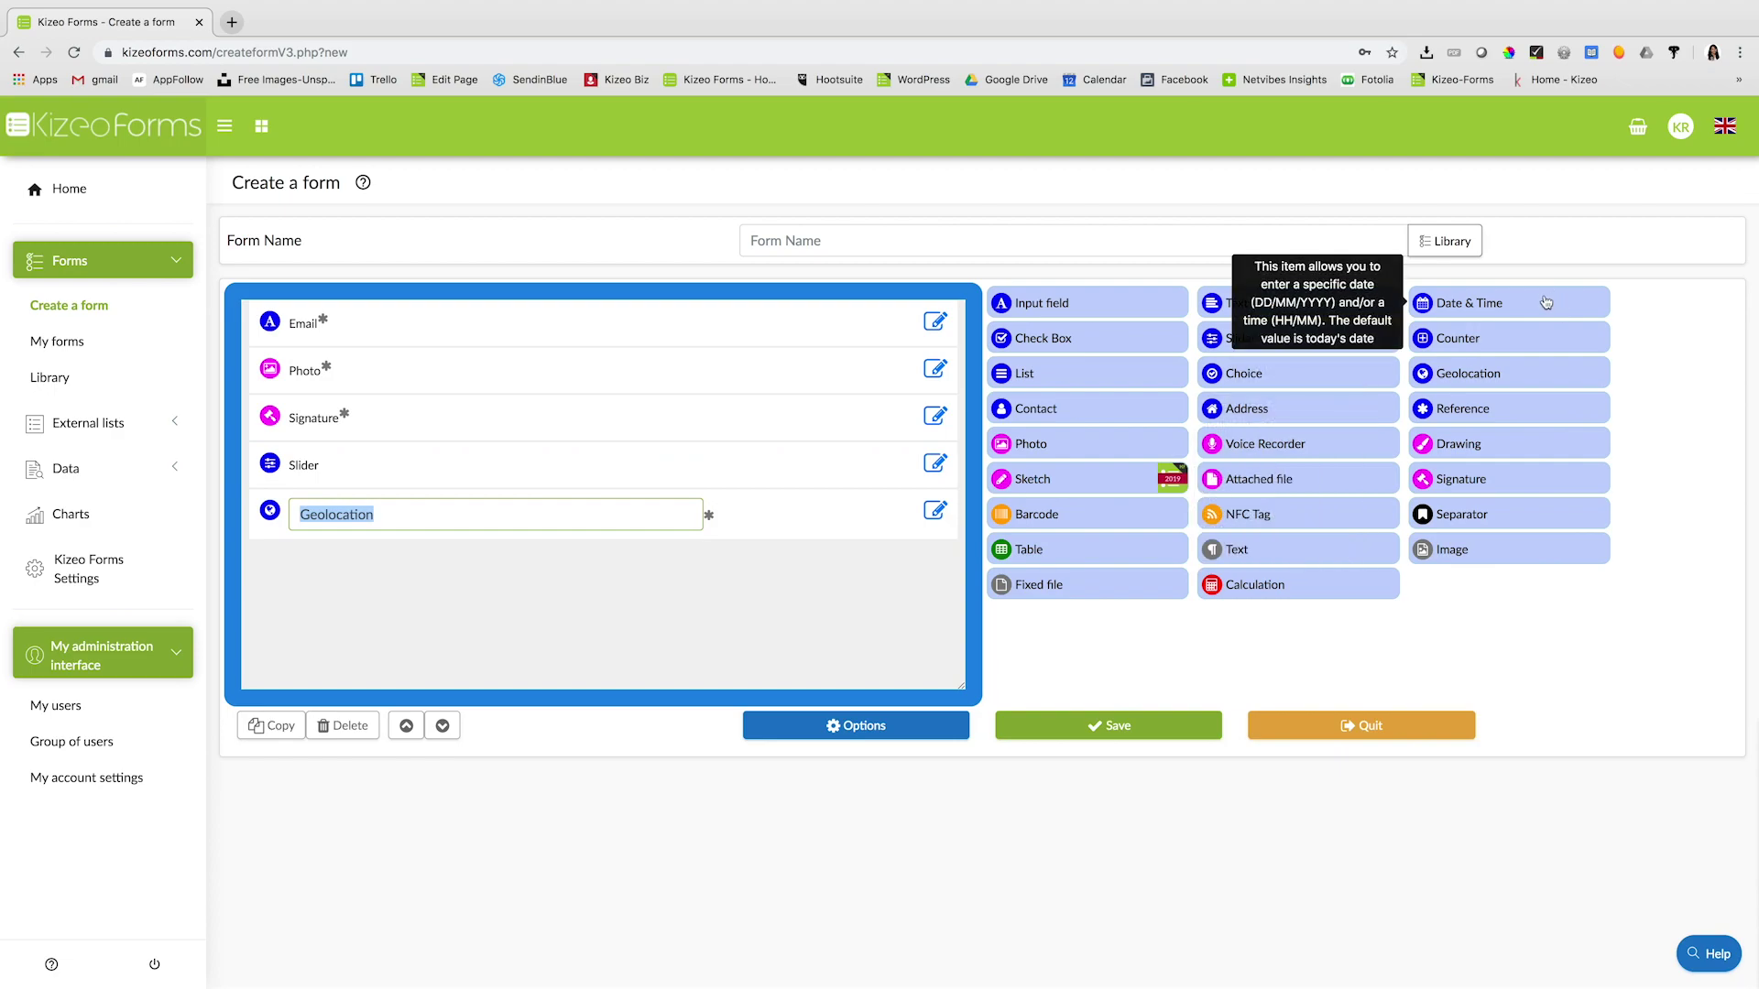
pyautogui.moveTo(1540, 303); pyautogui.dragTo(950, 666)
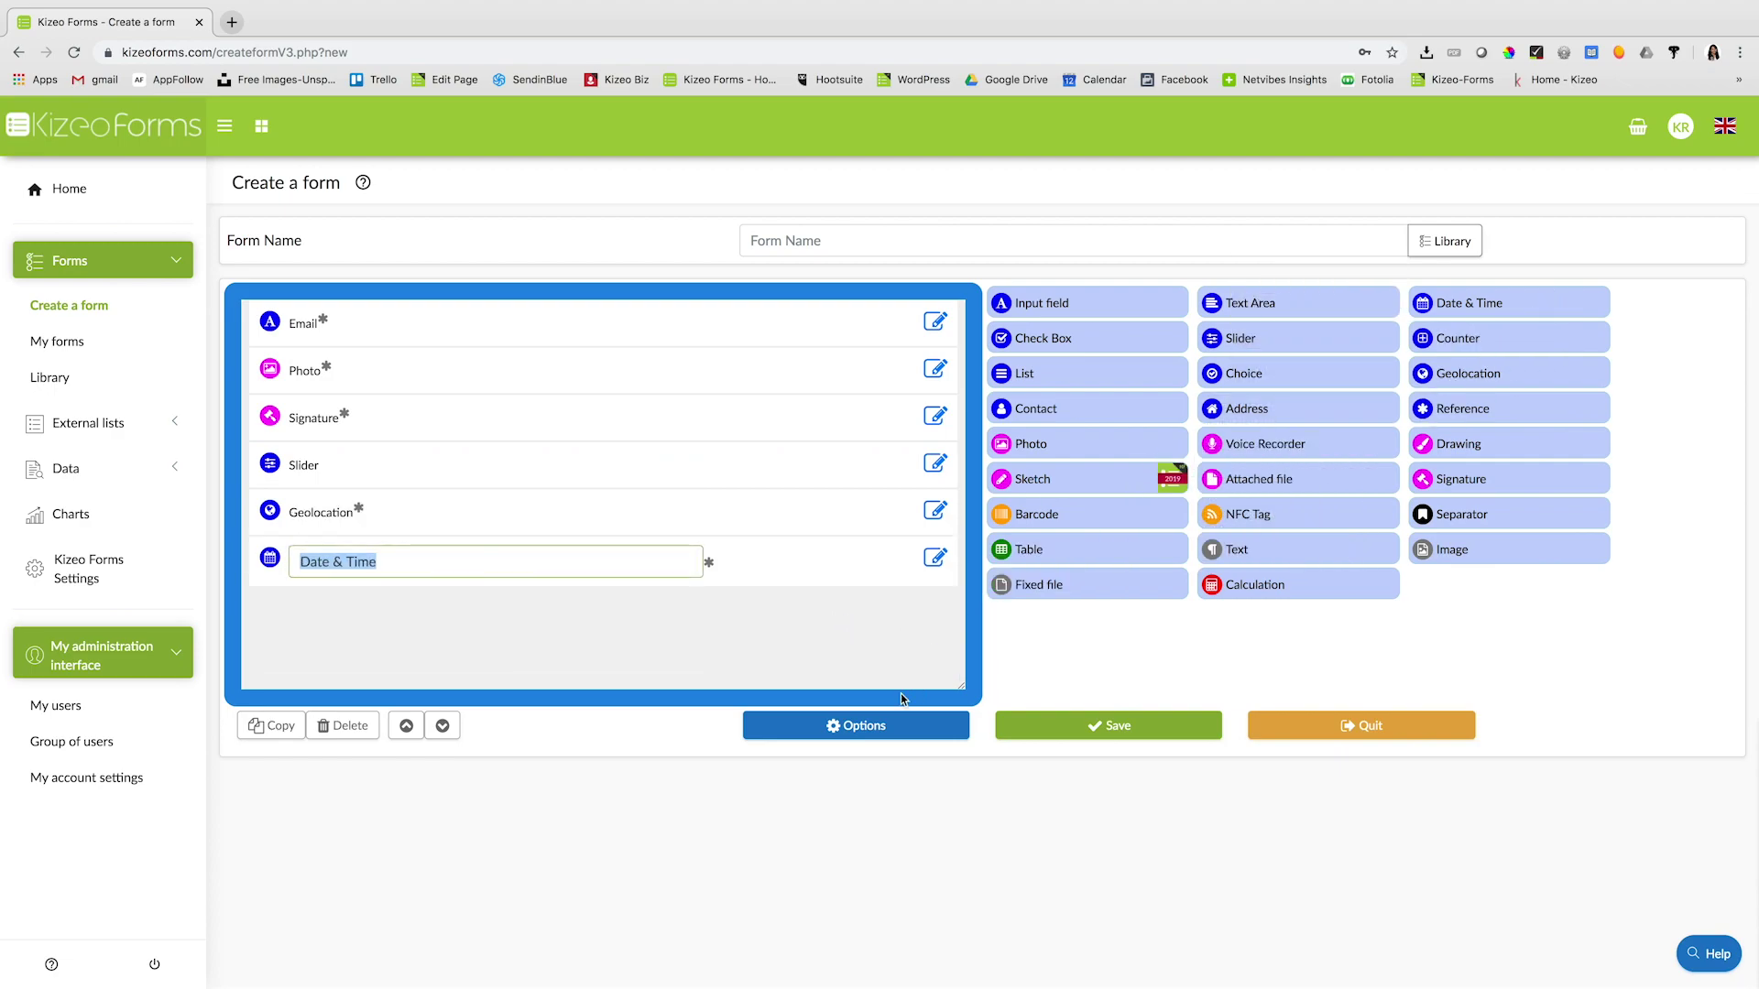
pyautogui.click(827, 238)
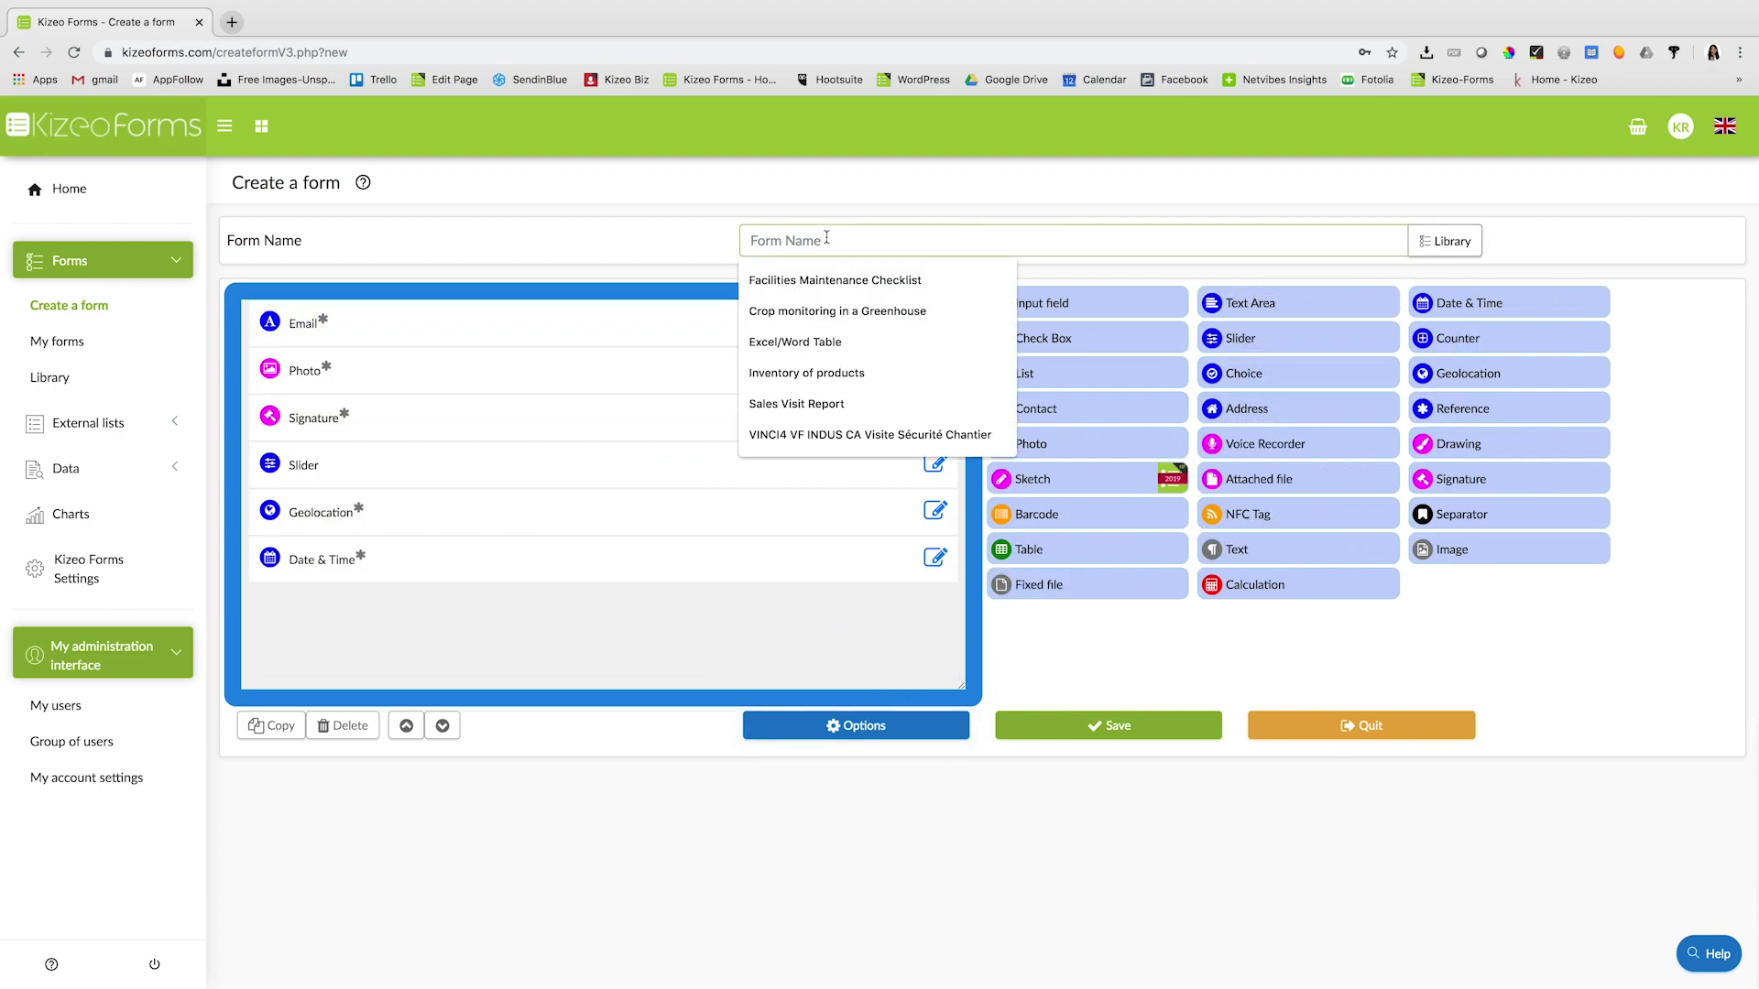
pyautogui.write('Test Form')
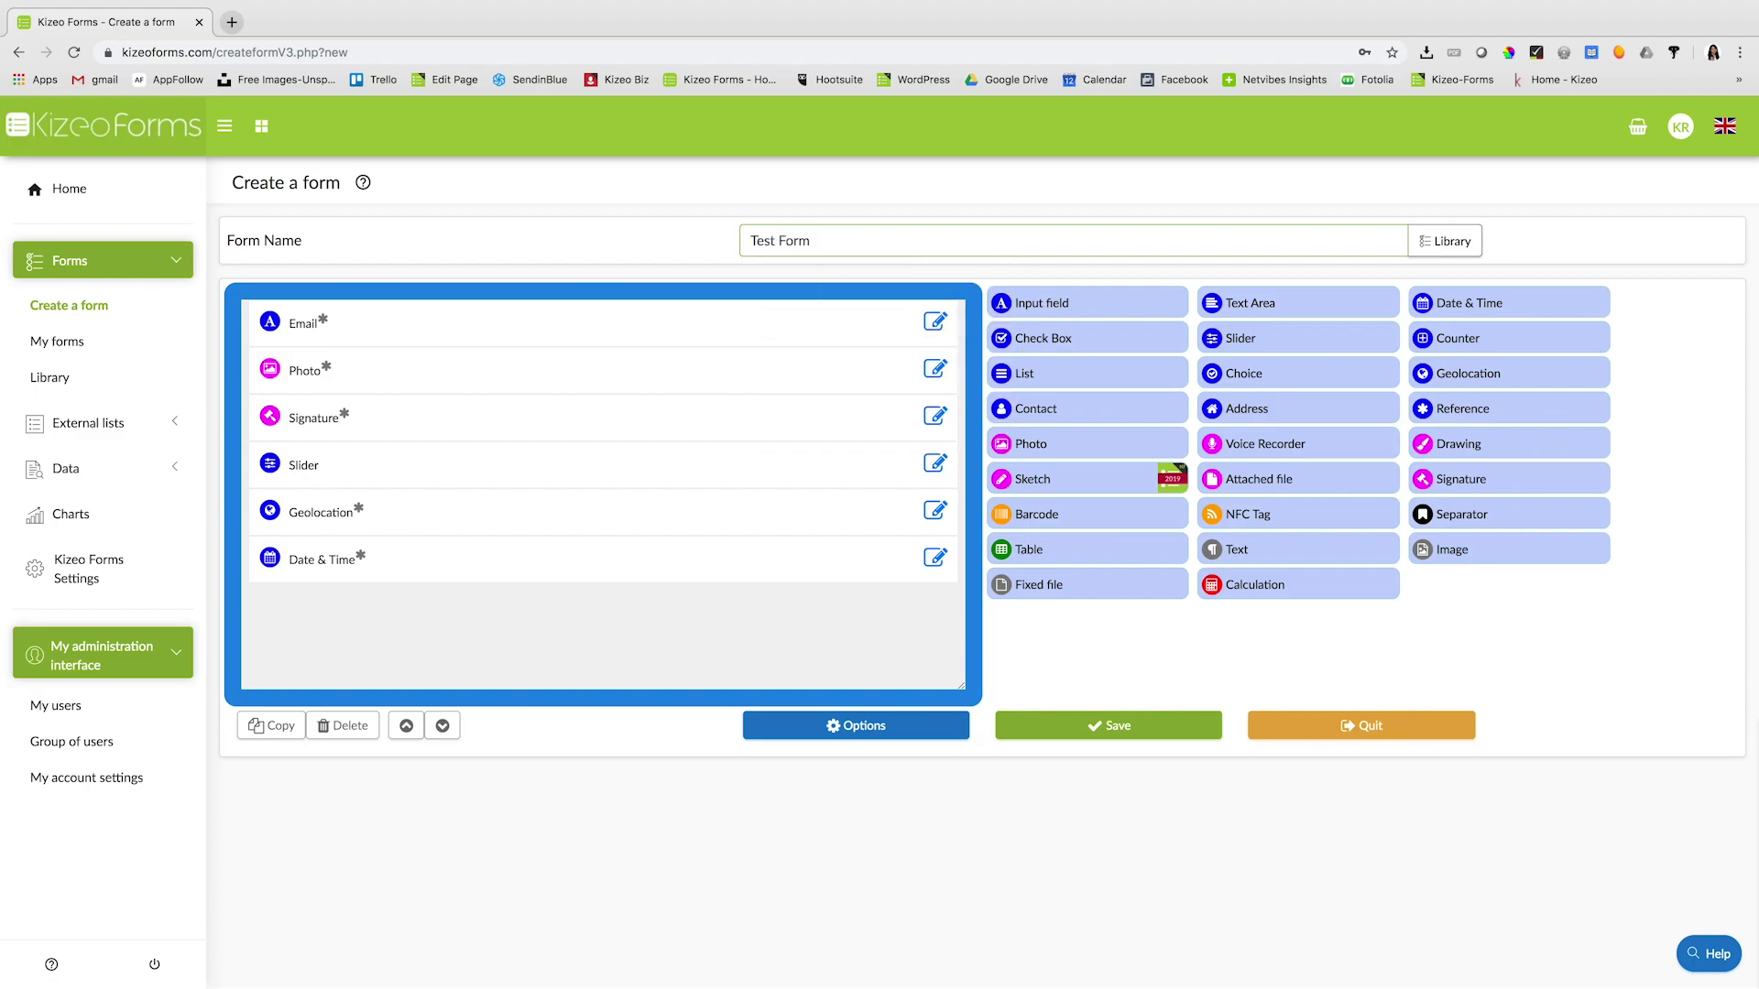
pyautogui.click(1152, 737)
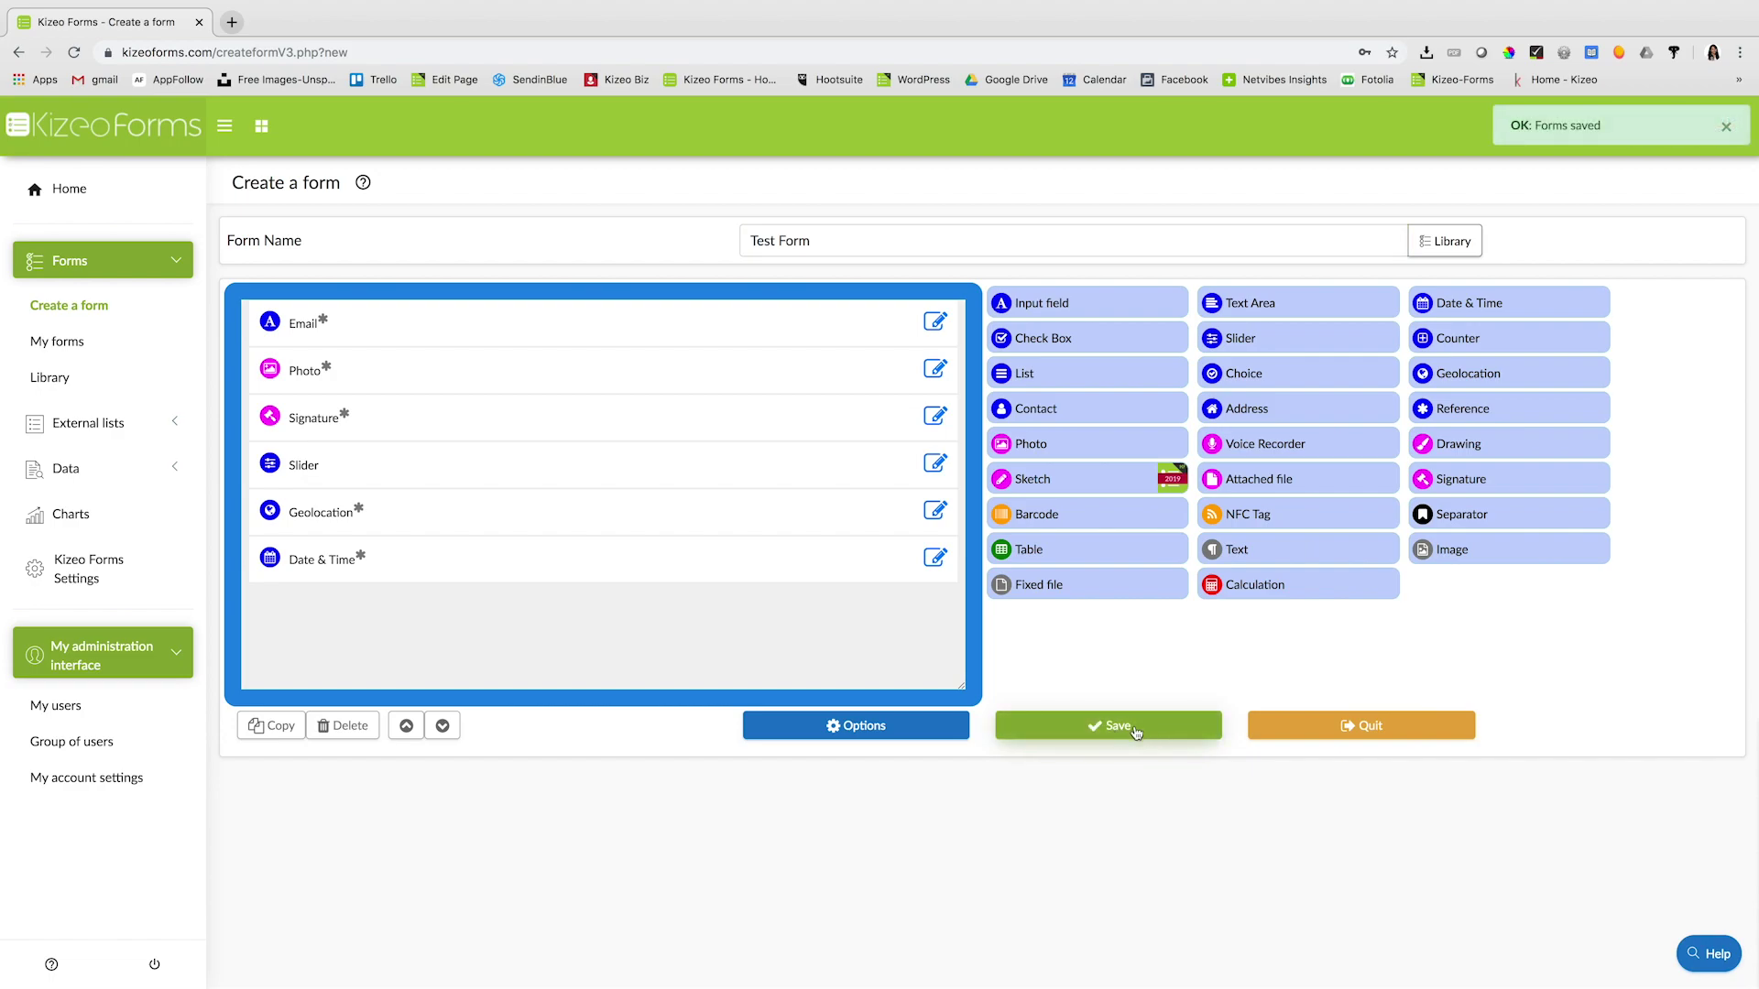
pyautogui.click(64, 344)
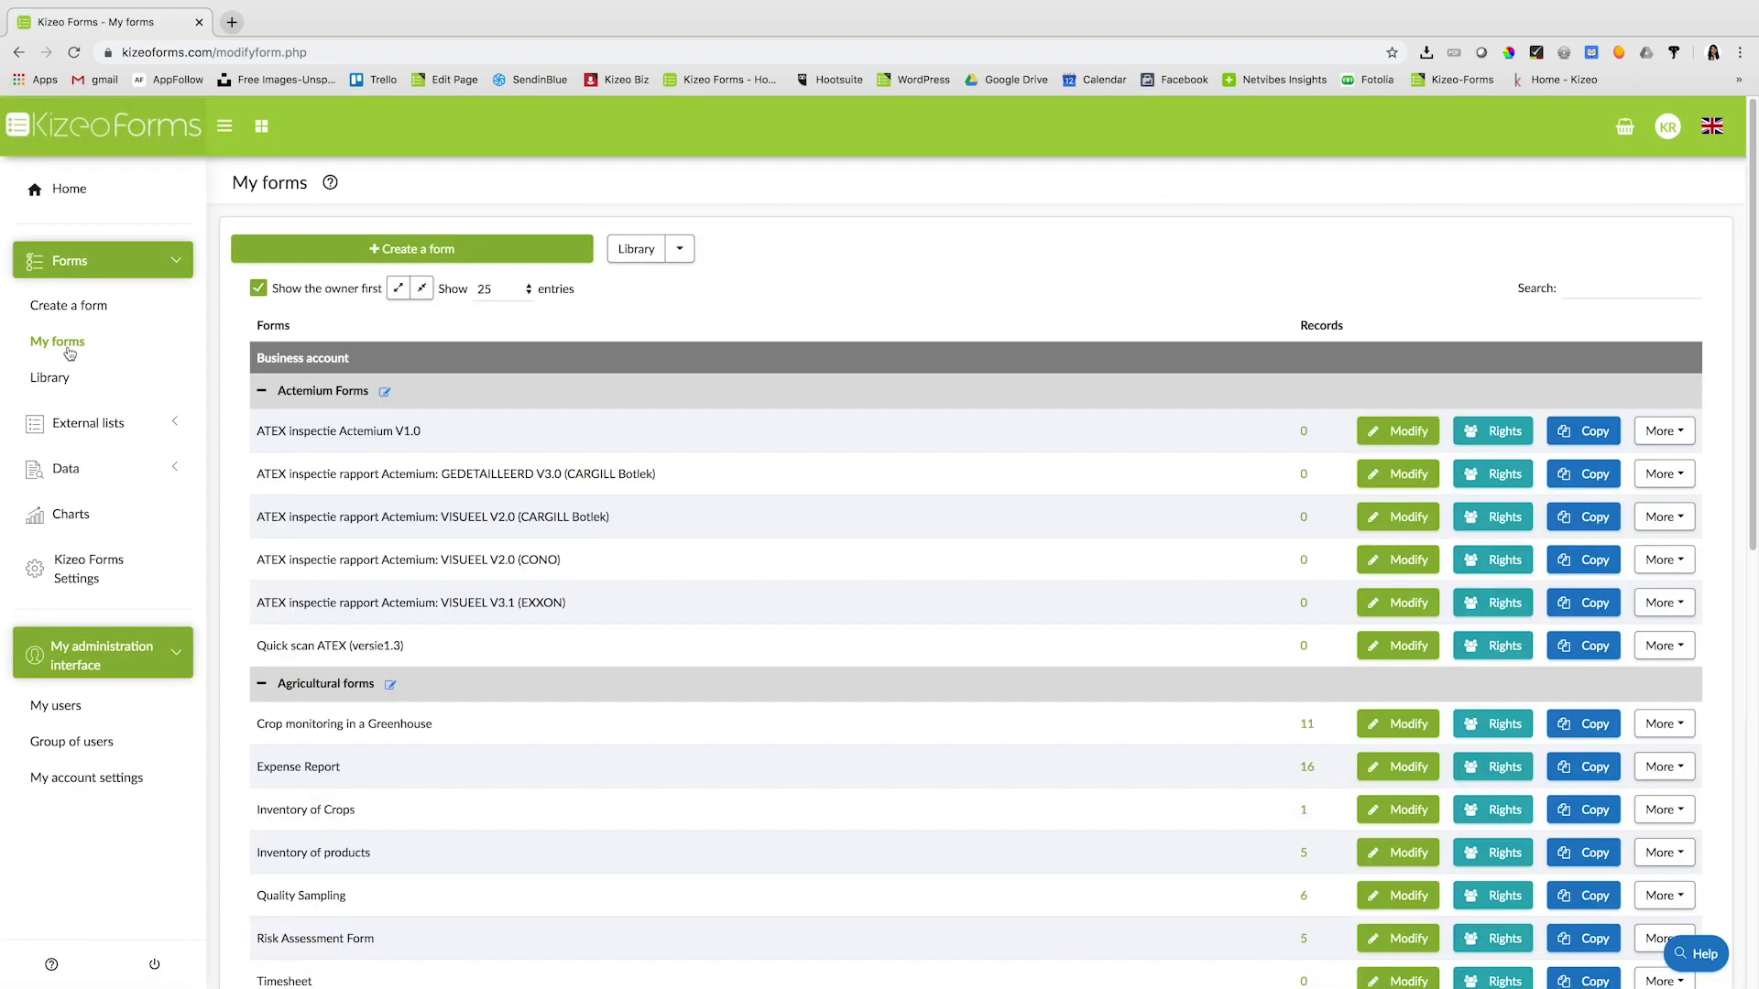
# - Search My forms for 'test', select the Test Form name, then return to Home
pyautogui.click(1637, 281)
pyautogui.write('test')
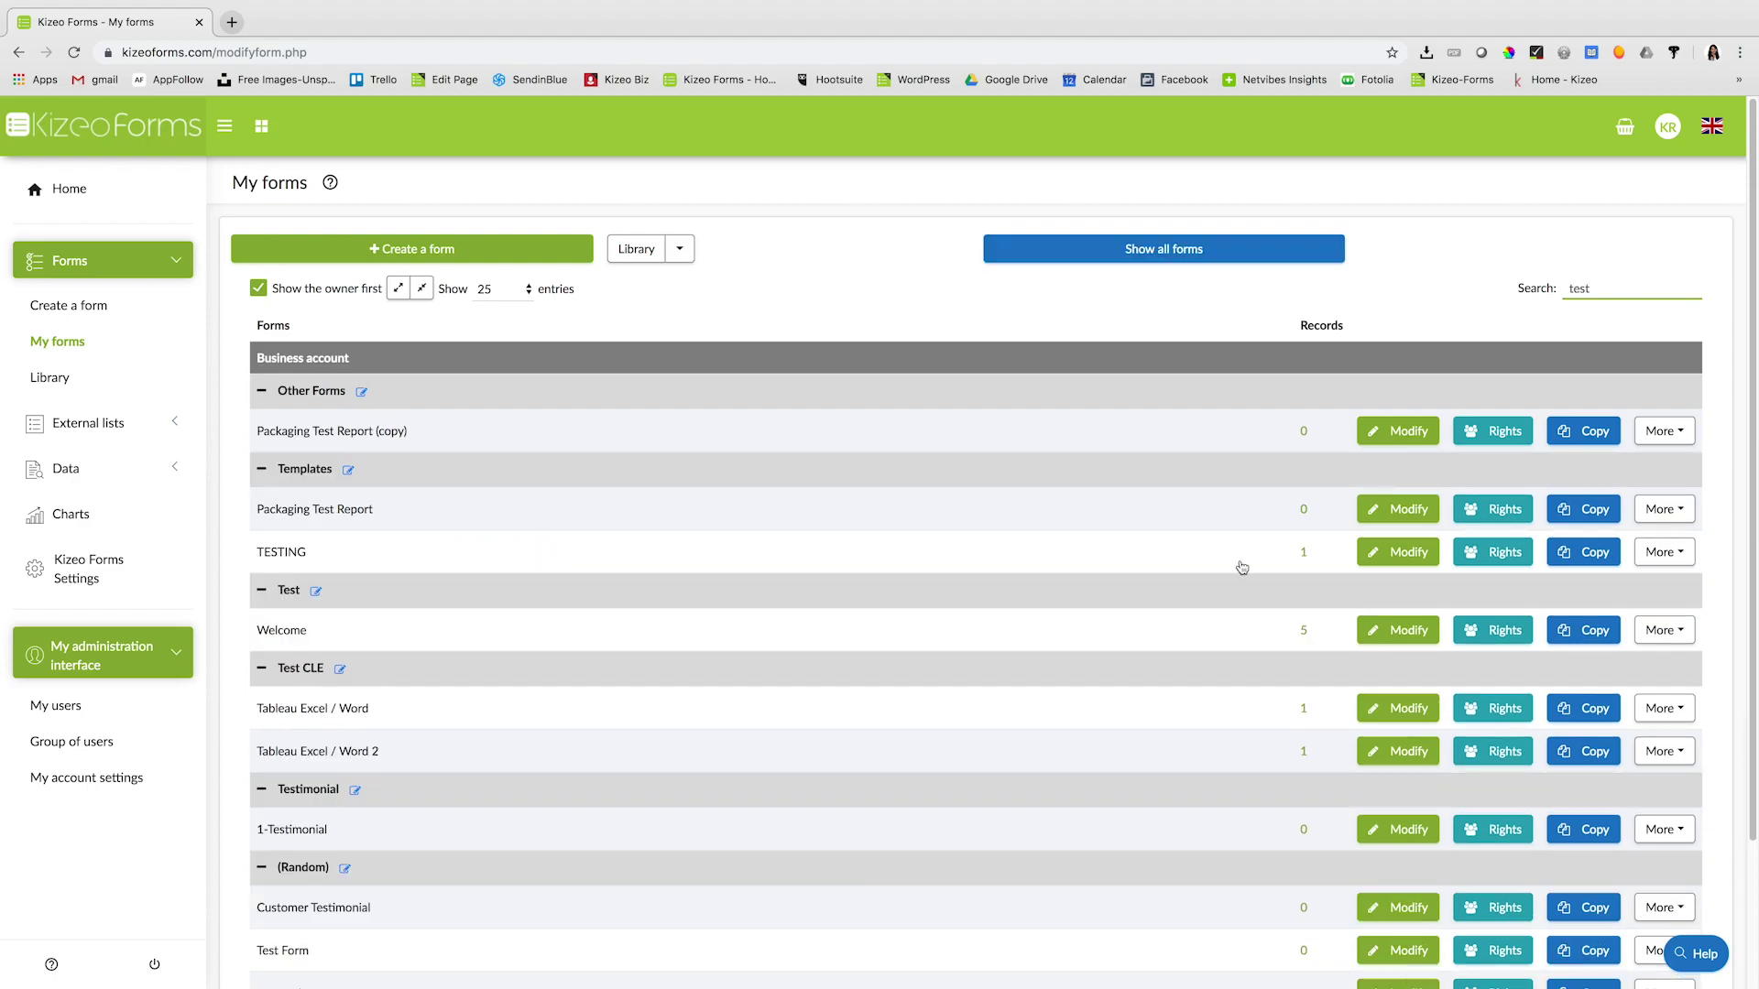
pyautogui.scroll(-4, 801, 916)
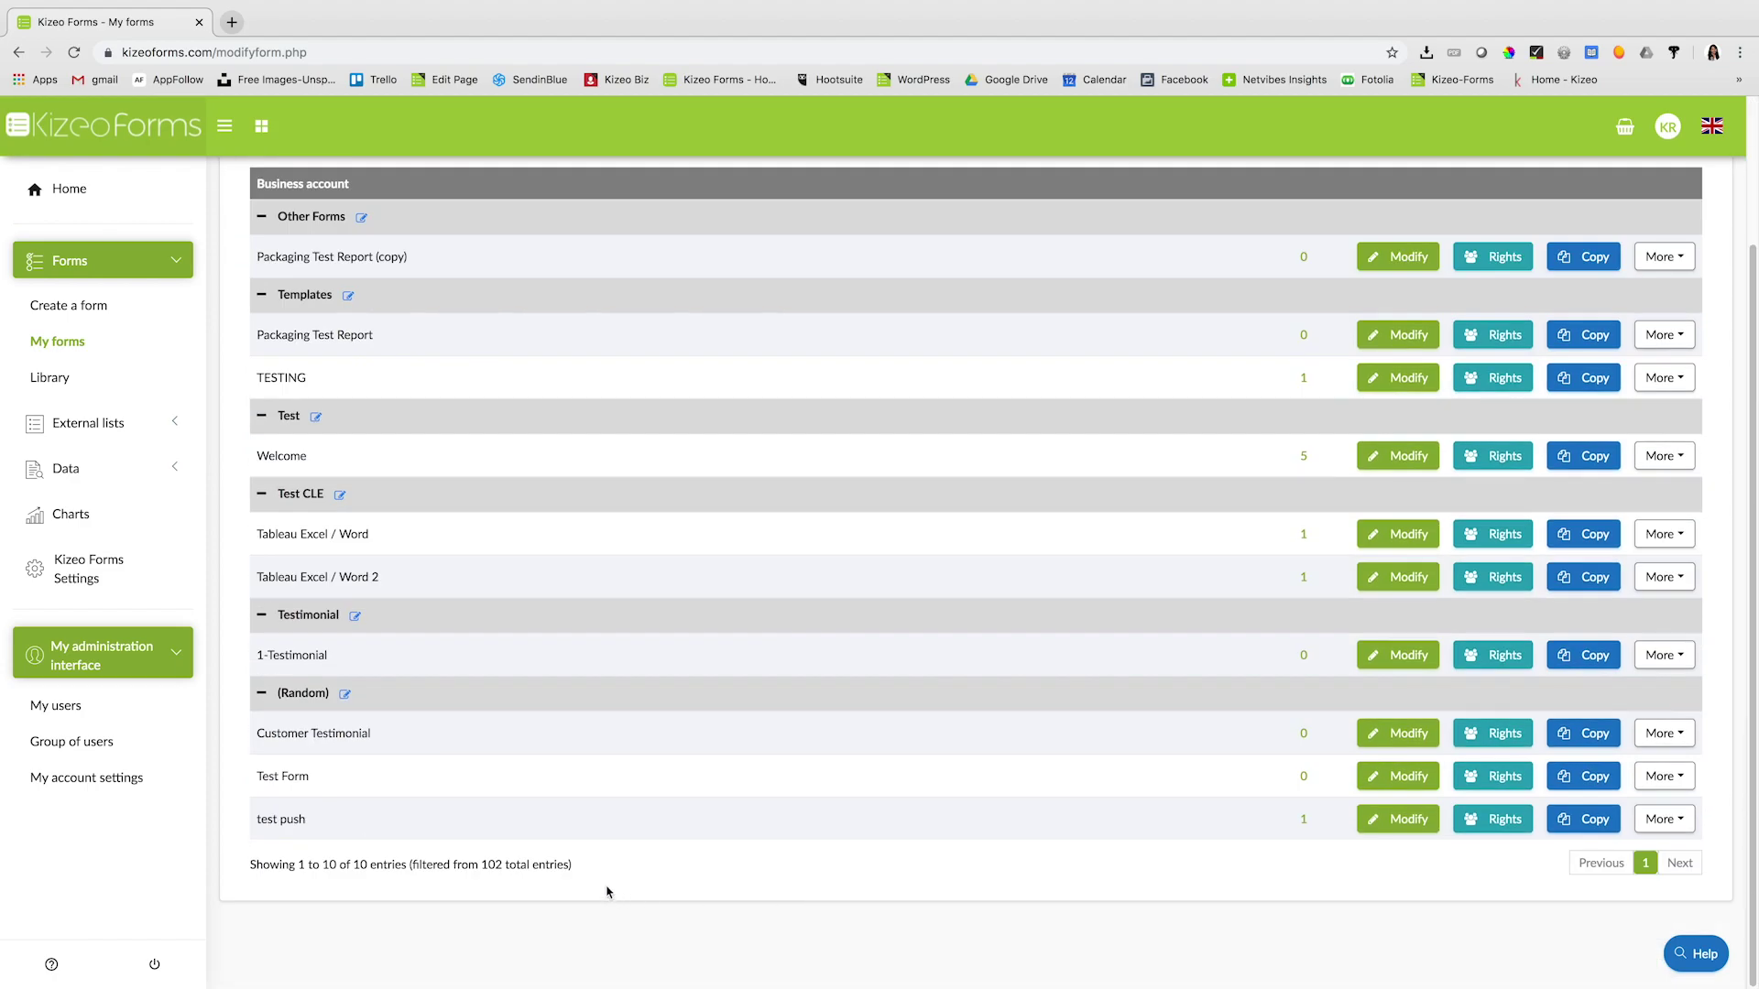
pyautogui.moveTo(311, 780); pyautogui.dragTo(256, 779)
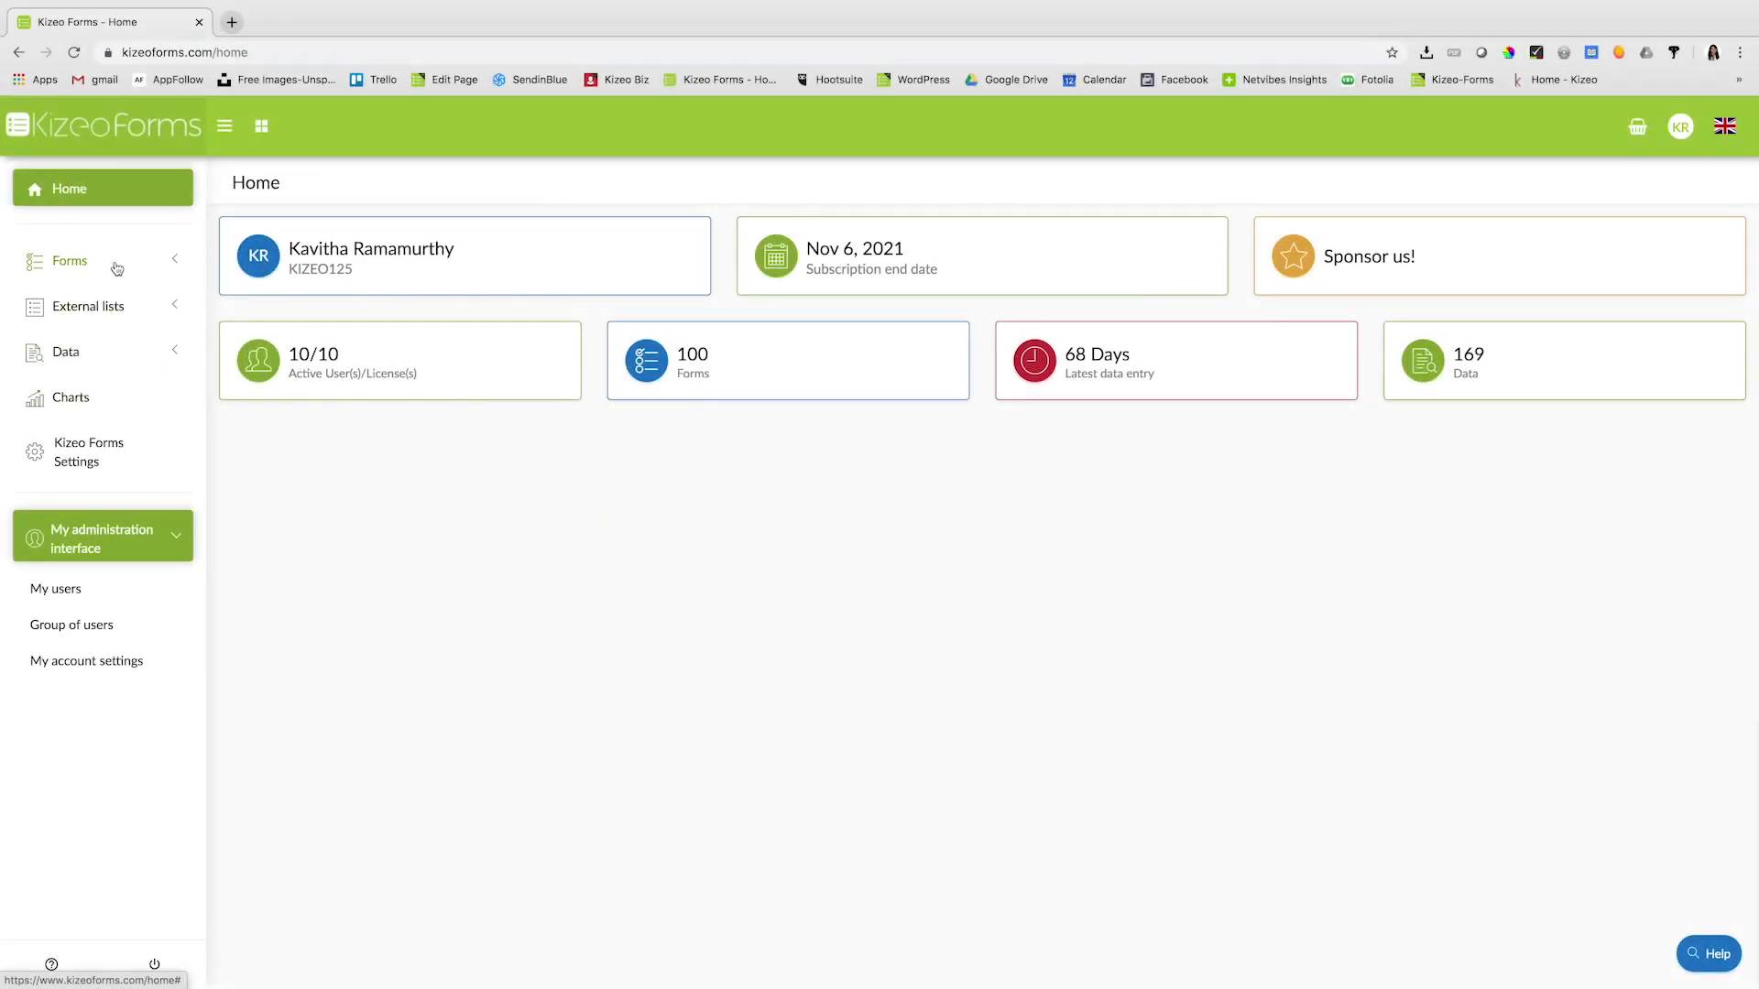
pyautogui.click(117, 267)
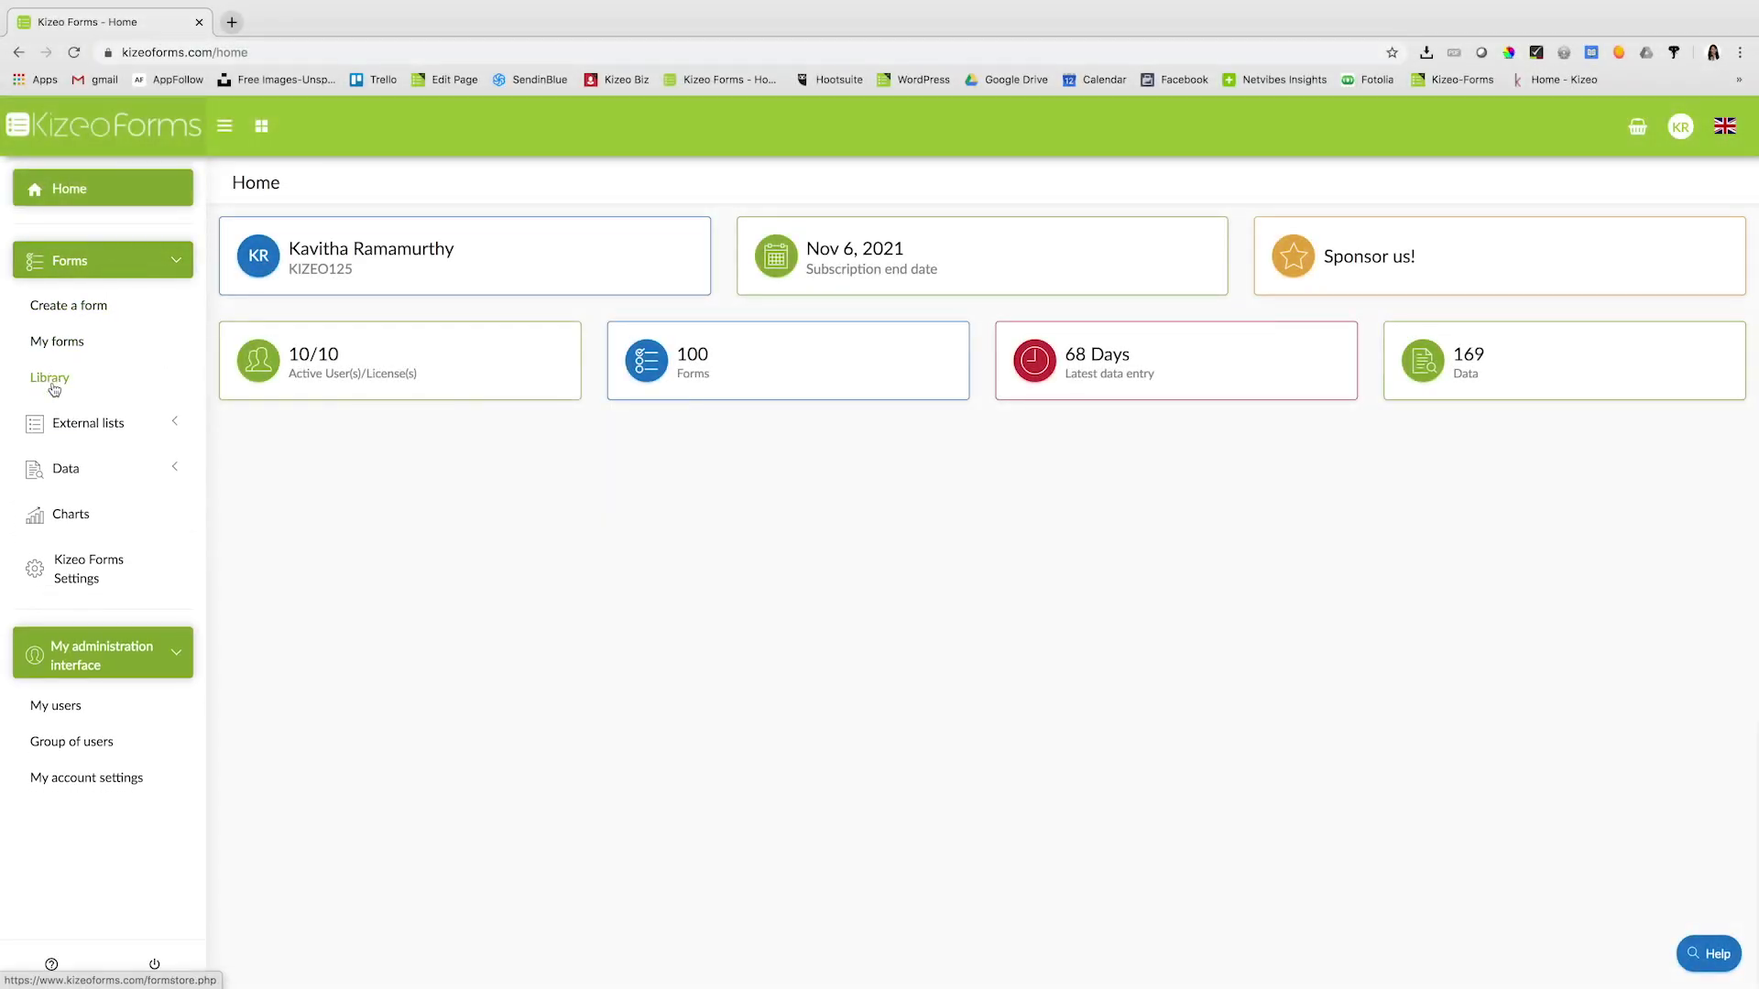
# - Search the form Library for 'timesheet' and open the Timesheet template's details
pyautogui.click(50, 378)
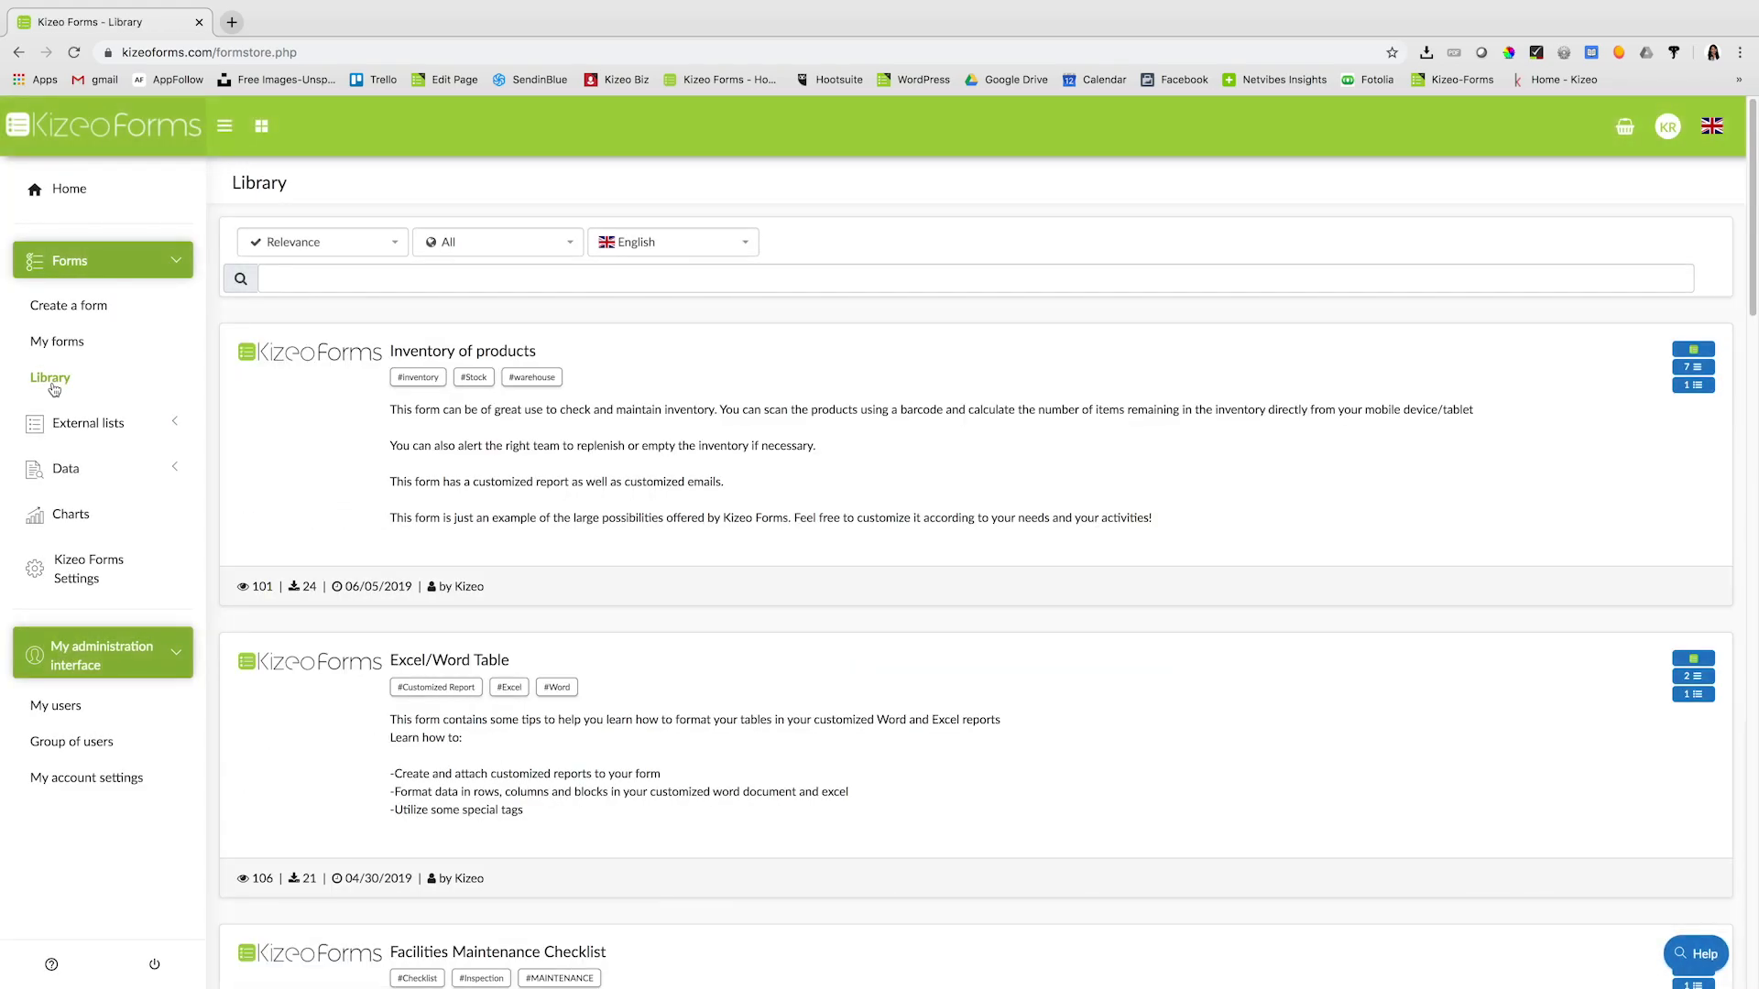
pyautogui.scroll(-5, 916, 626)
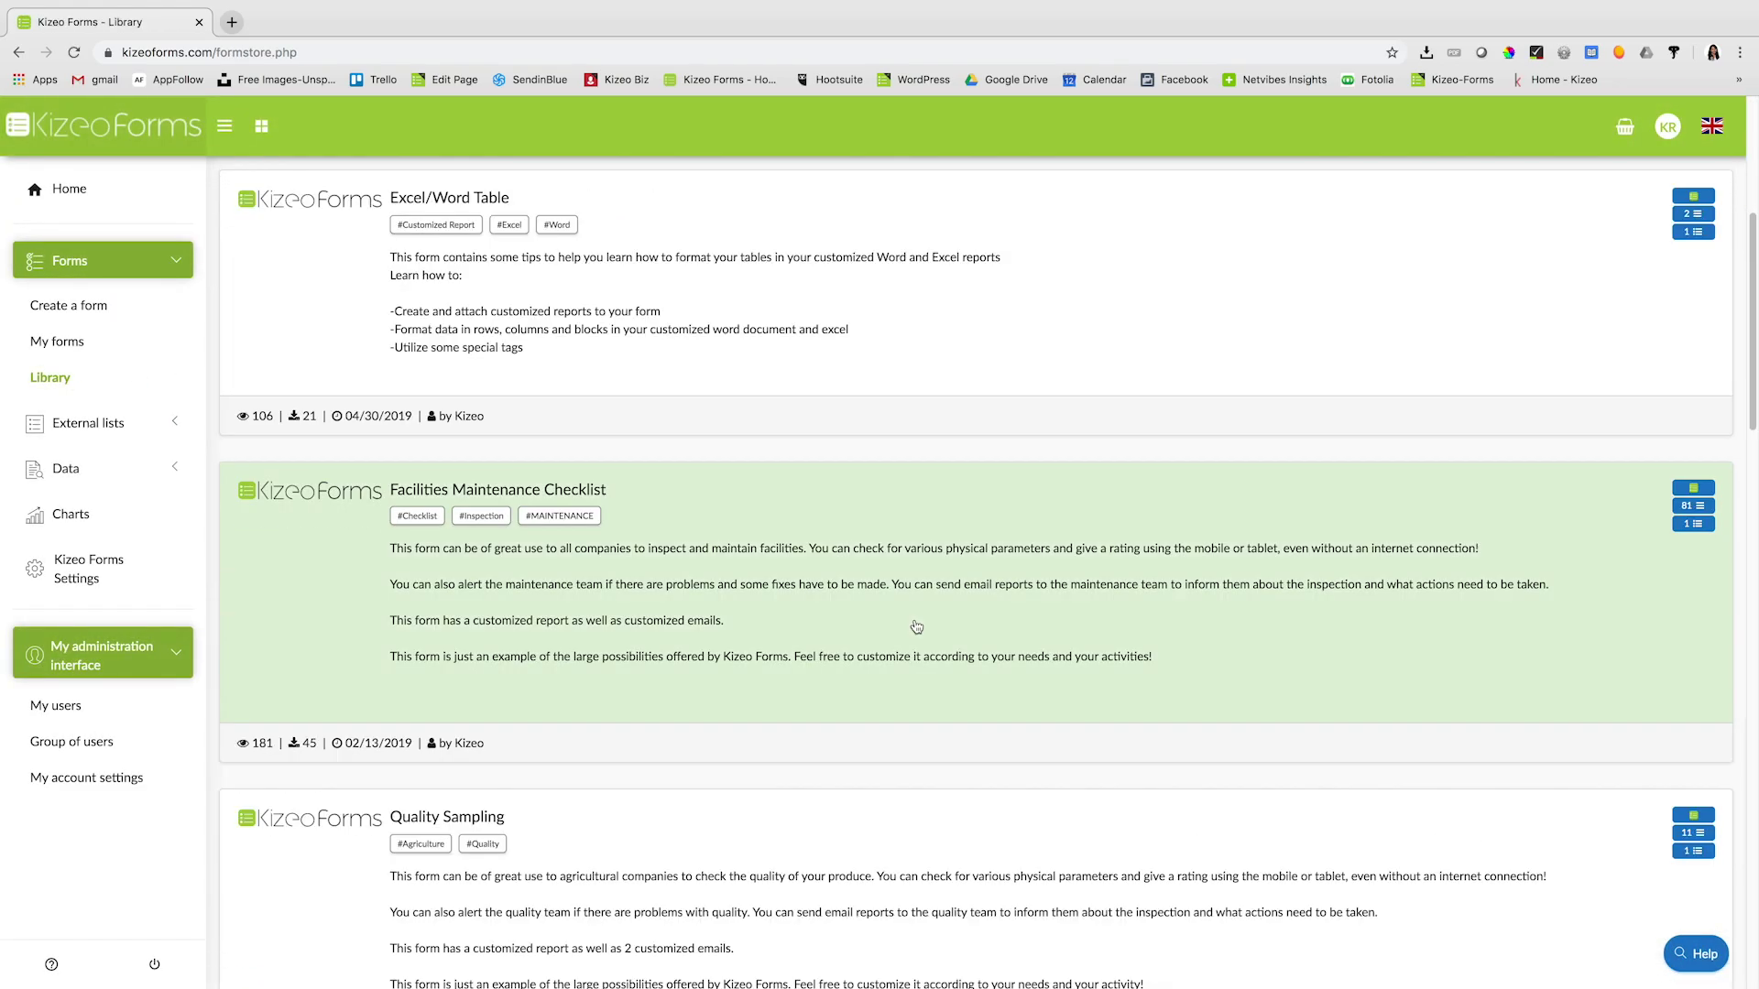
pyautogui.scroll(5, 909, 624)
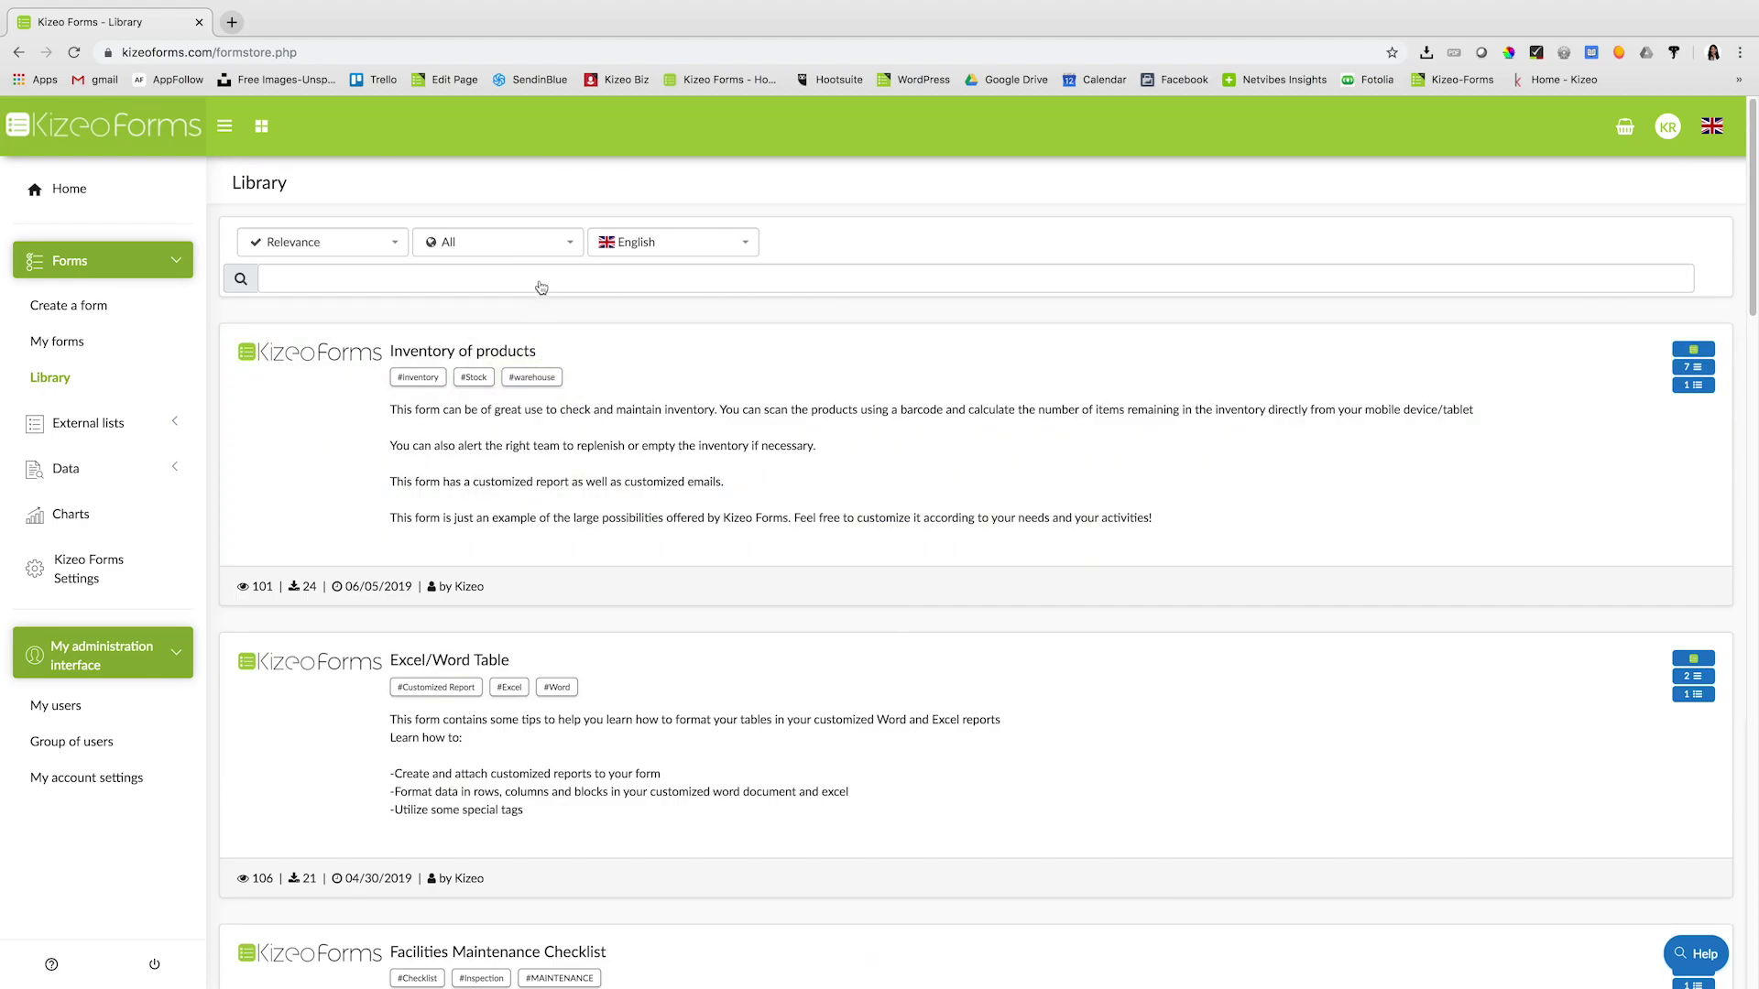
pyautogui.click(529, 285)
pyautogui.write('timesheet')
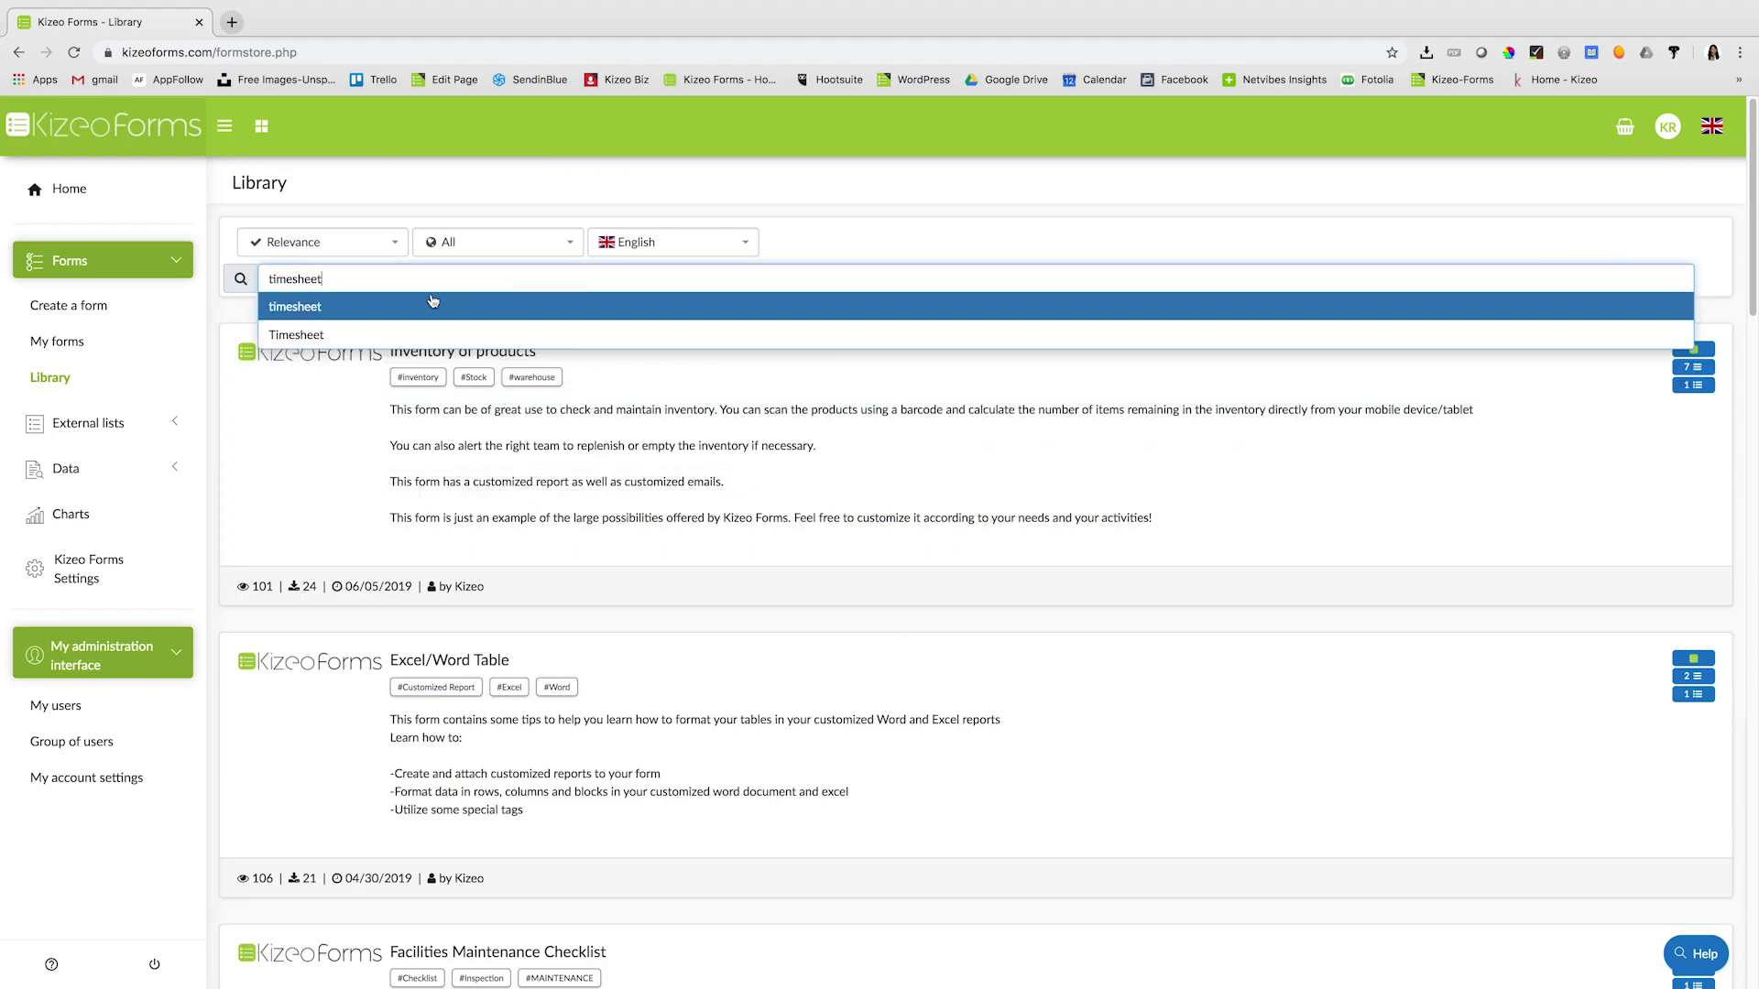
pyautogui.click(412, 314)
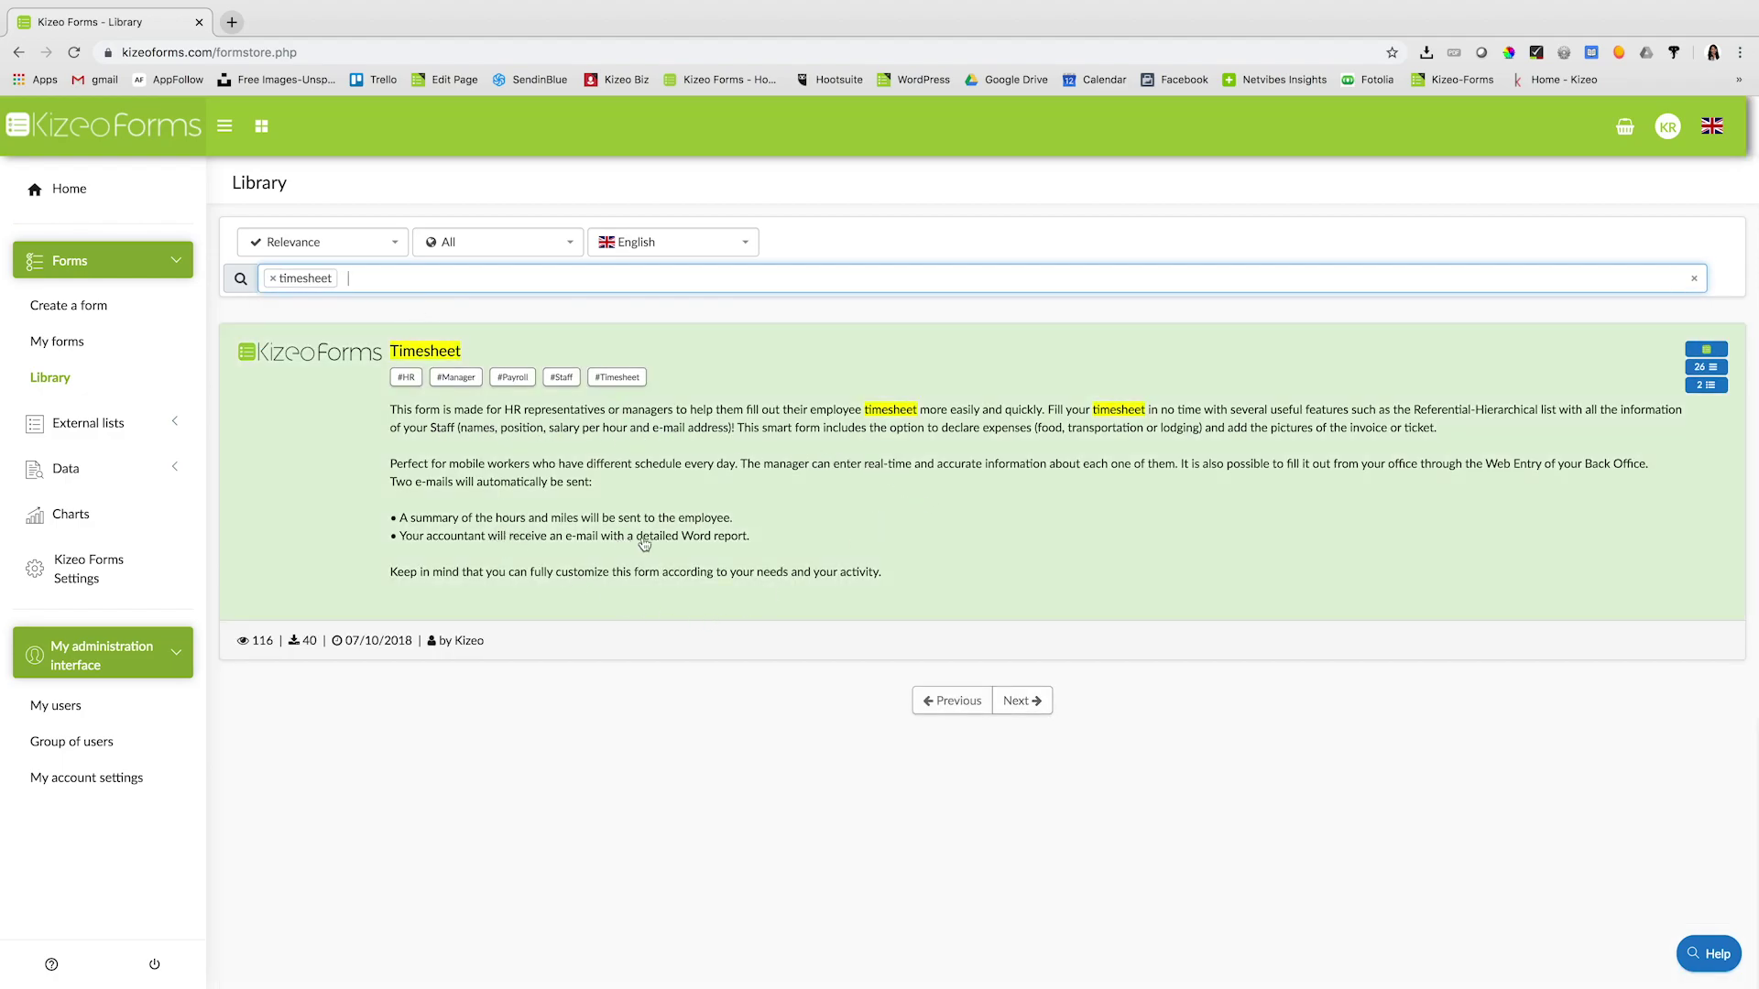
pyautogui.click(768, 529)
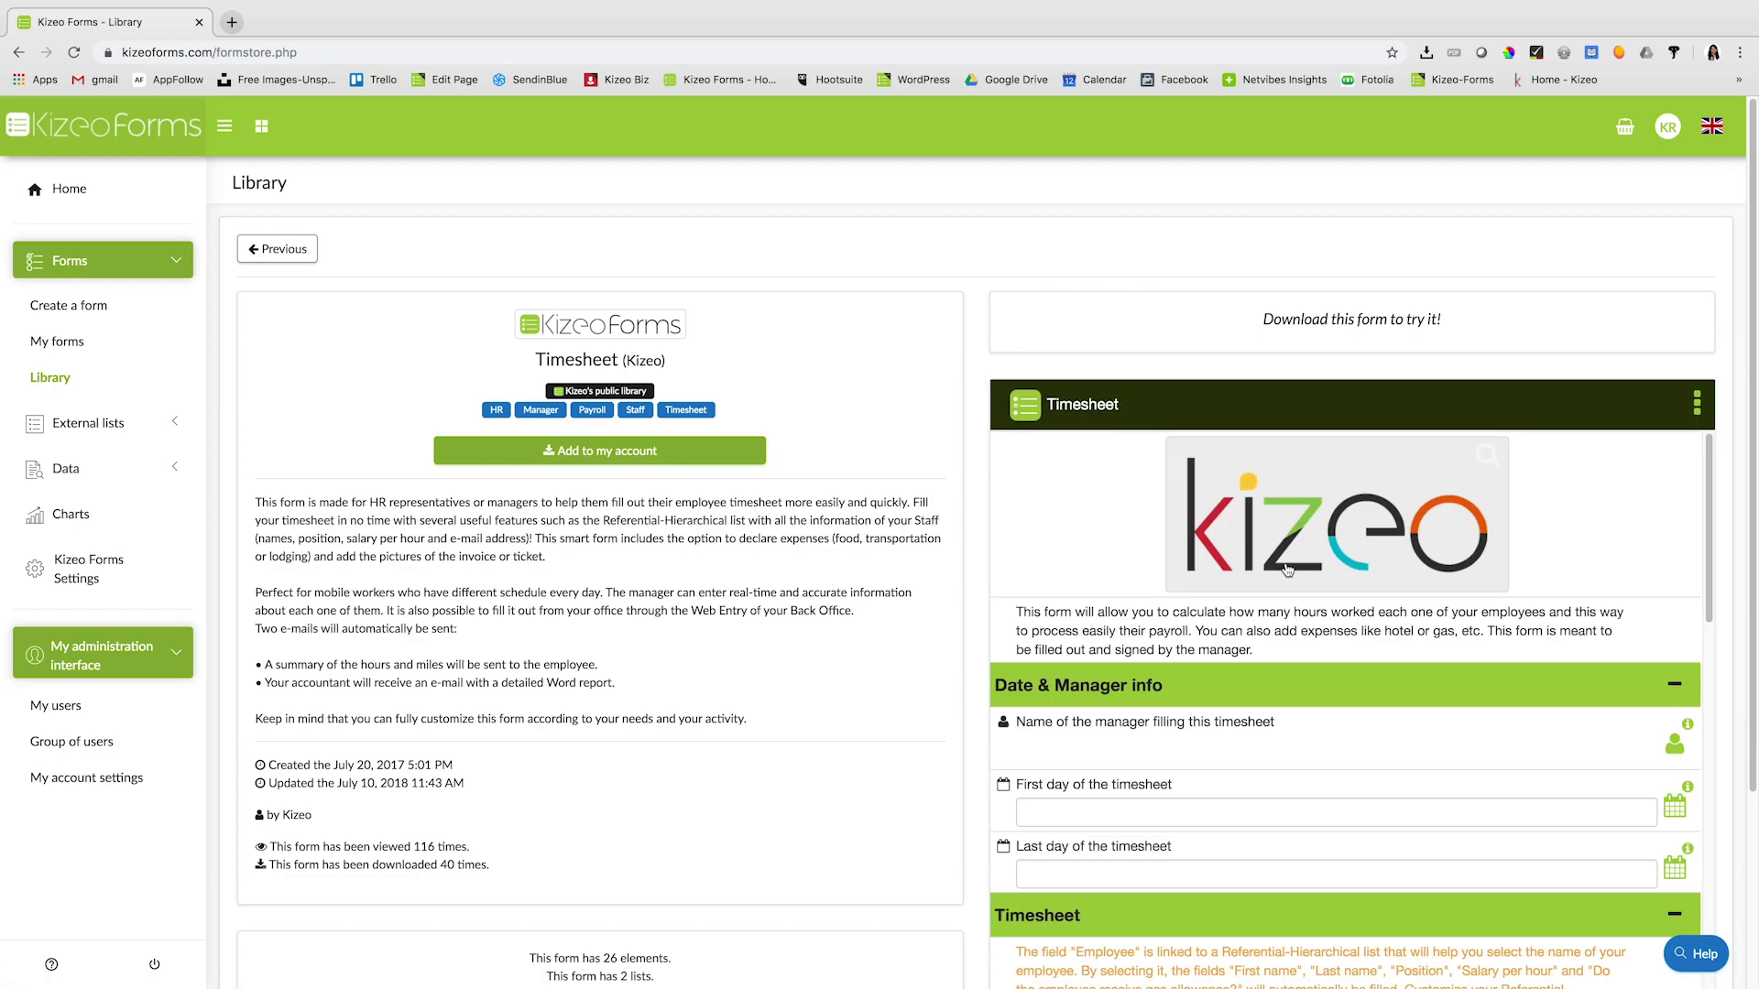
# - Add the Timesheet template to the account, confirming the copy and the download message
pyautogui.scroll(-3, 1291, 565)
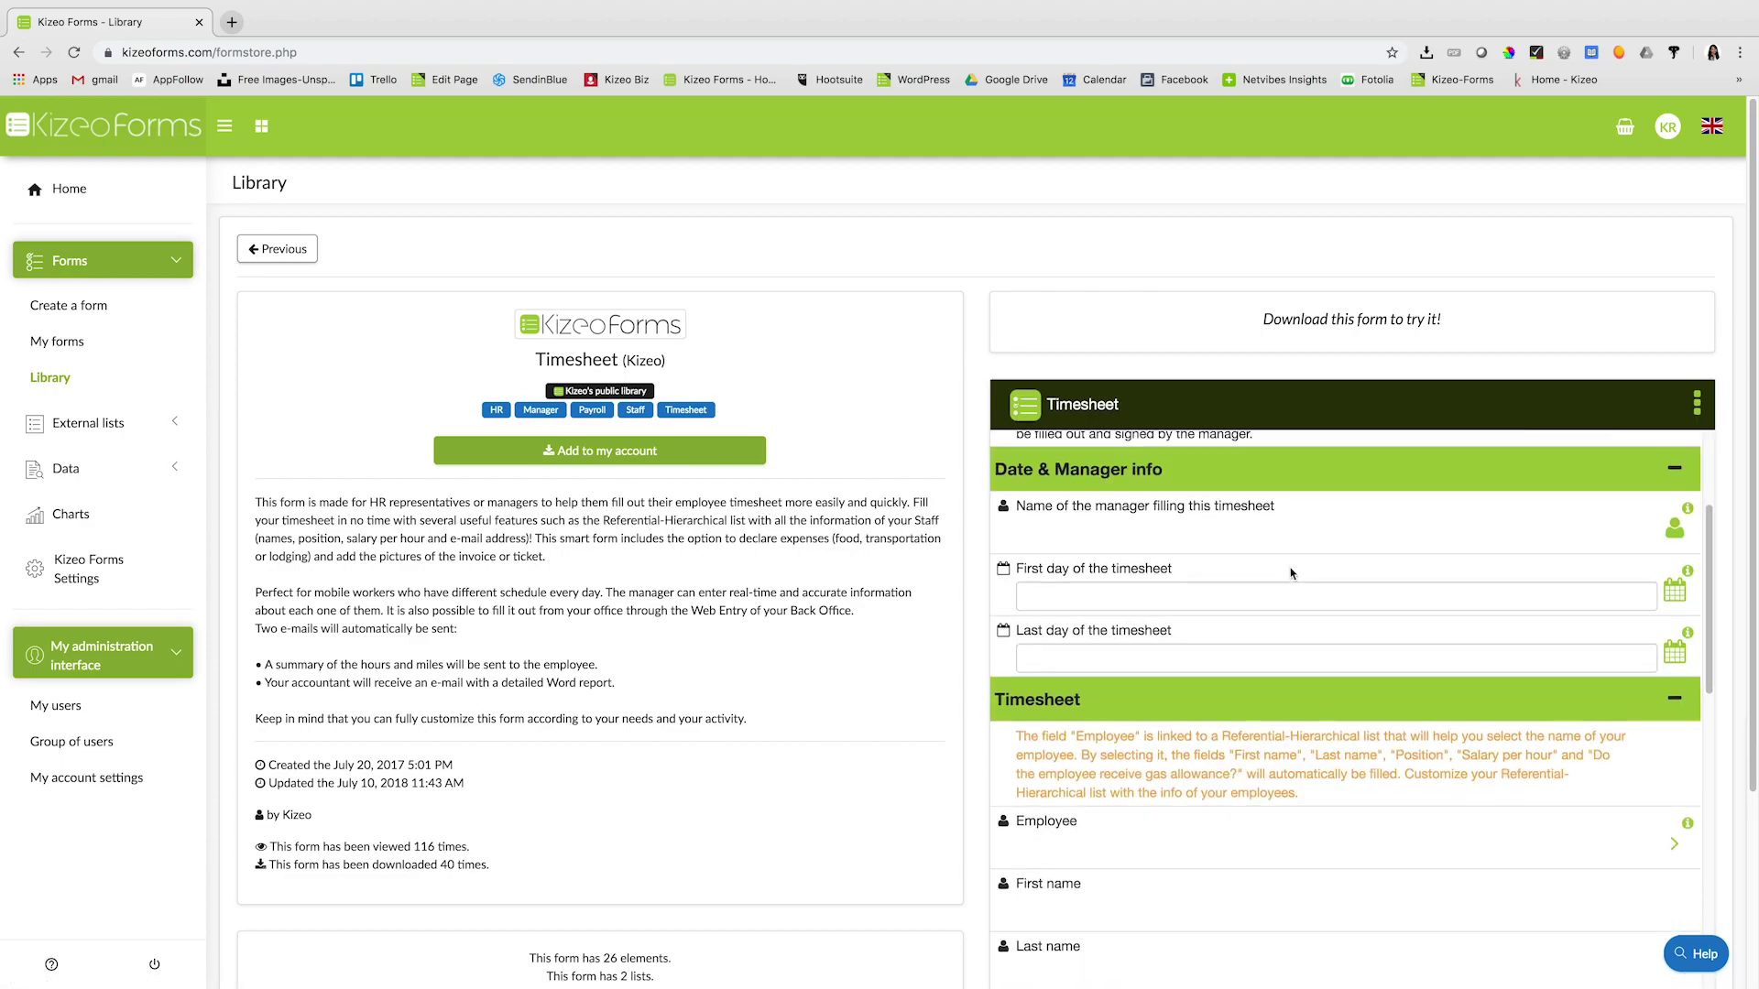
pyautogui.scroll(-6, 1291, 575)
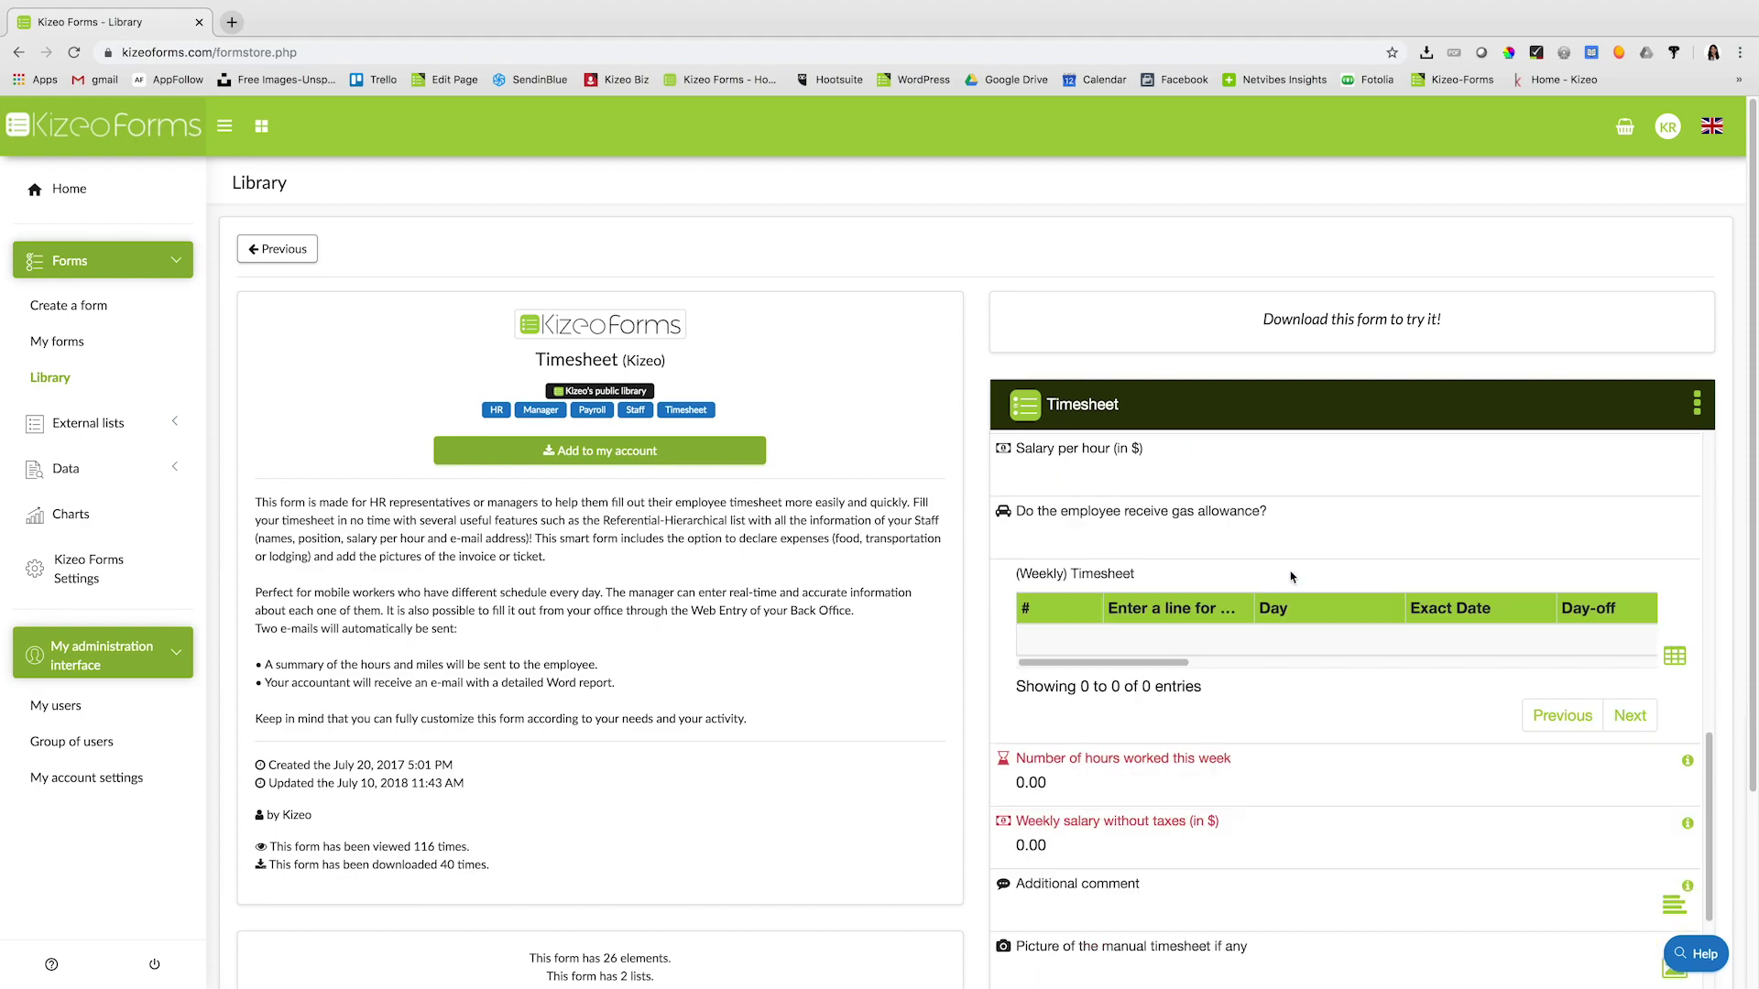
pyautogui.click(639, 455)
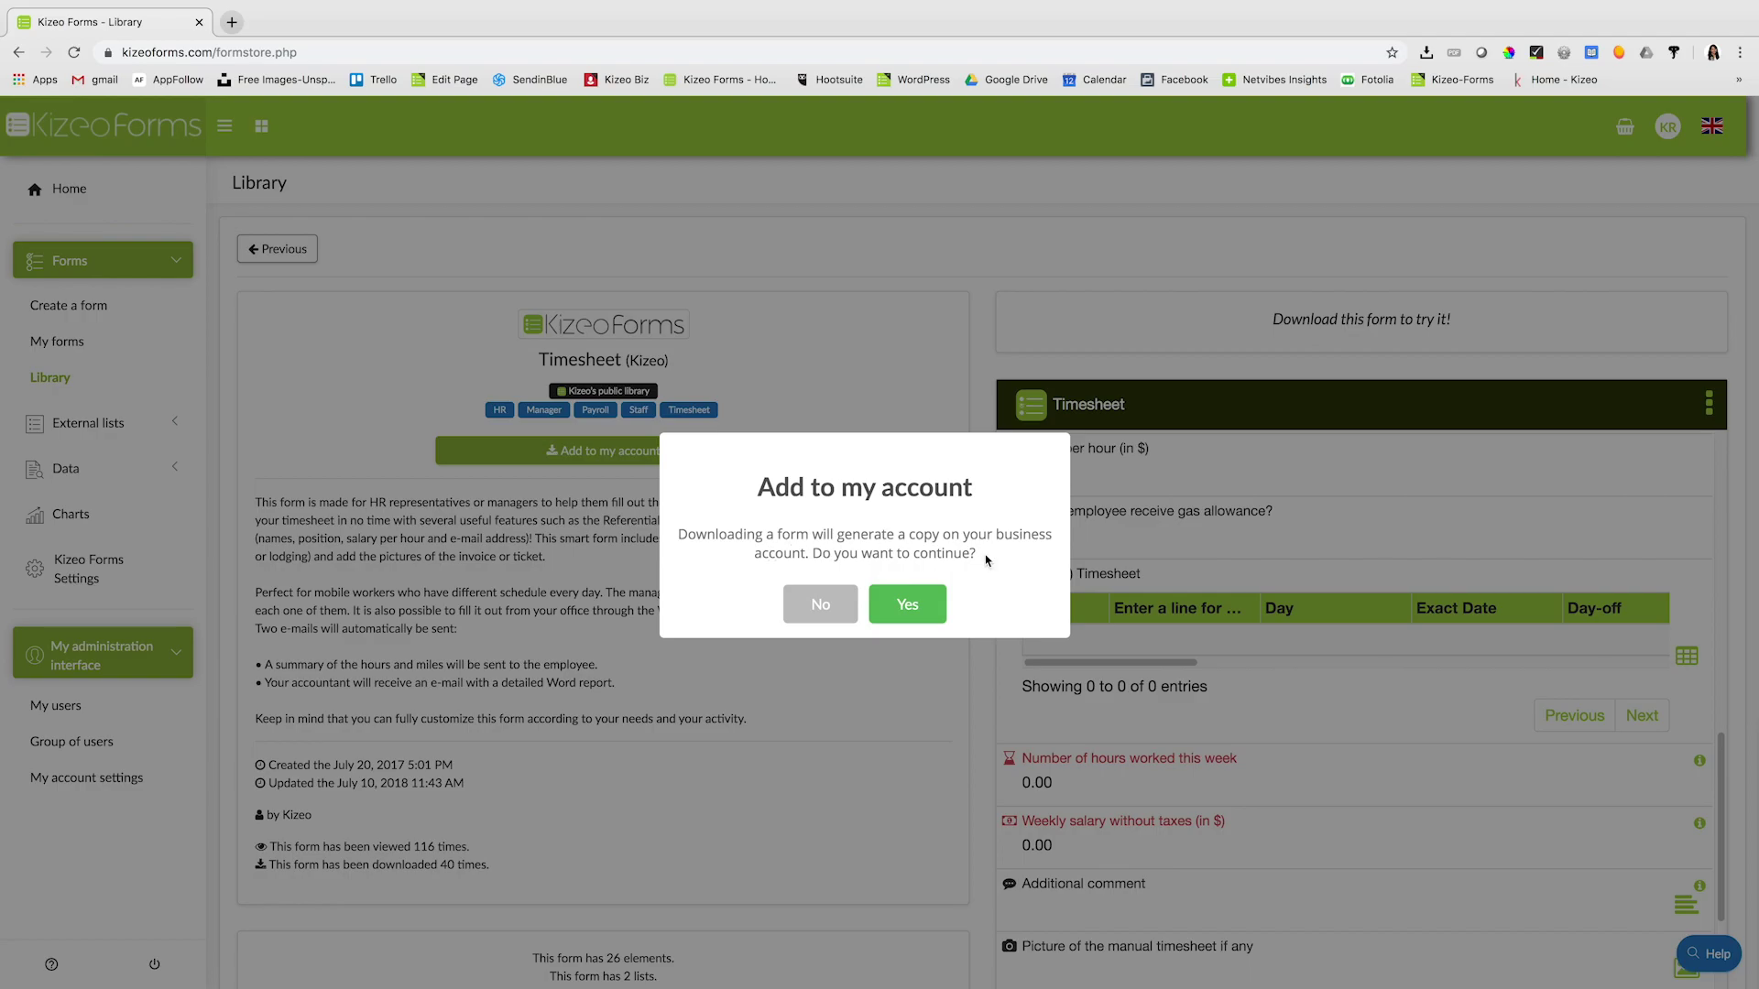
pyautogui.click(929, 602)
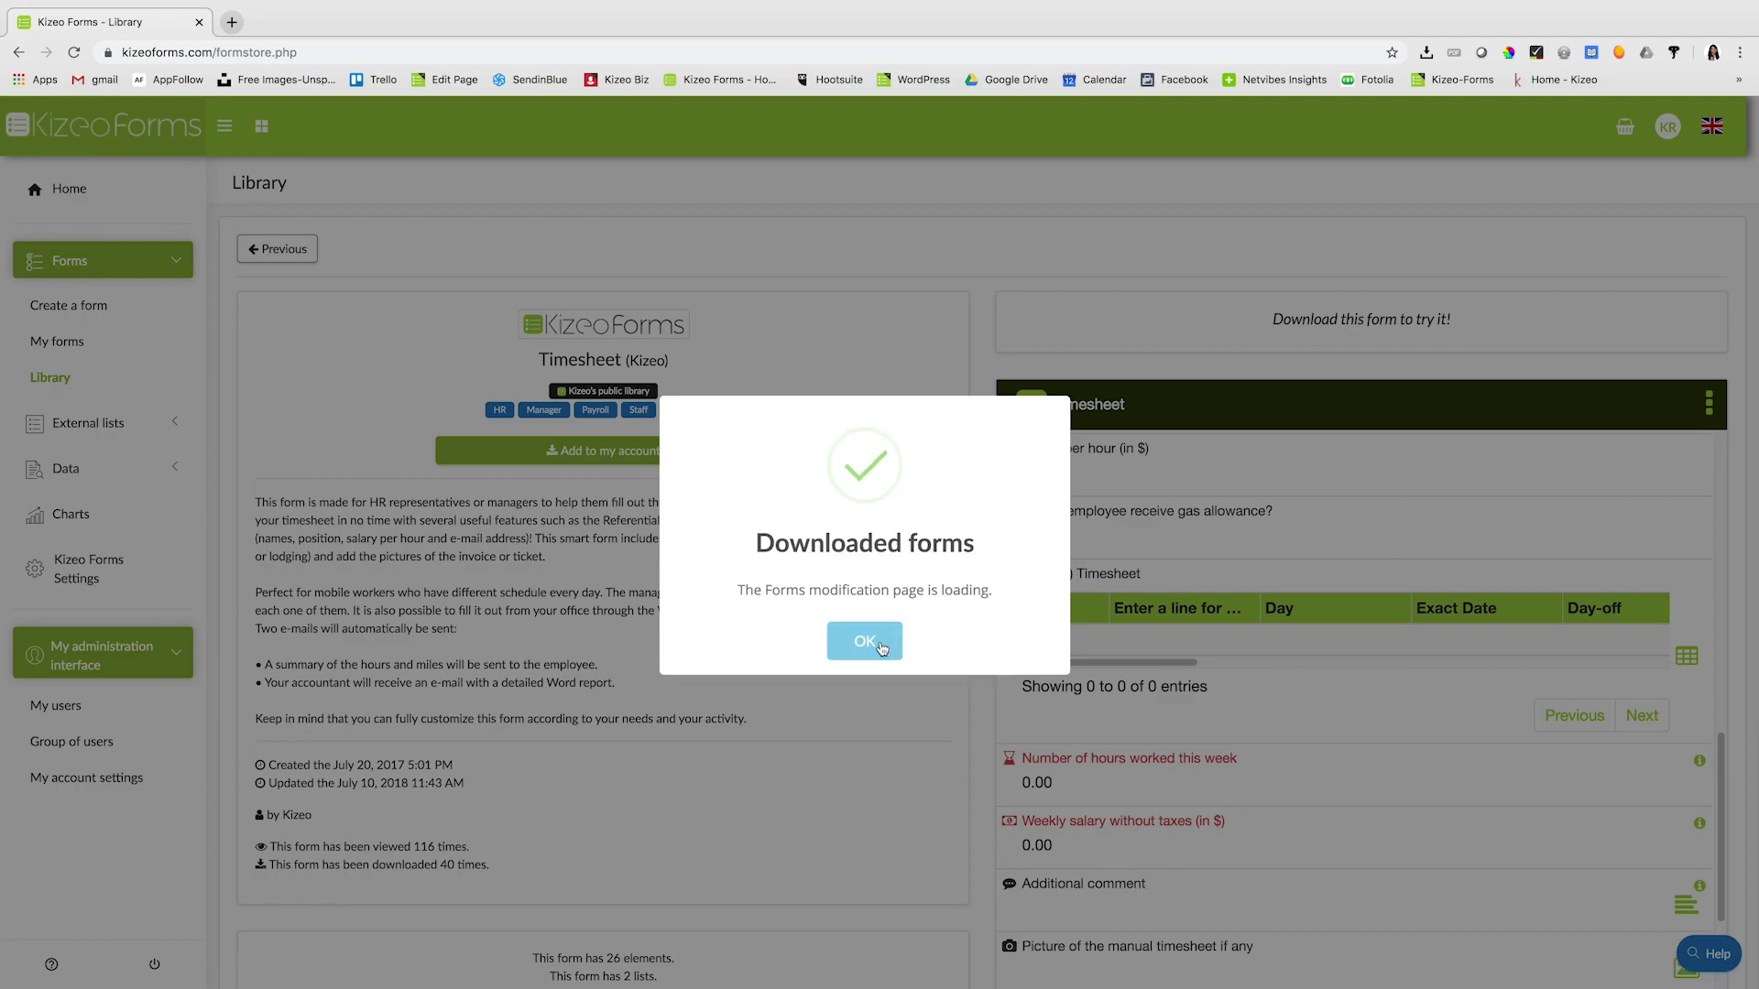
pyautogui.click(882, 648)
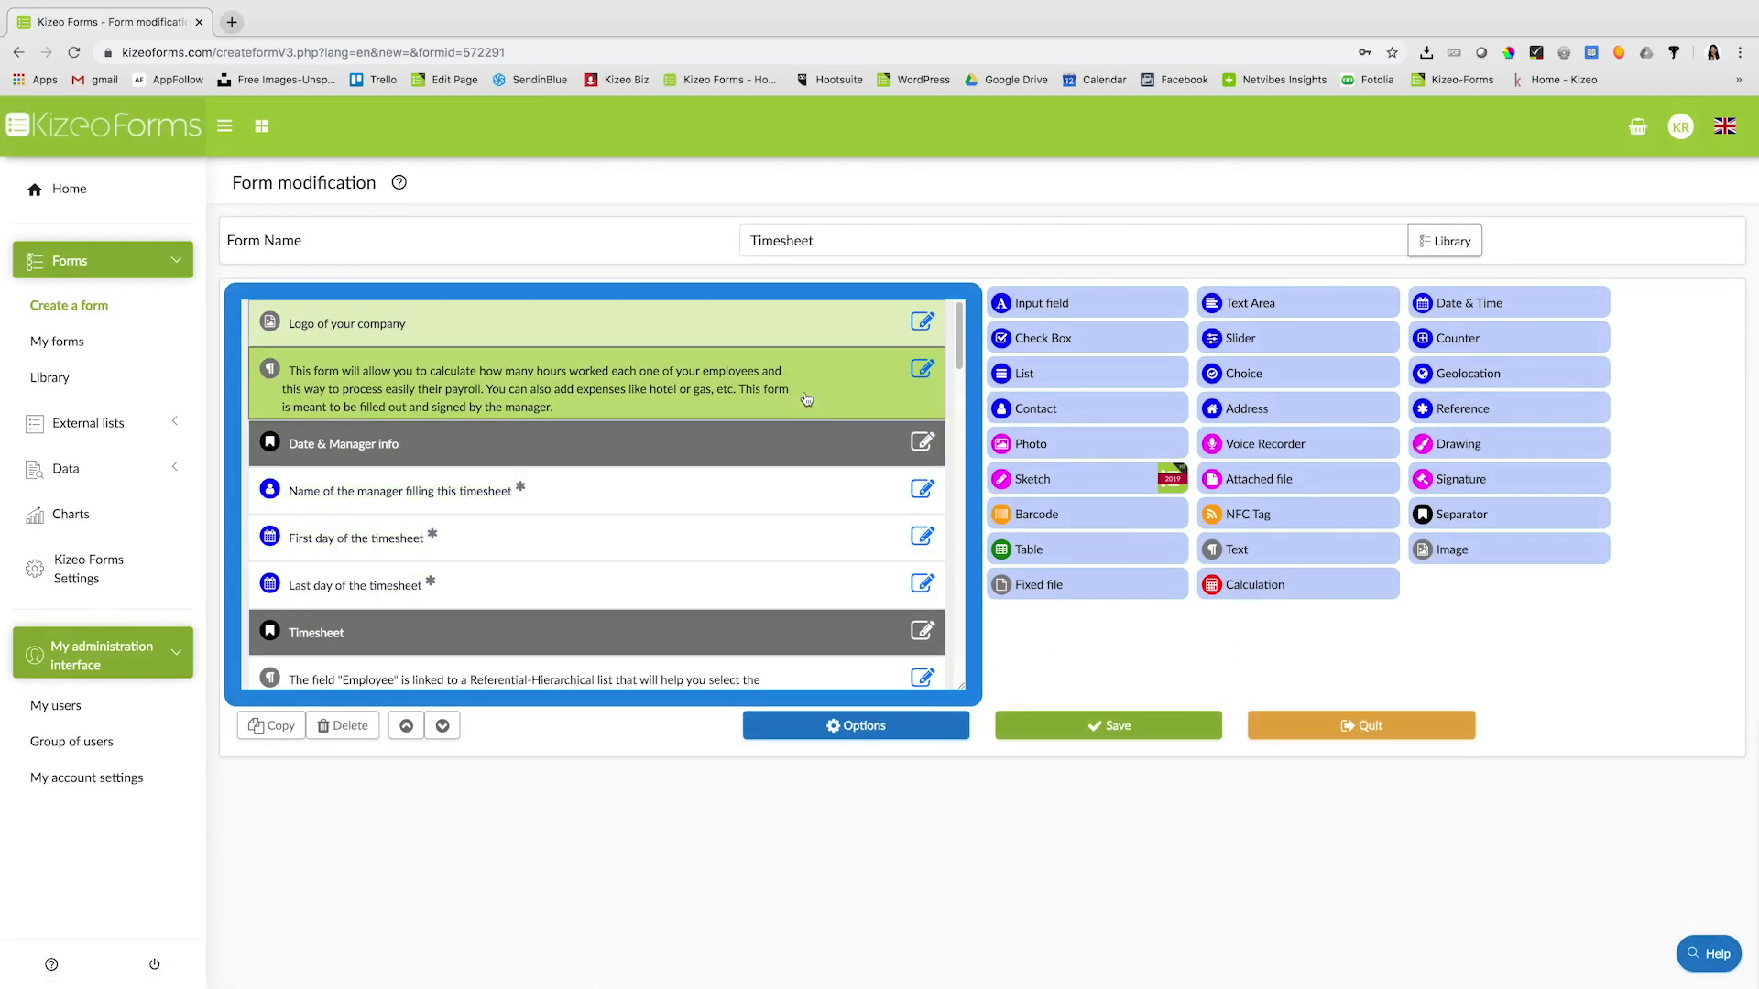
# - Rename the Employee field to 'Employee list'
pyautogui.scroll(-5, 793, 469)
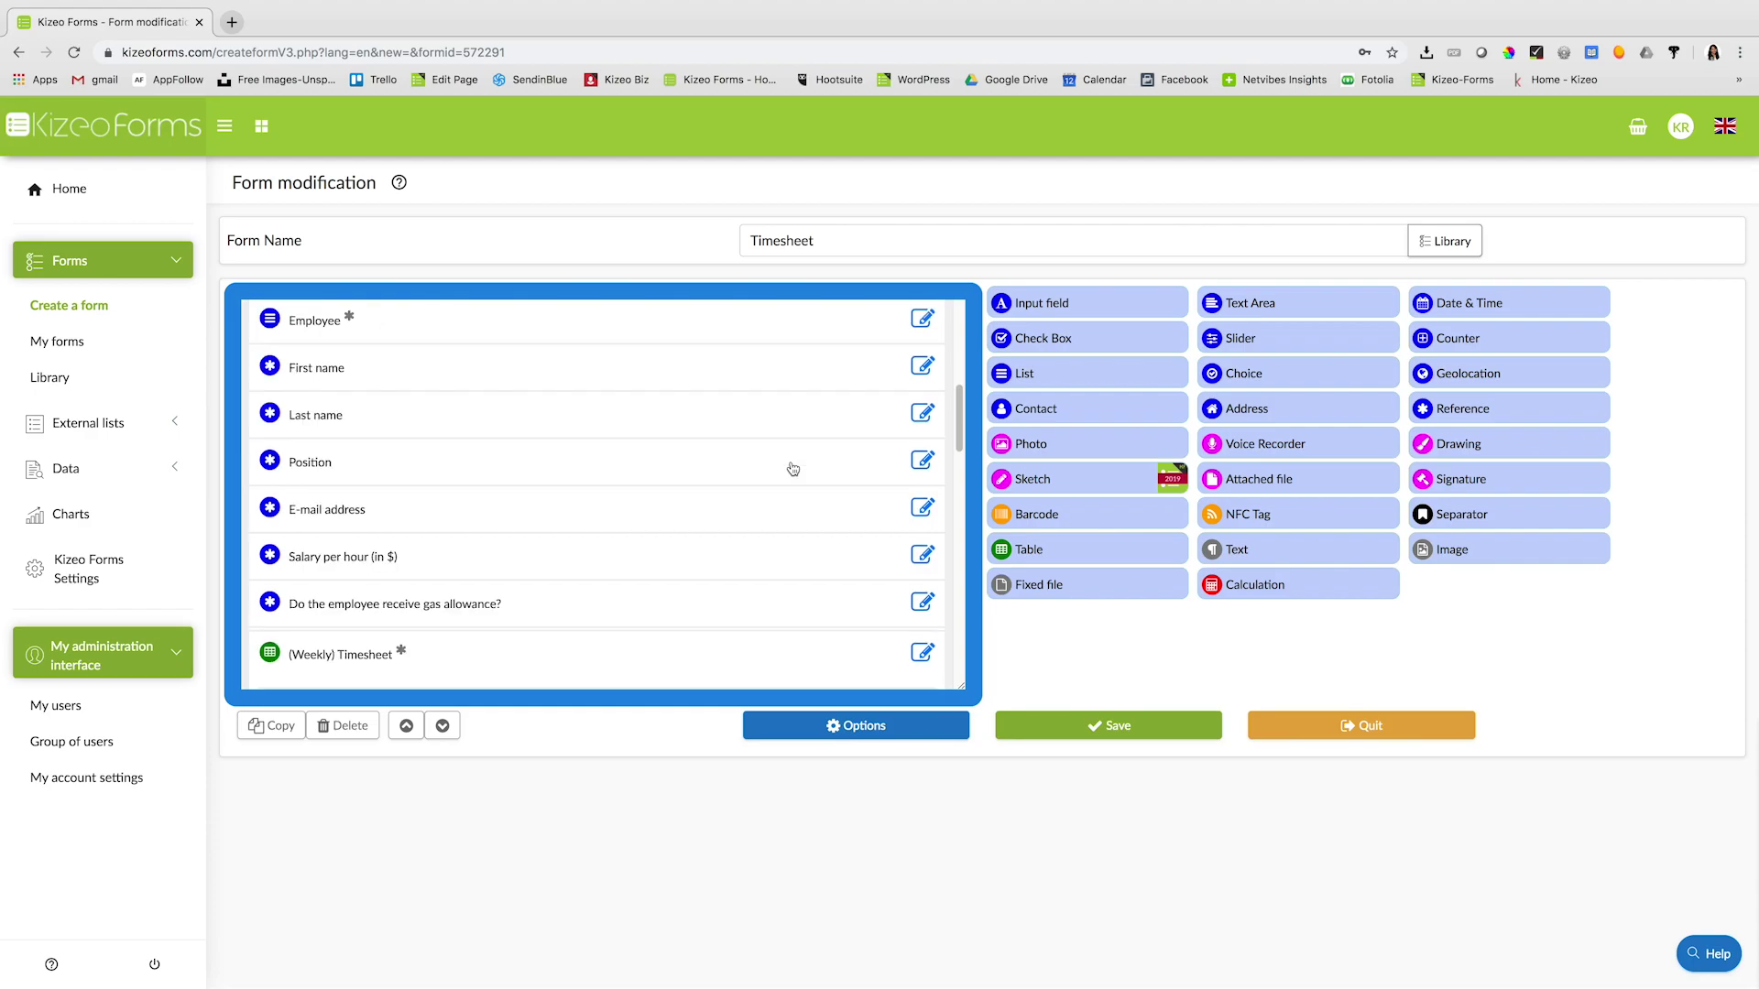
pyautogui.scroll(1, 793, 469)
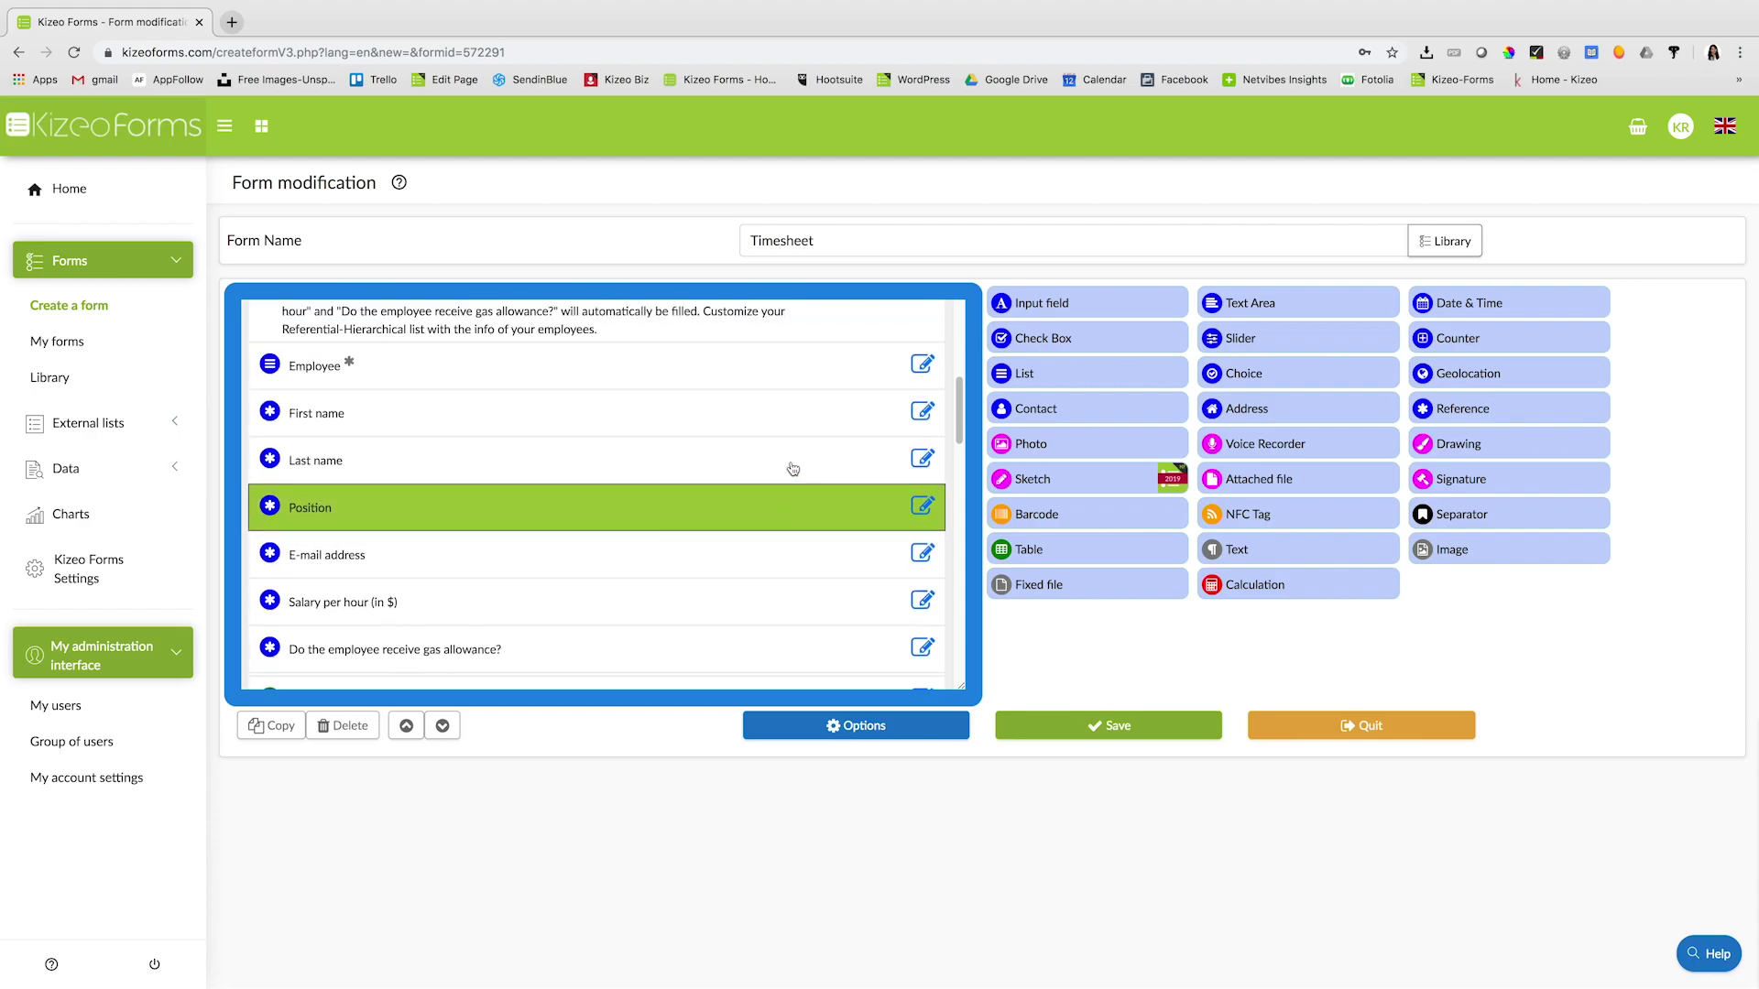
pyautogui.click(925, 365)
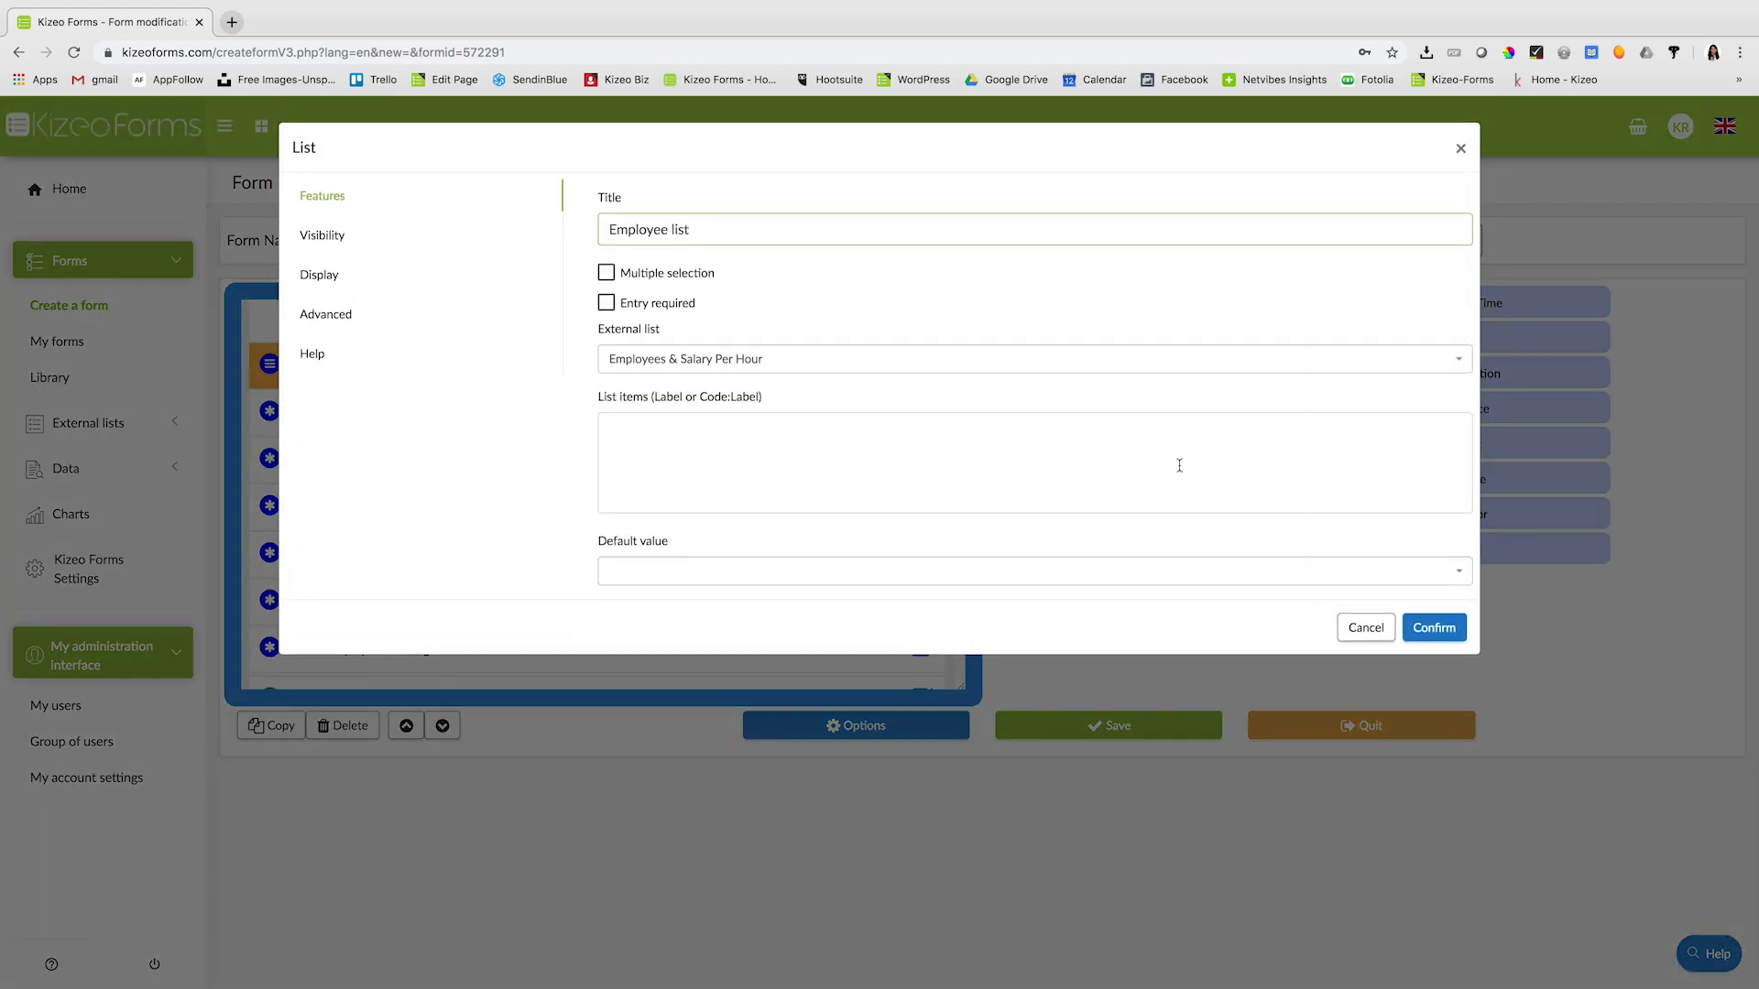
pyautogui.click(1411, 626)
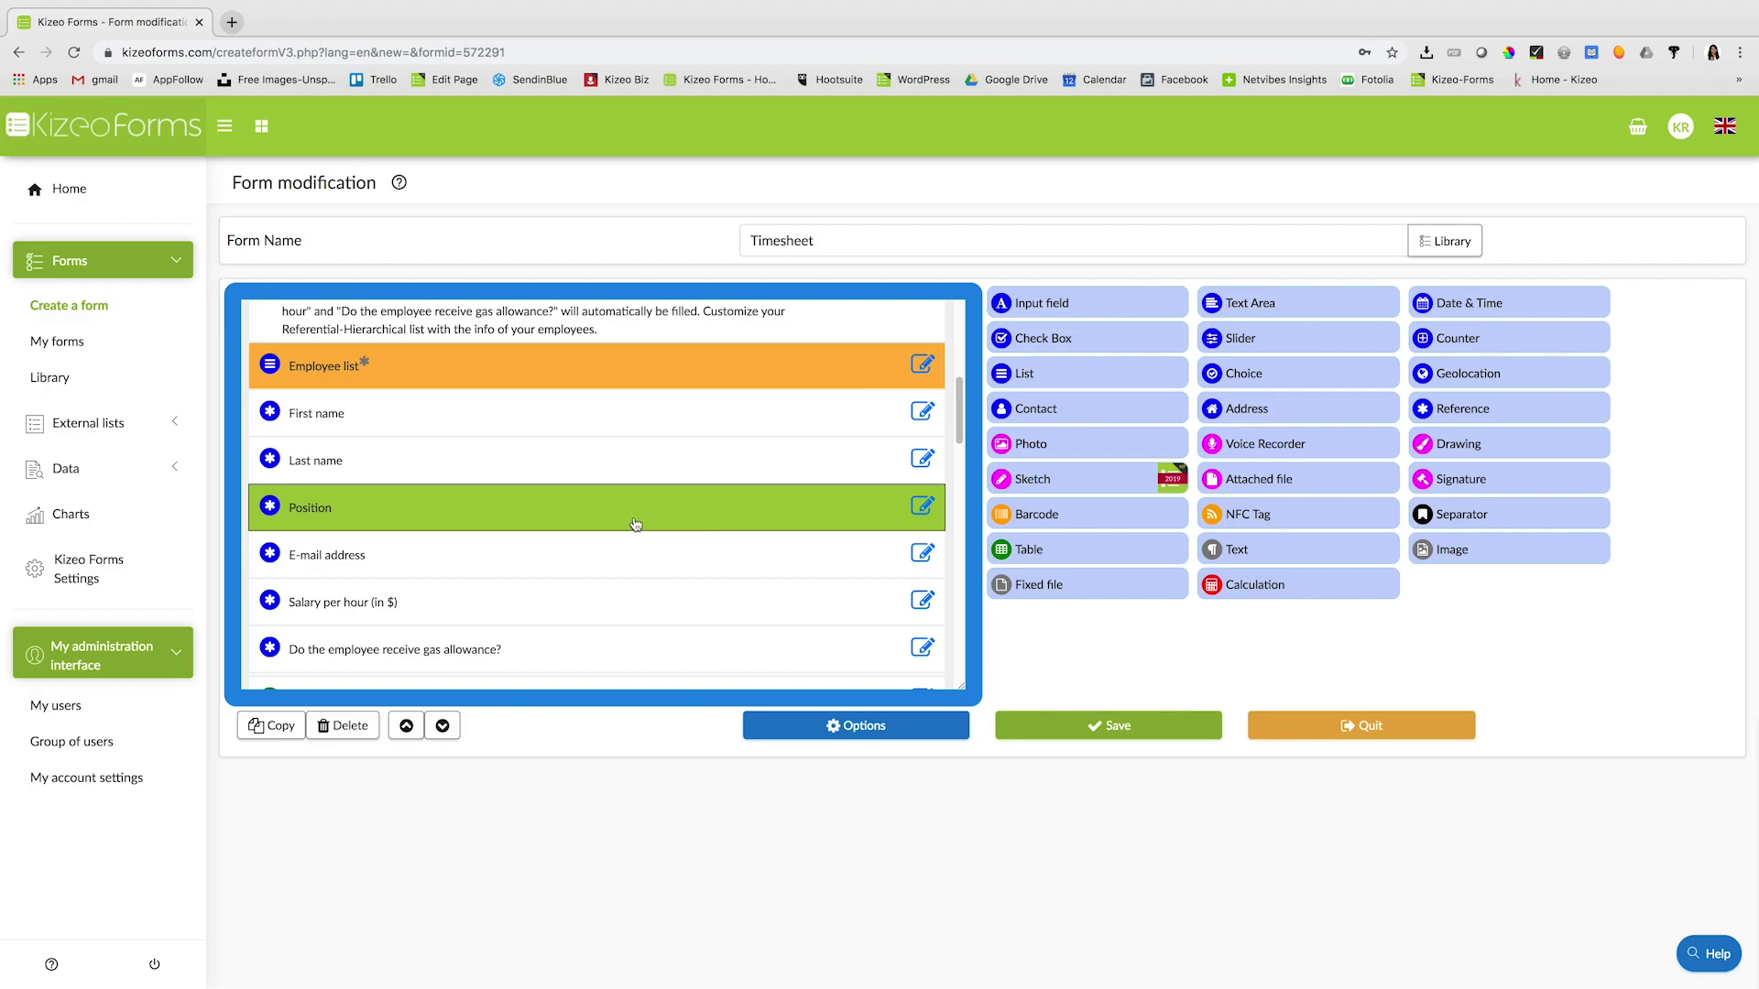
# - Add Photo and Geolocation fields after Confirmation and save the Timesheet form
pyautogui.scroll(-3, 641, 520)
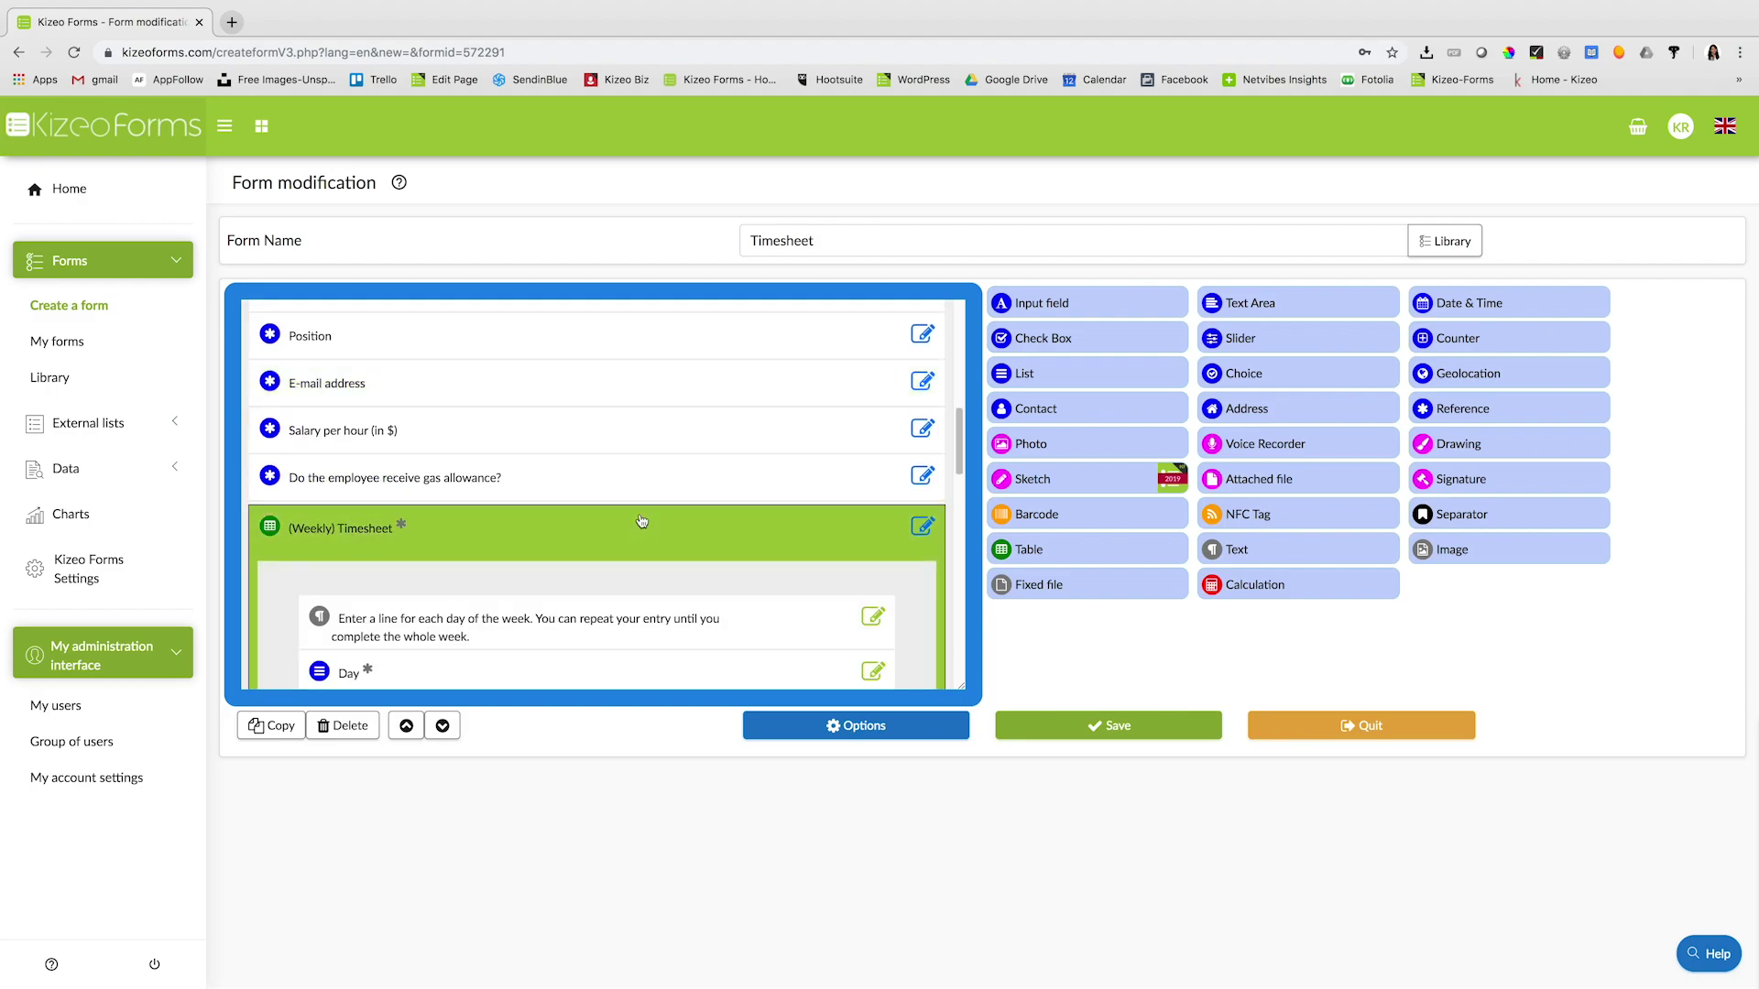
pyautogui.scroll(-5, 642, 521)
pyautogui.scroll(-8, 646, 520)
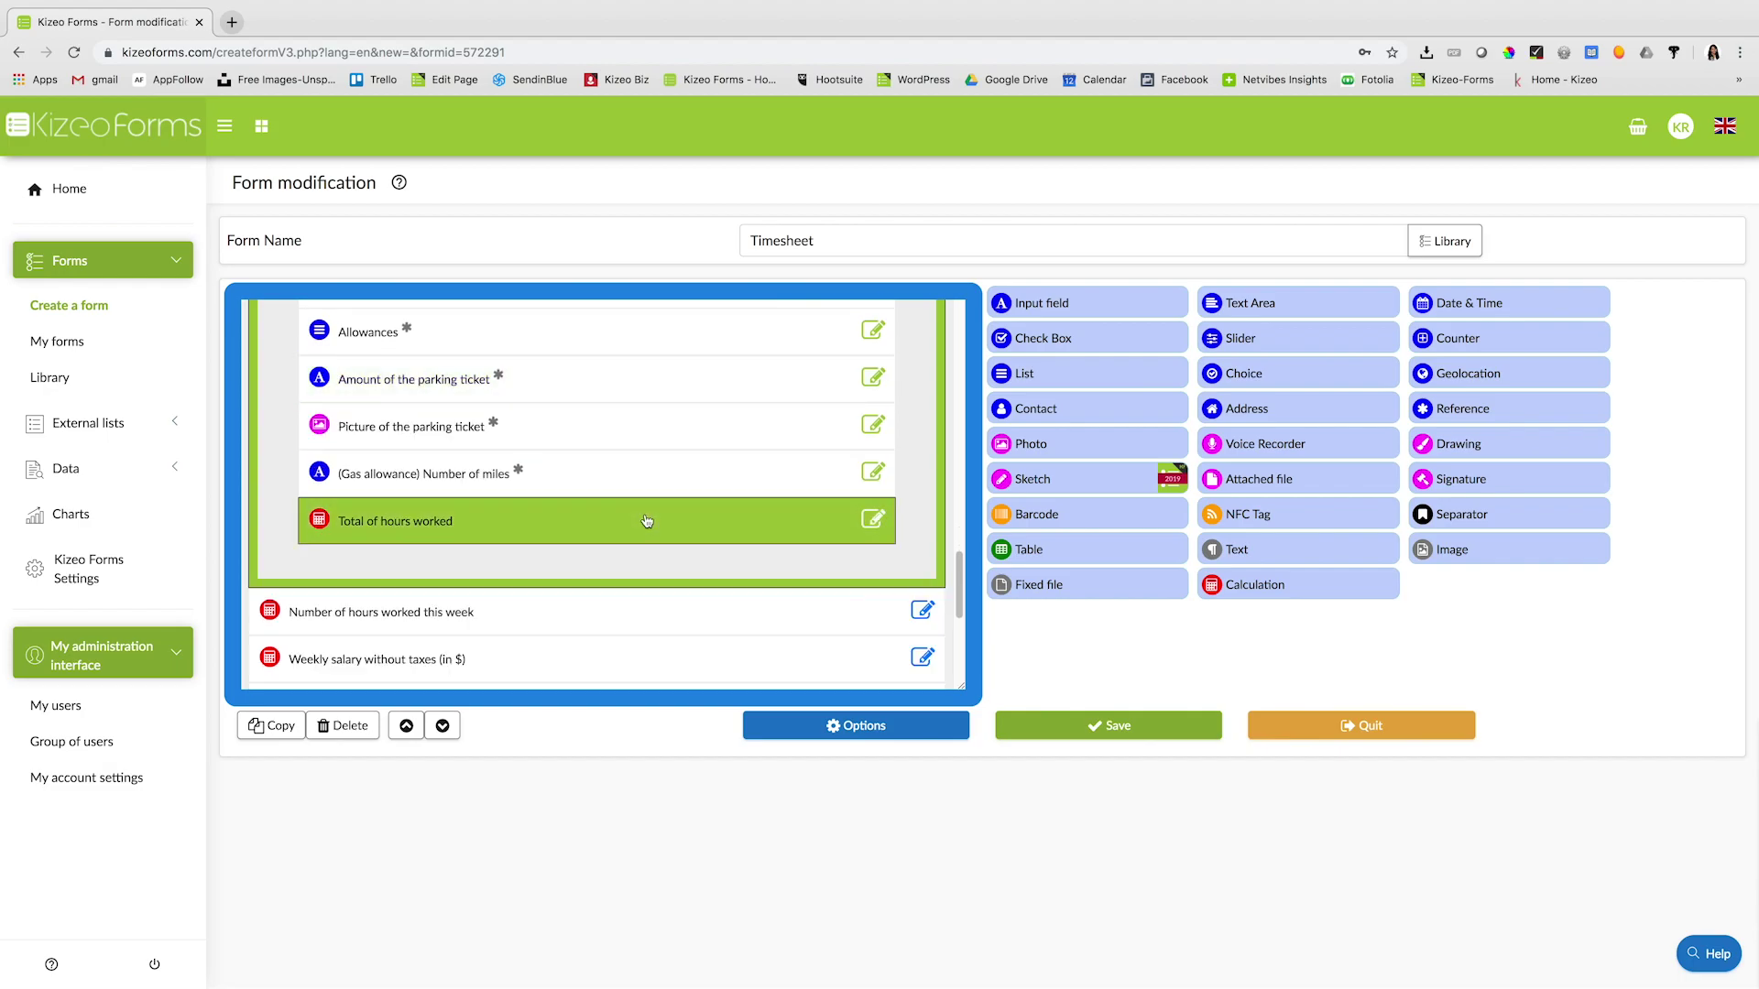
pyautogui.scroll(-5, 648, 520)
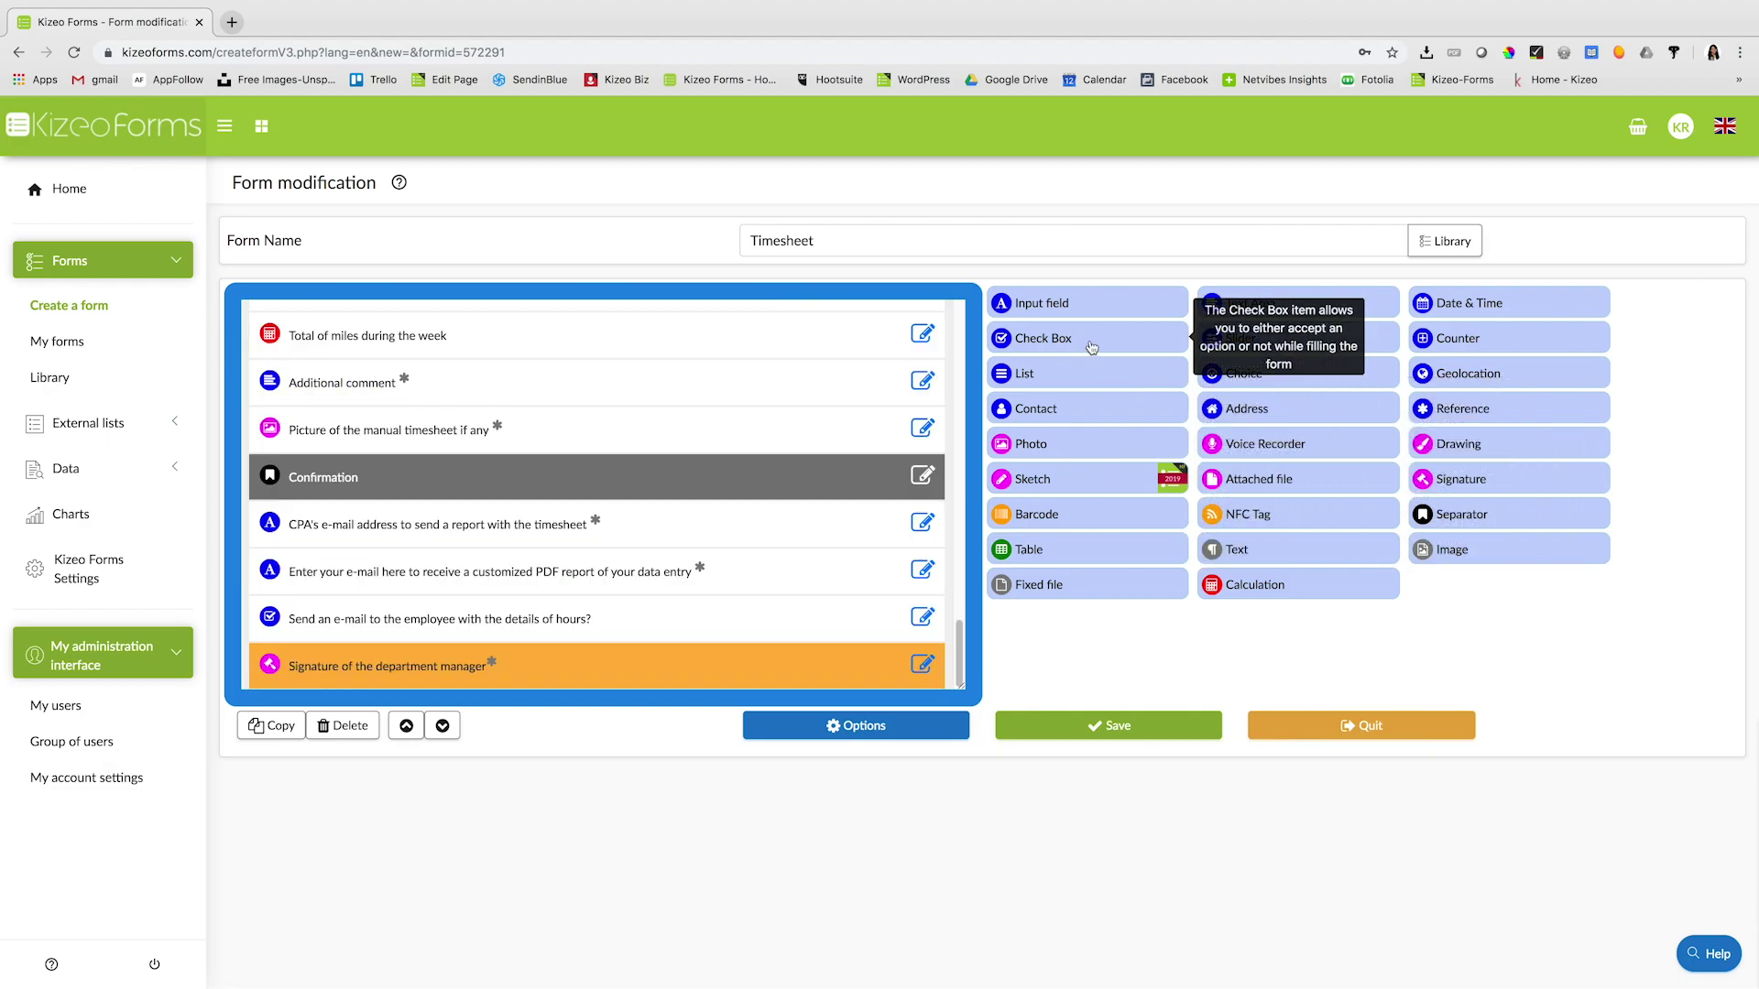
pyautogui.moveTo(1106, 451); pyautogui.dragTo(464, 513)
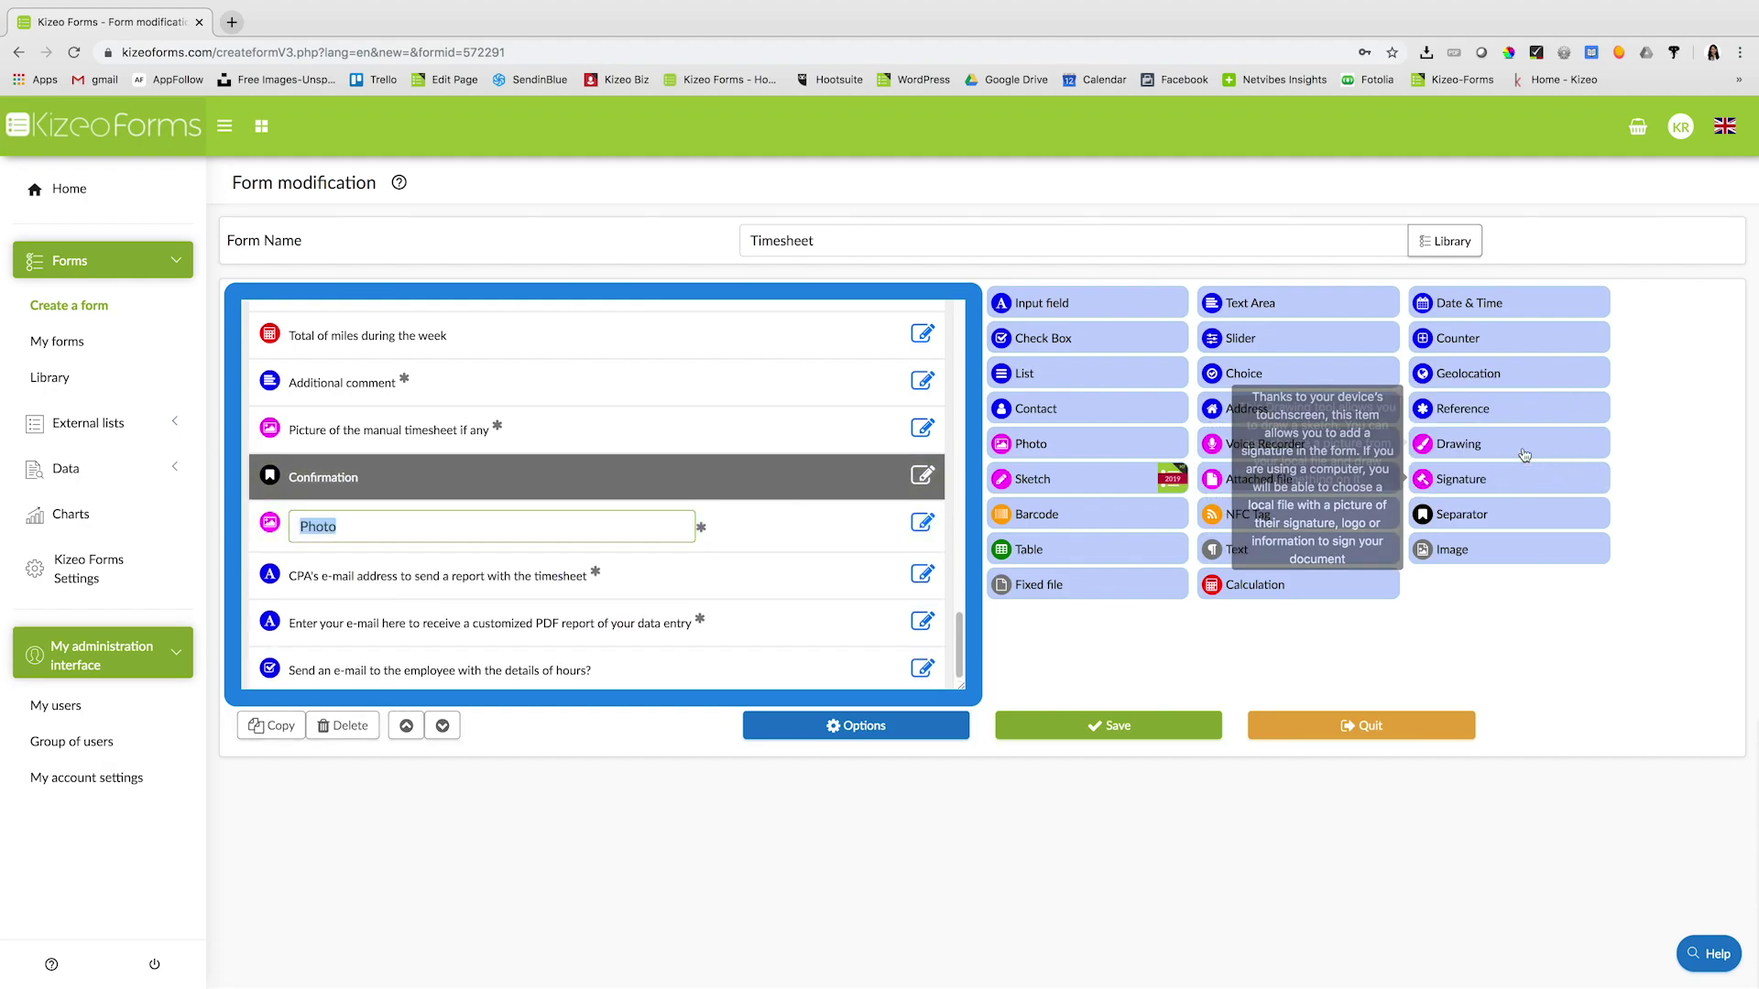
pyautogui.moveTo(1468, 373); pyautogui.dragTo(795, 555)
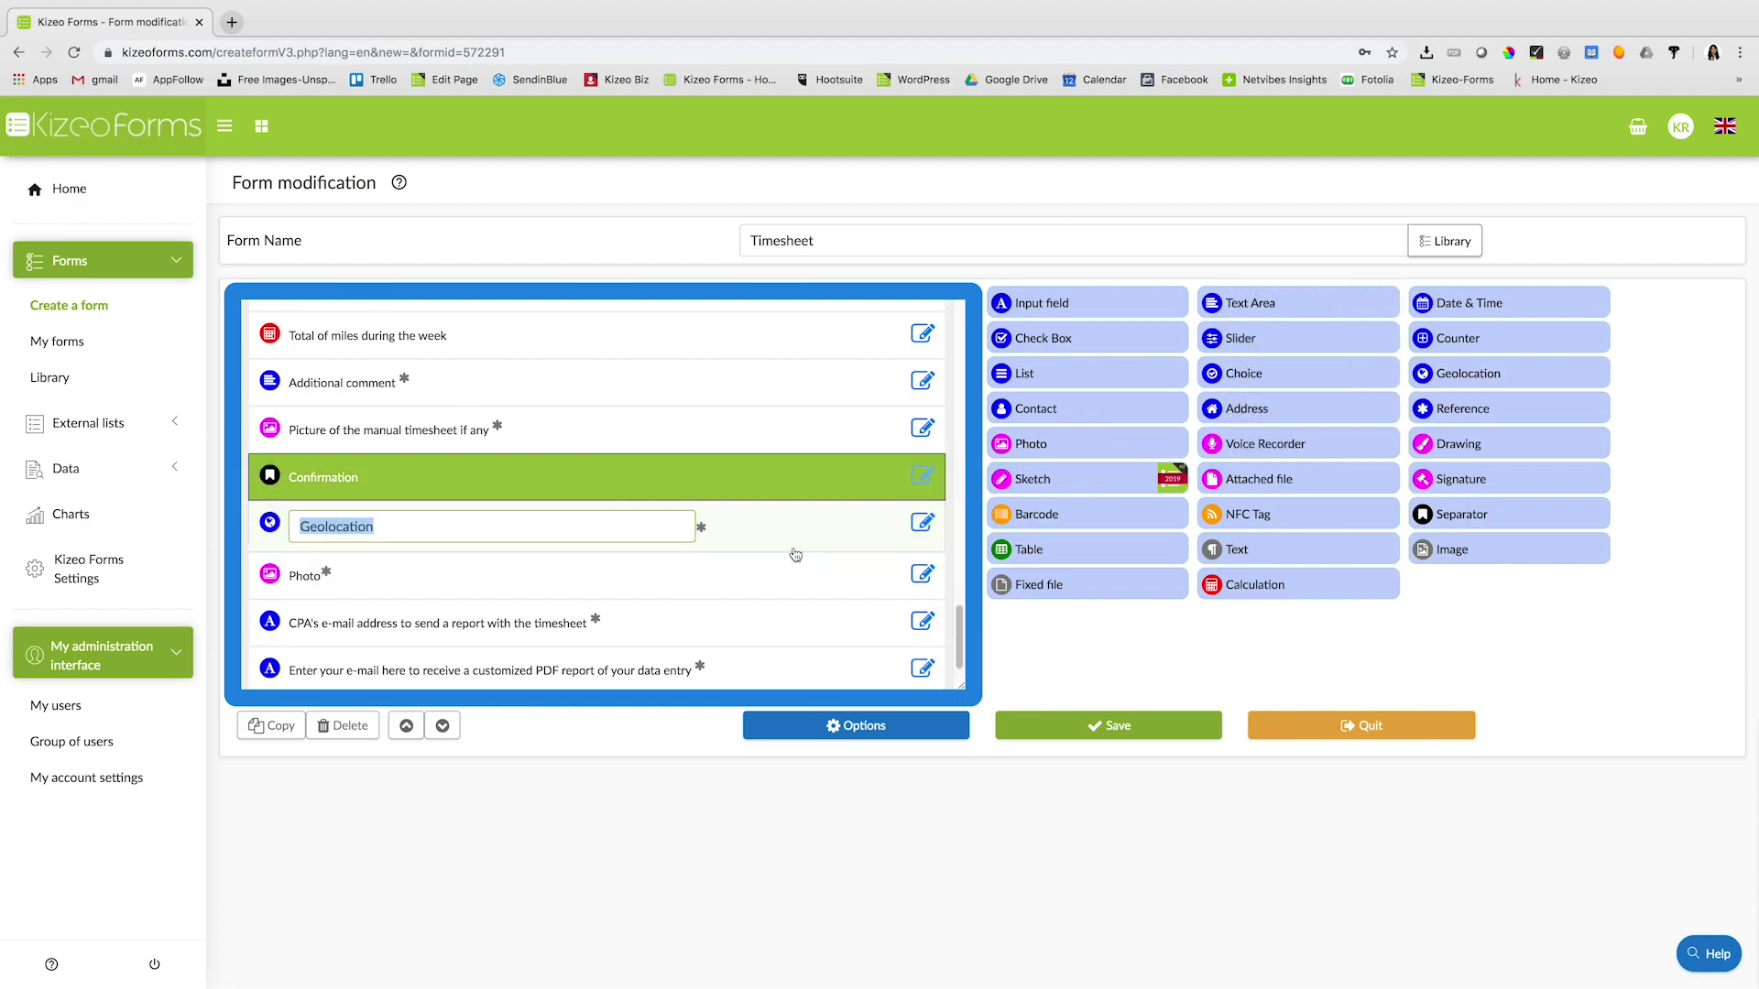
pyautogui.click(1070, 732)
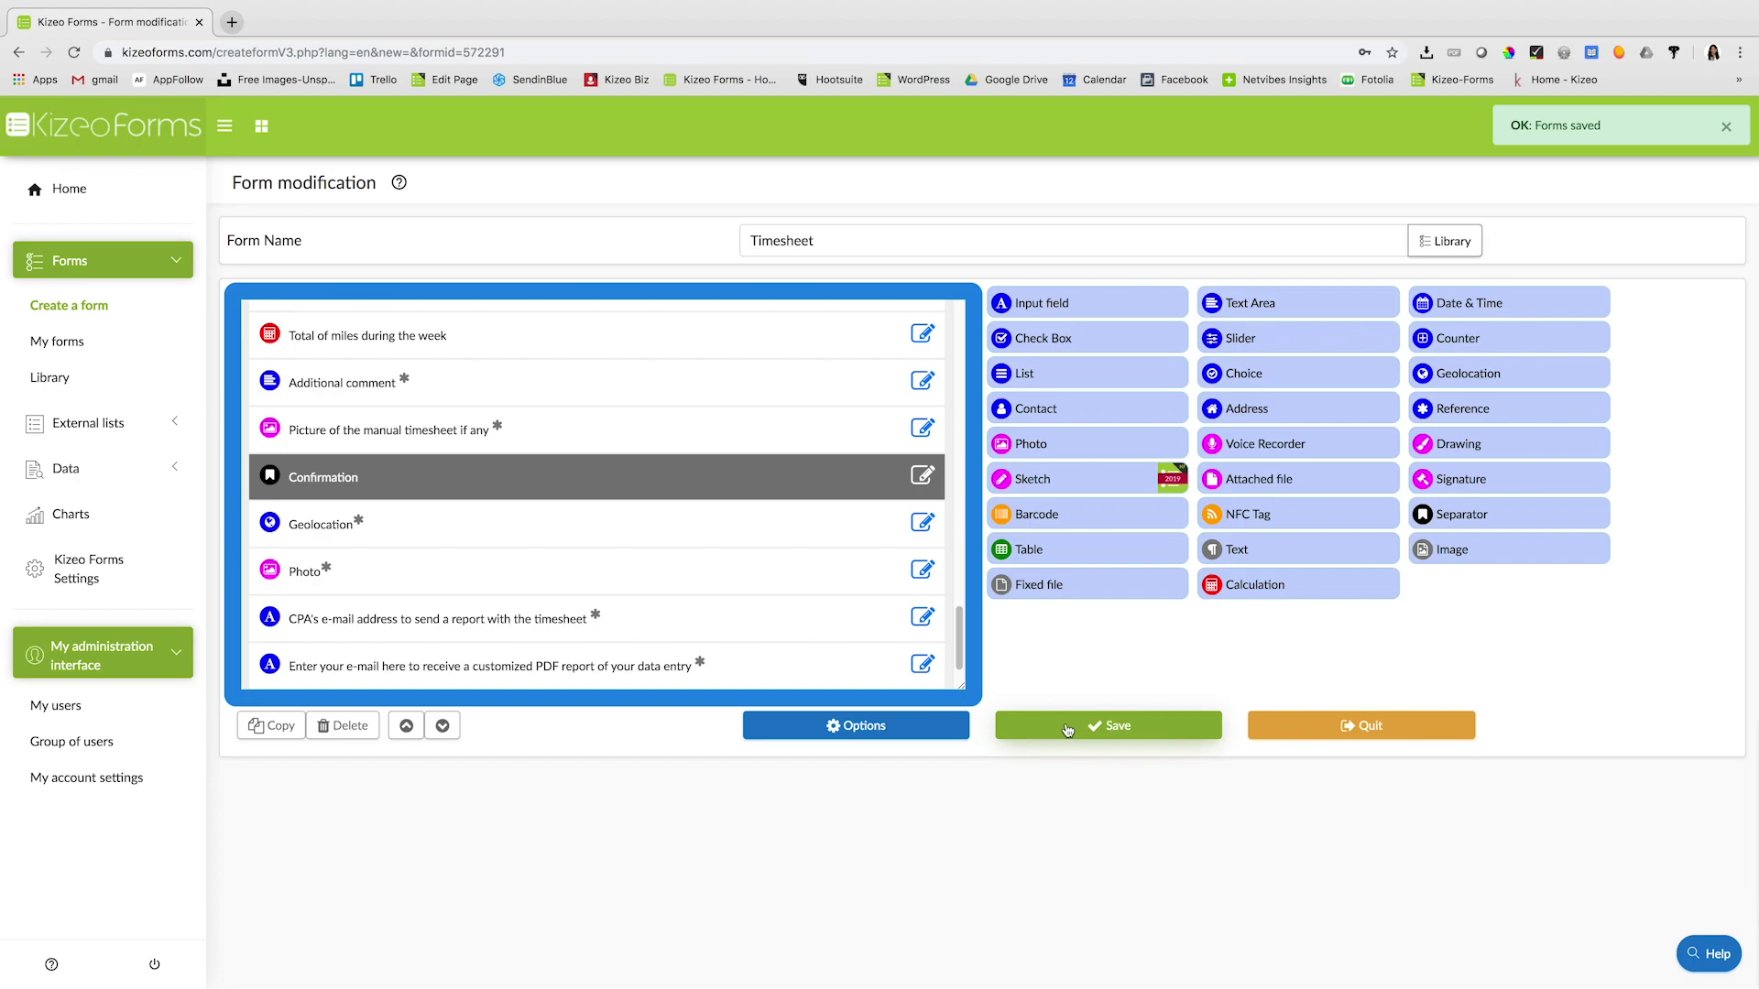
# - Filter My forms by 'timeshe' and select the Timesheet form's name
pyautogui.click(56, 342)
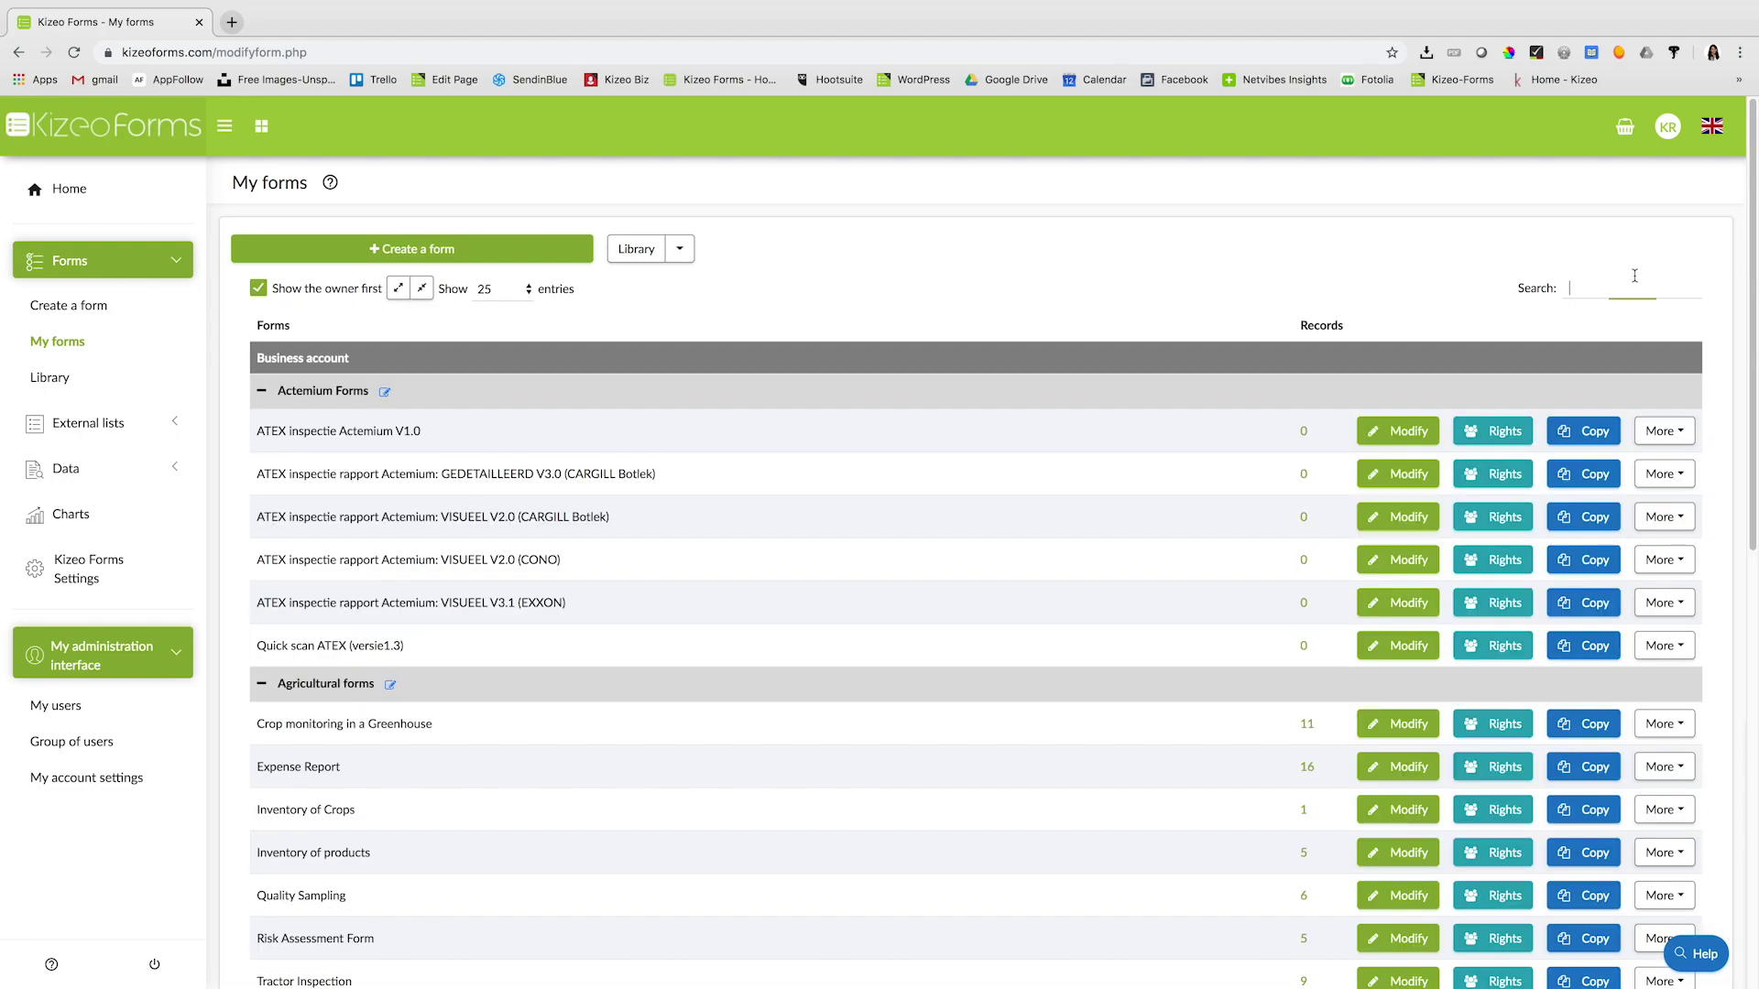
pyautogui.write('timeshe')
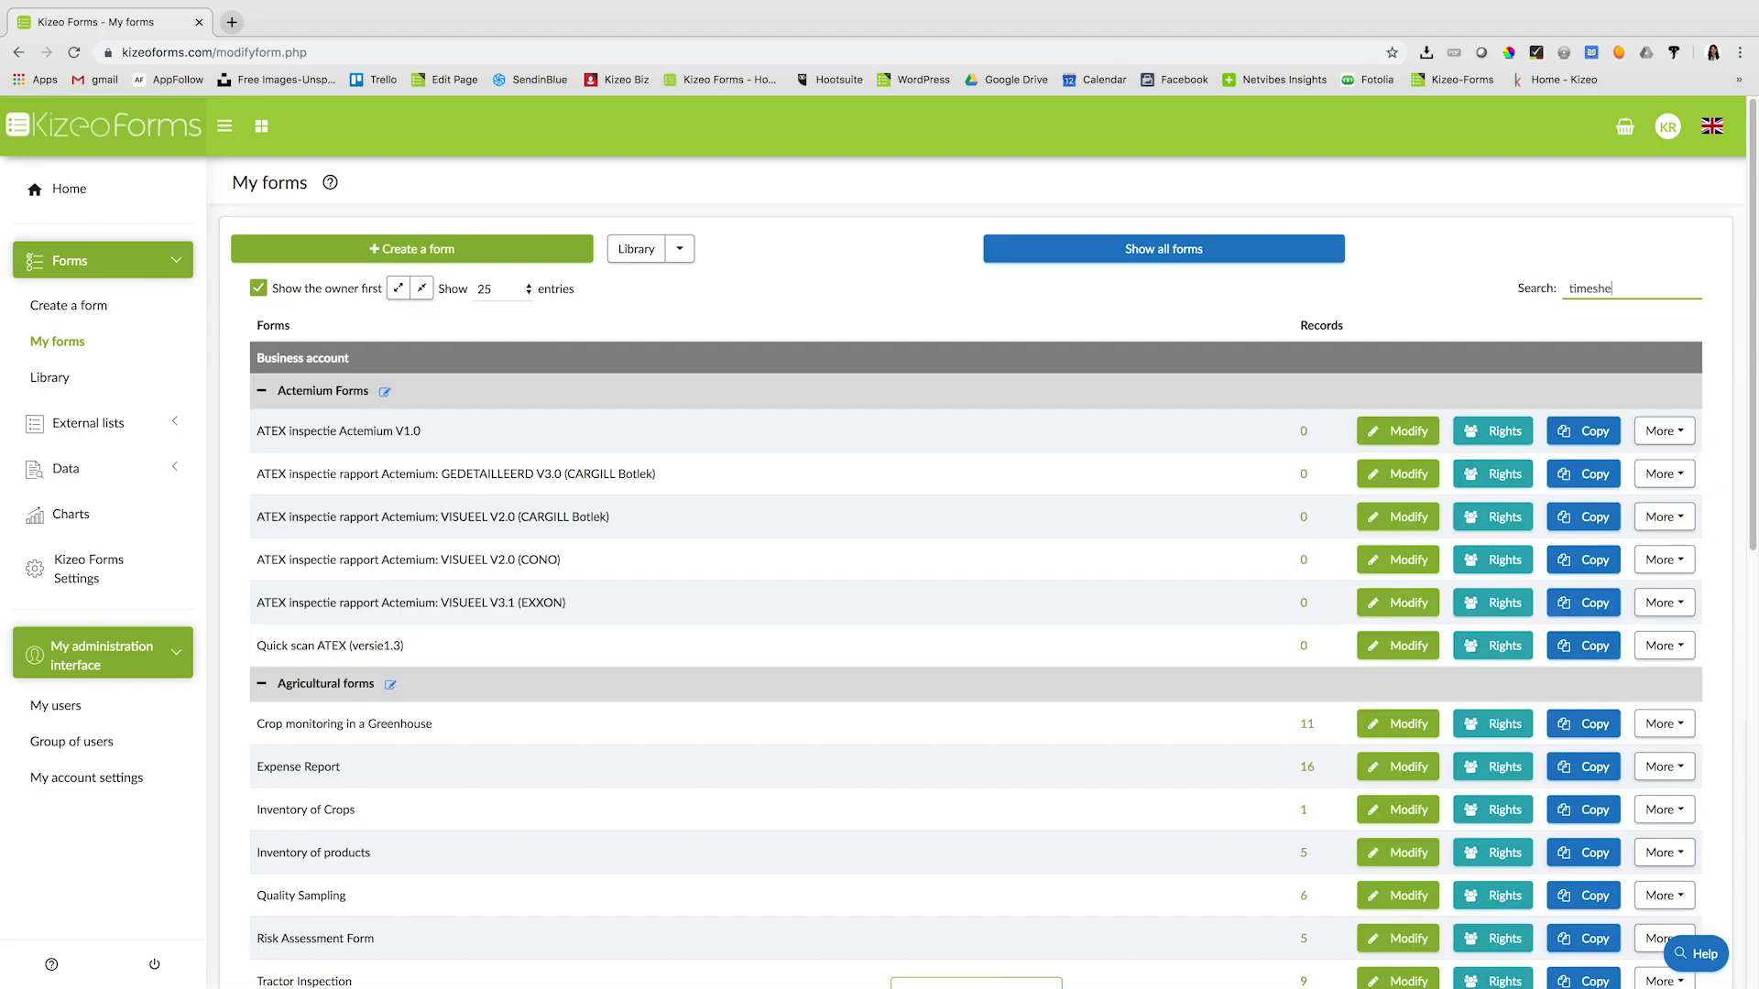
pyautogui.moveTo(313, 431); pyautogui.dragTo(255, 436)
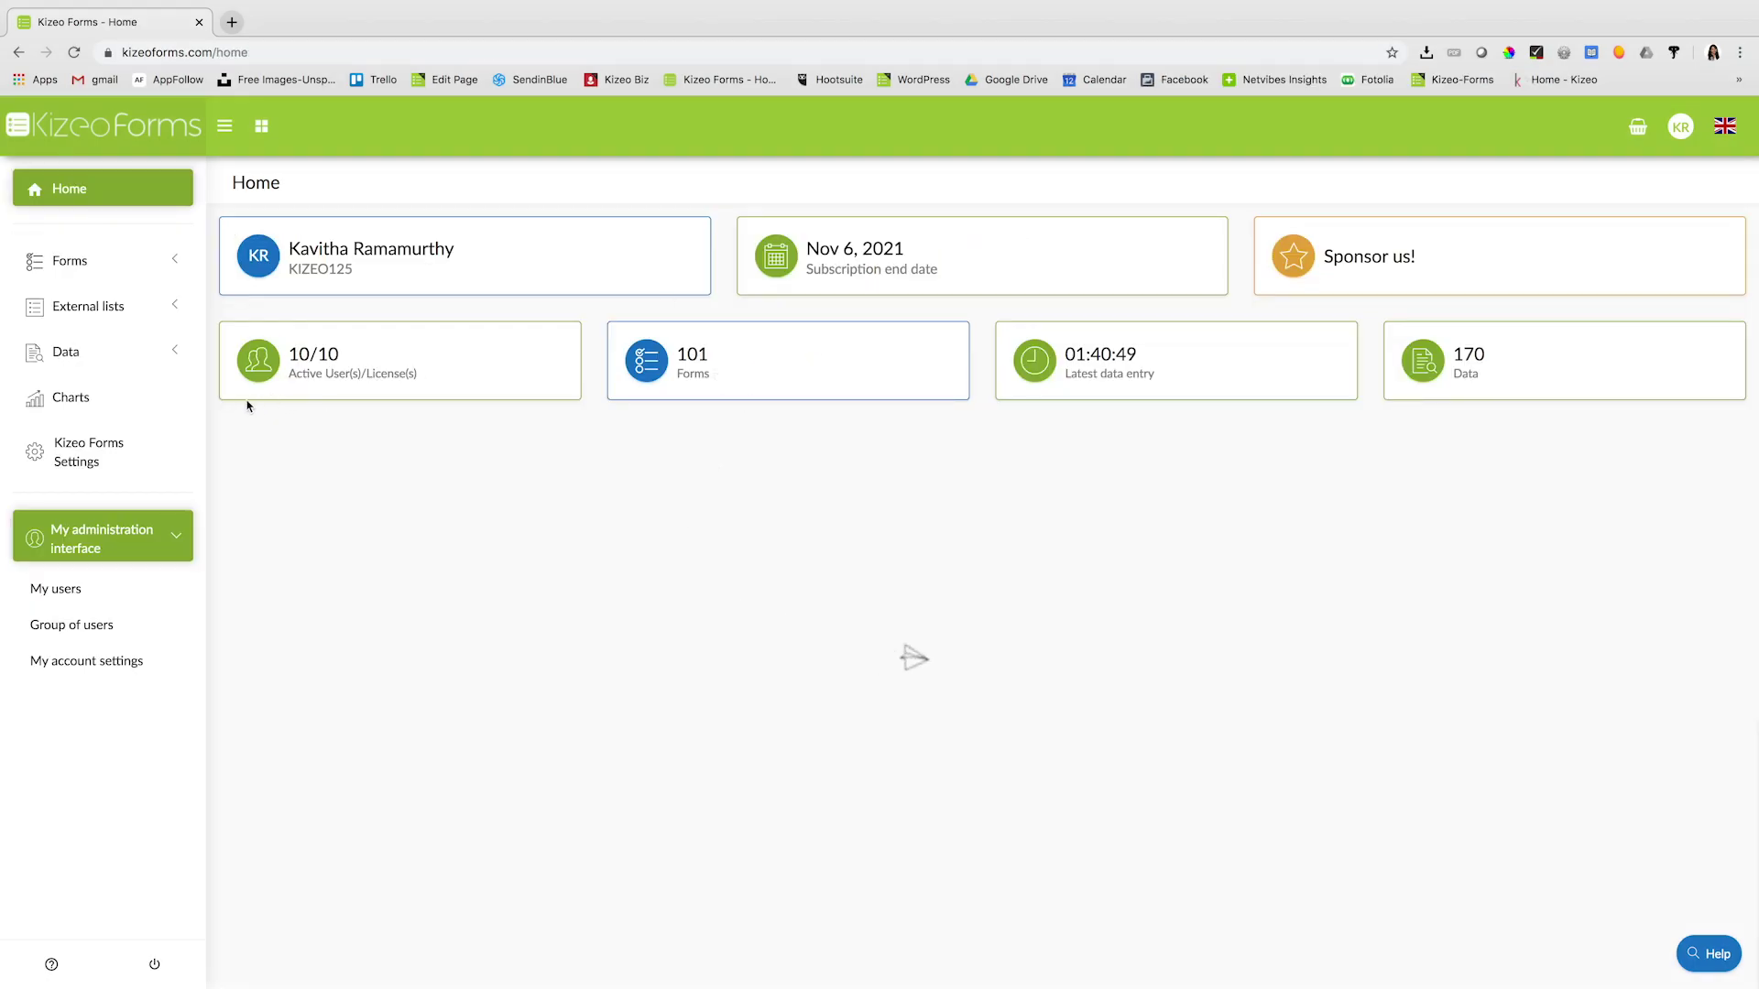
# - Open the Data History page and select Test Form by searching 'test'
pyautogui.click(117, 366)
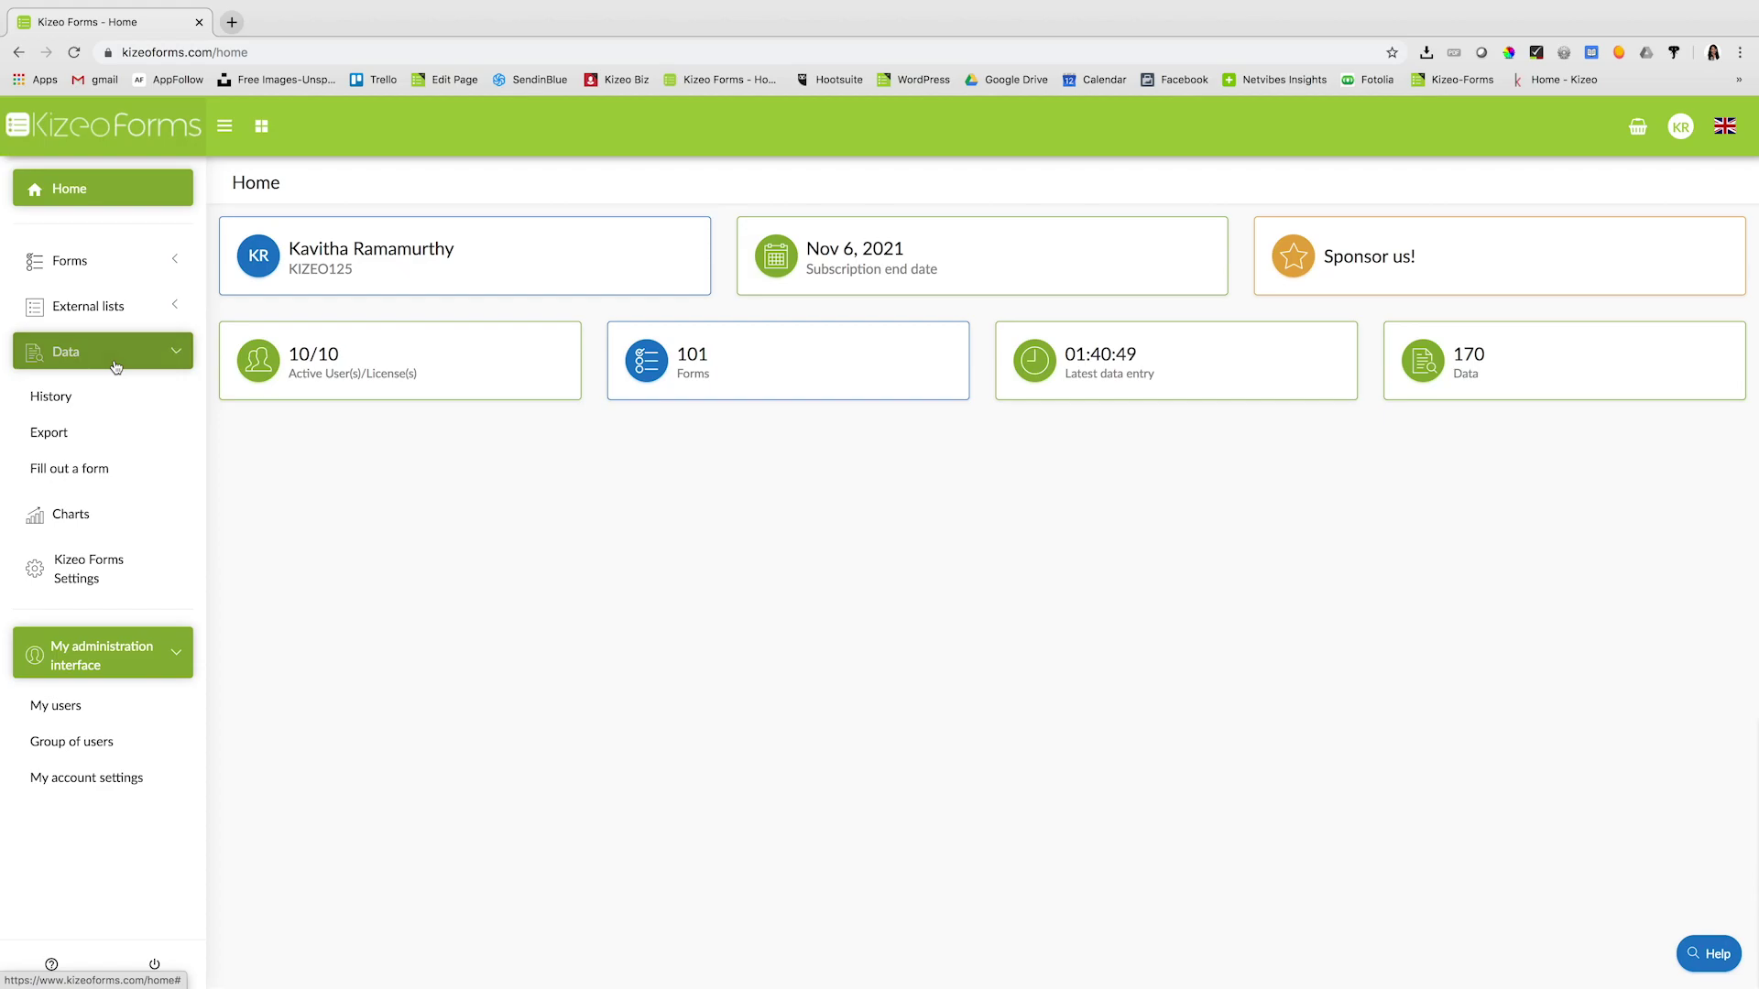
pyautogui.click(76, 401)
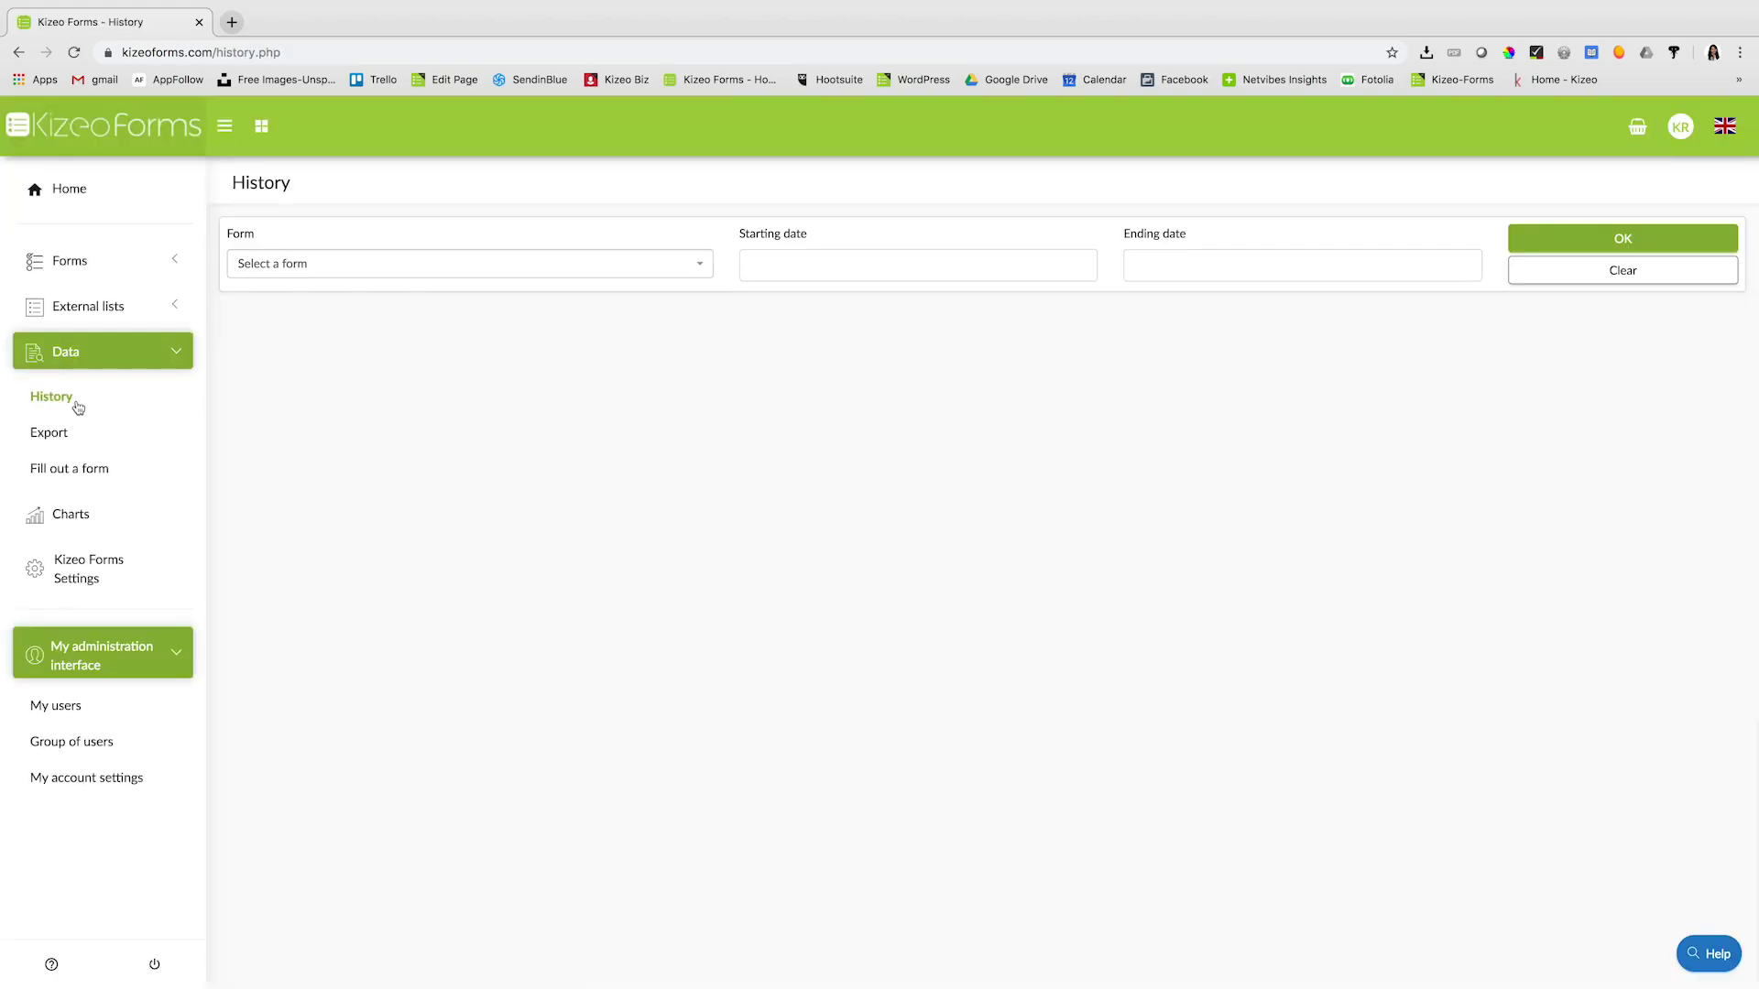
pyautogui.click(414, 273)
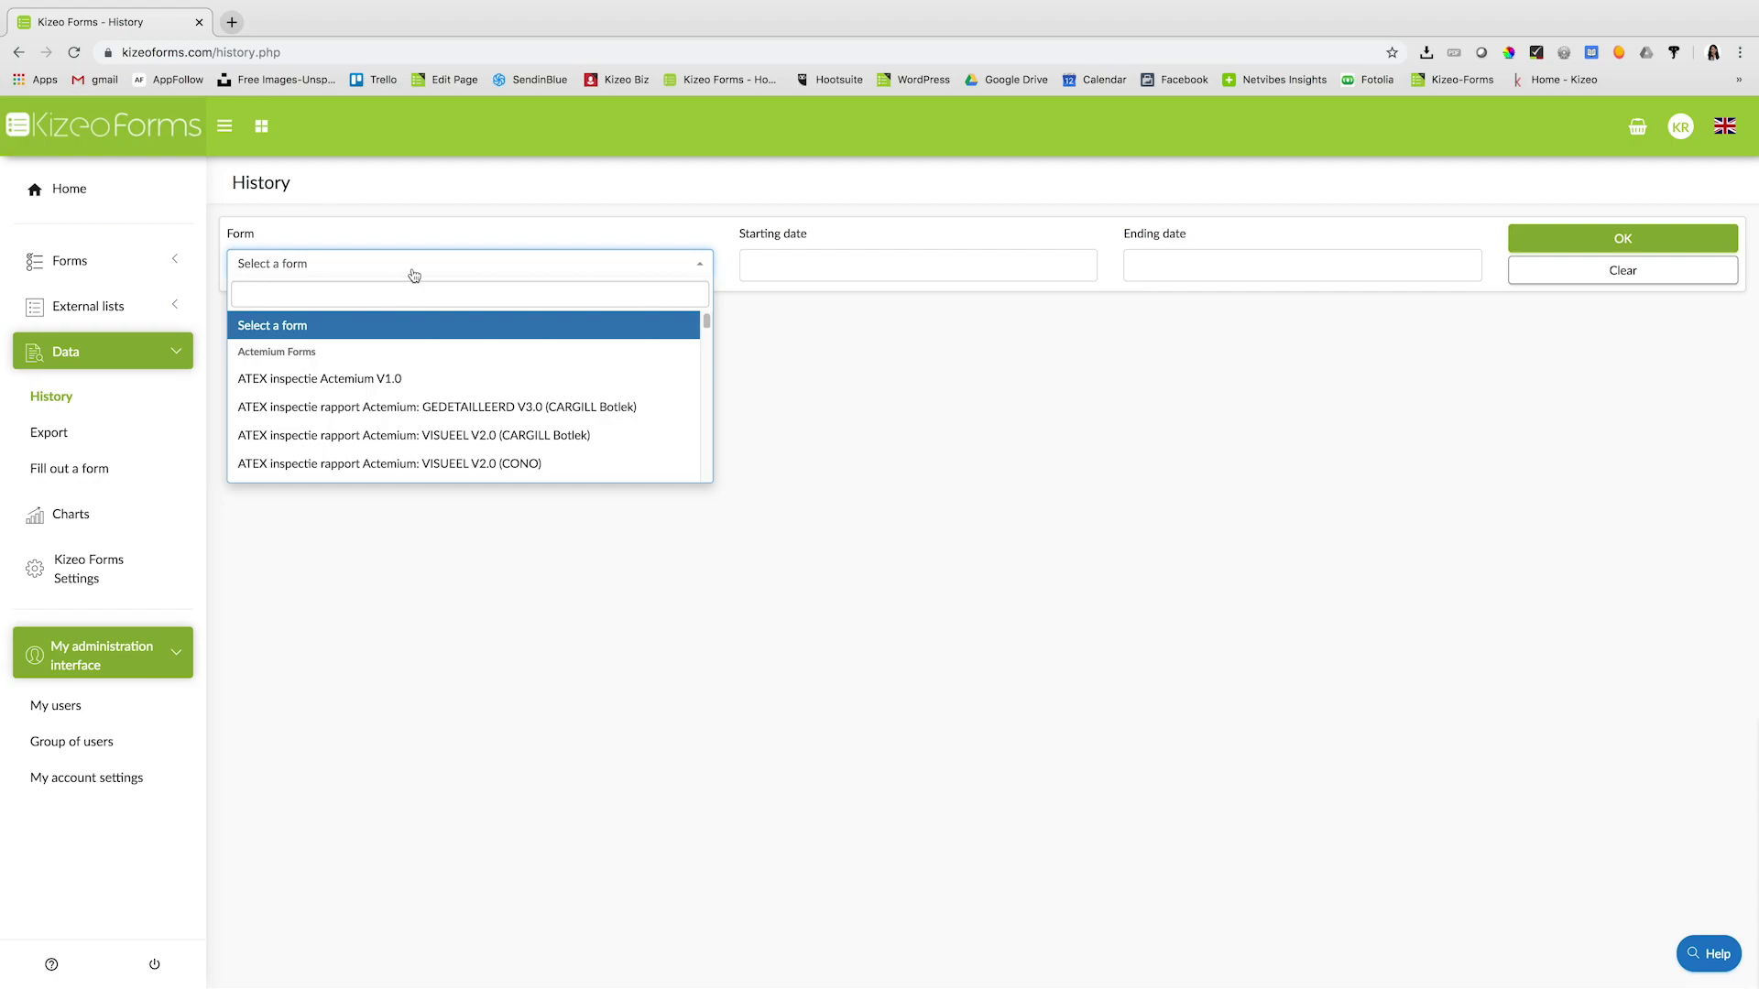
pyautogui.write('test')
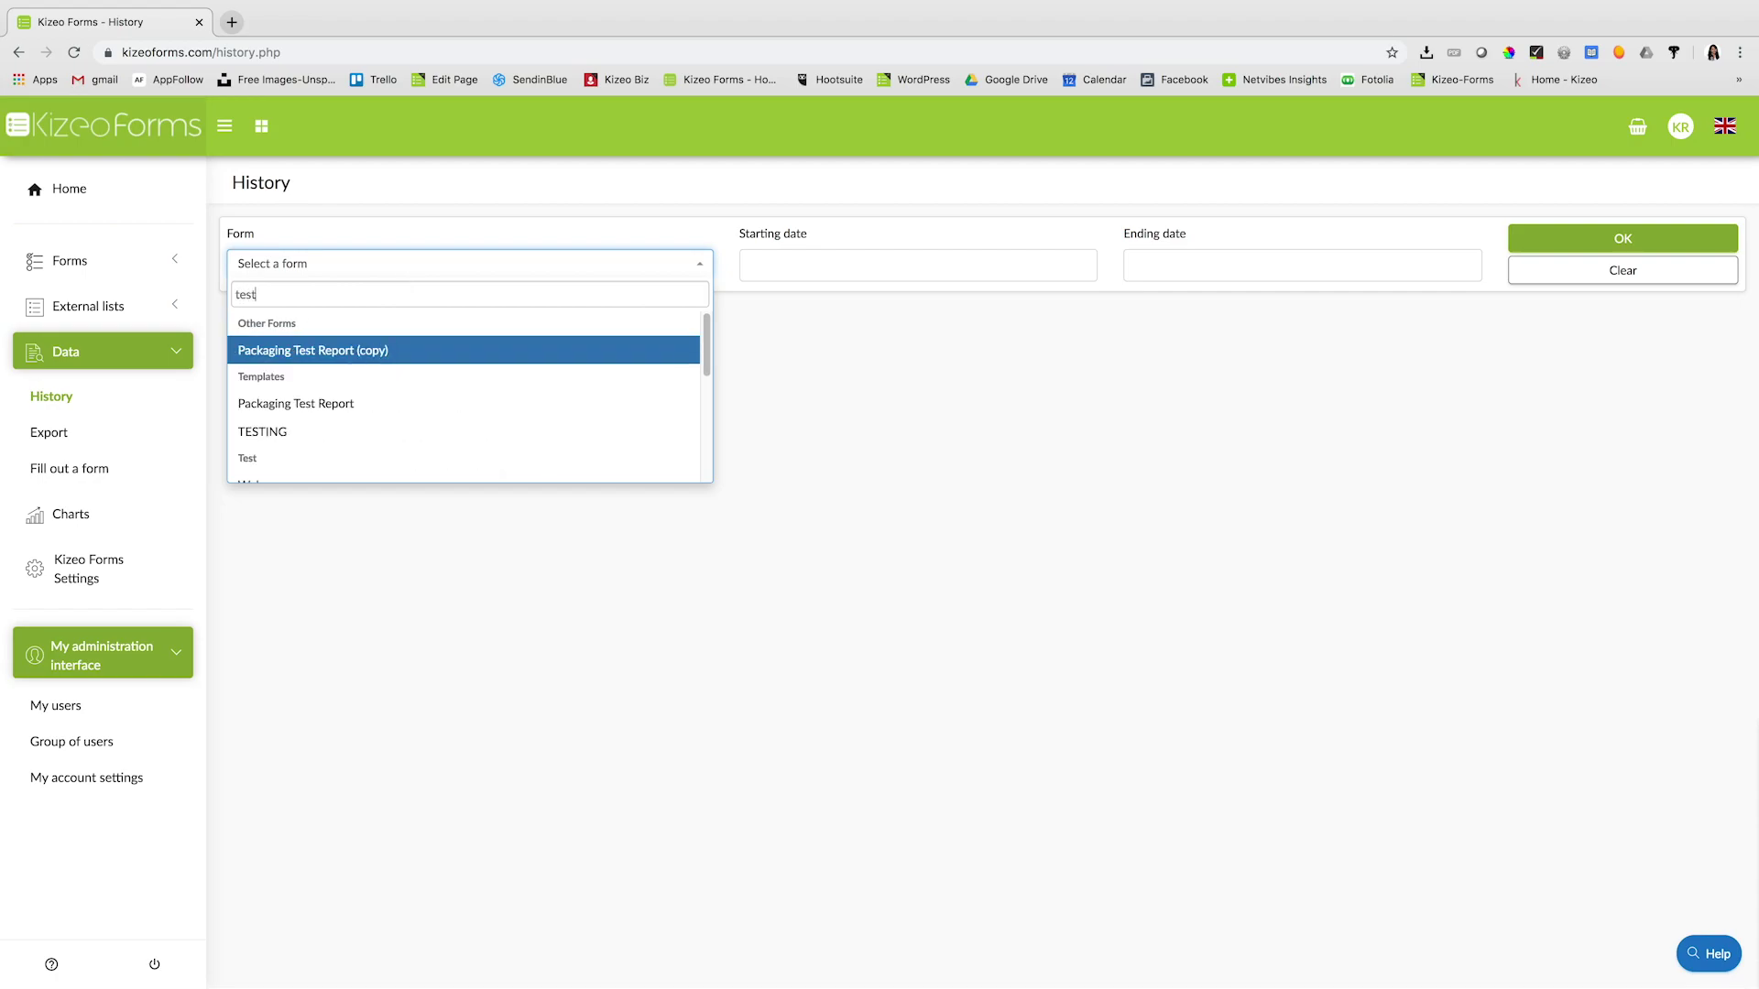
pyautogui.scroll(-5, 357, 452)
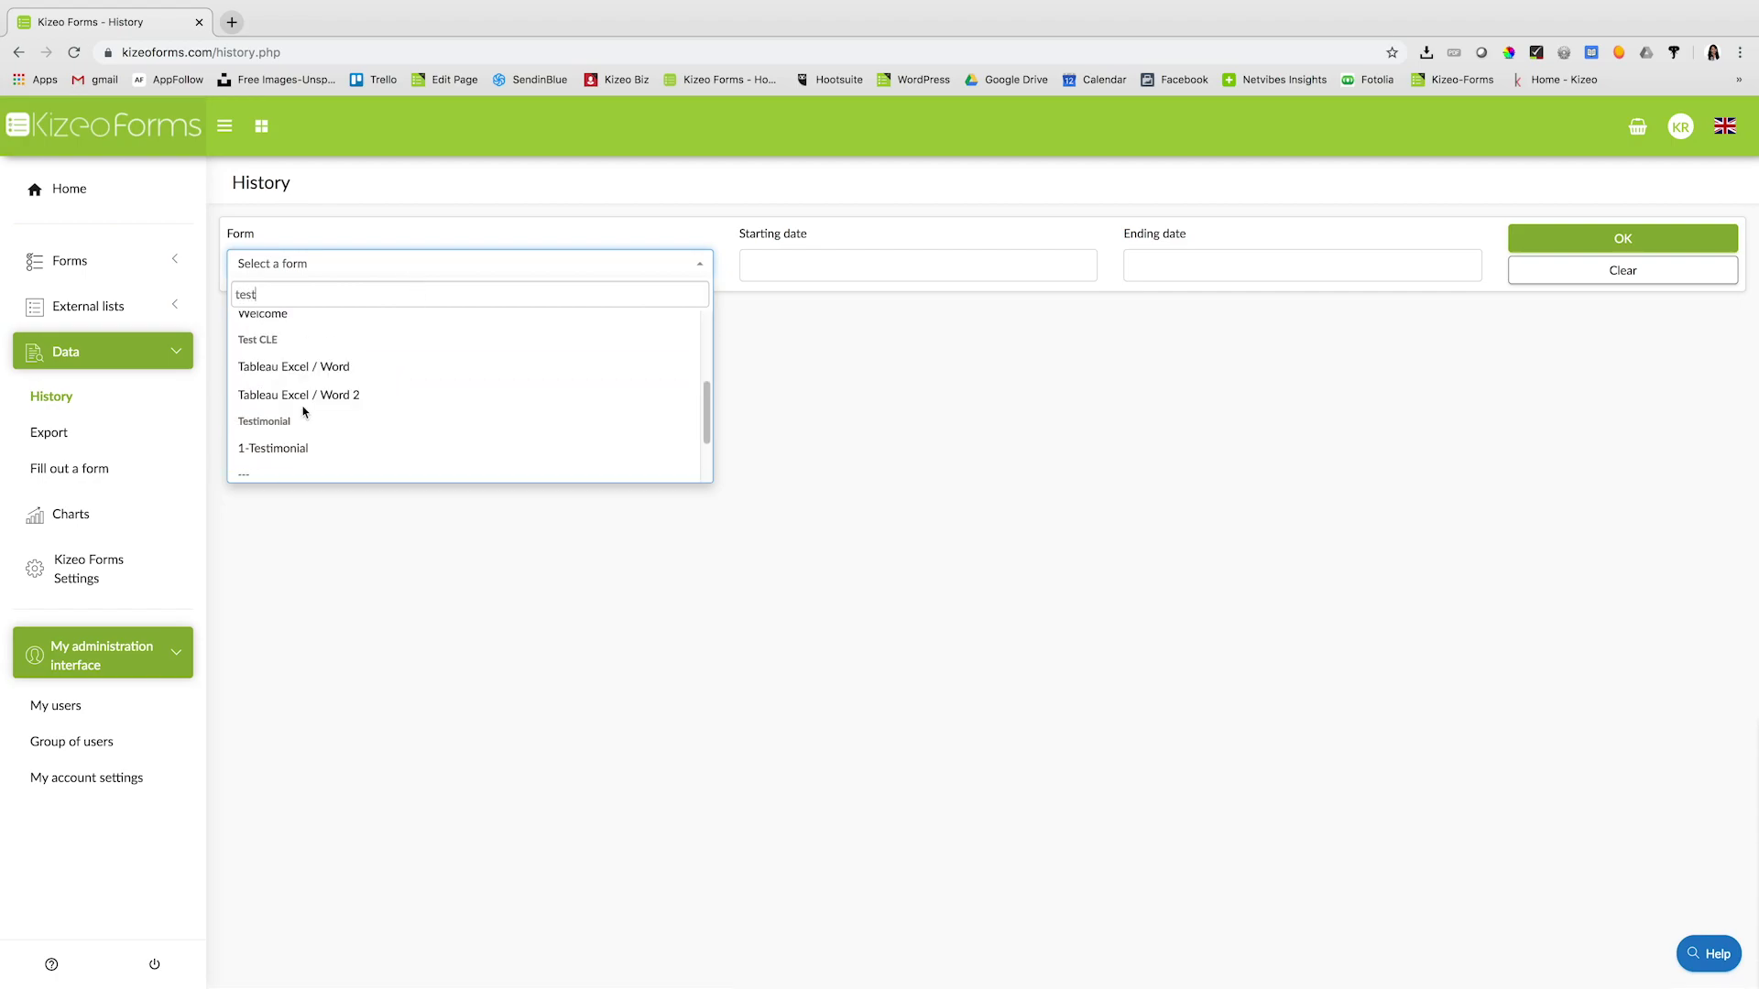
pyautogui.click(302, 441)
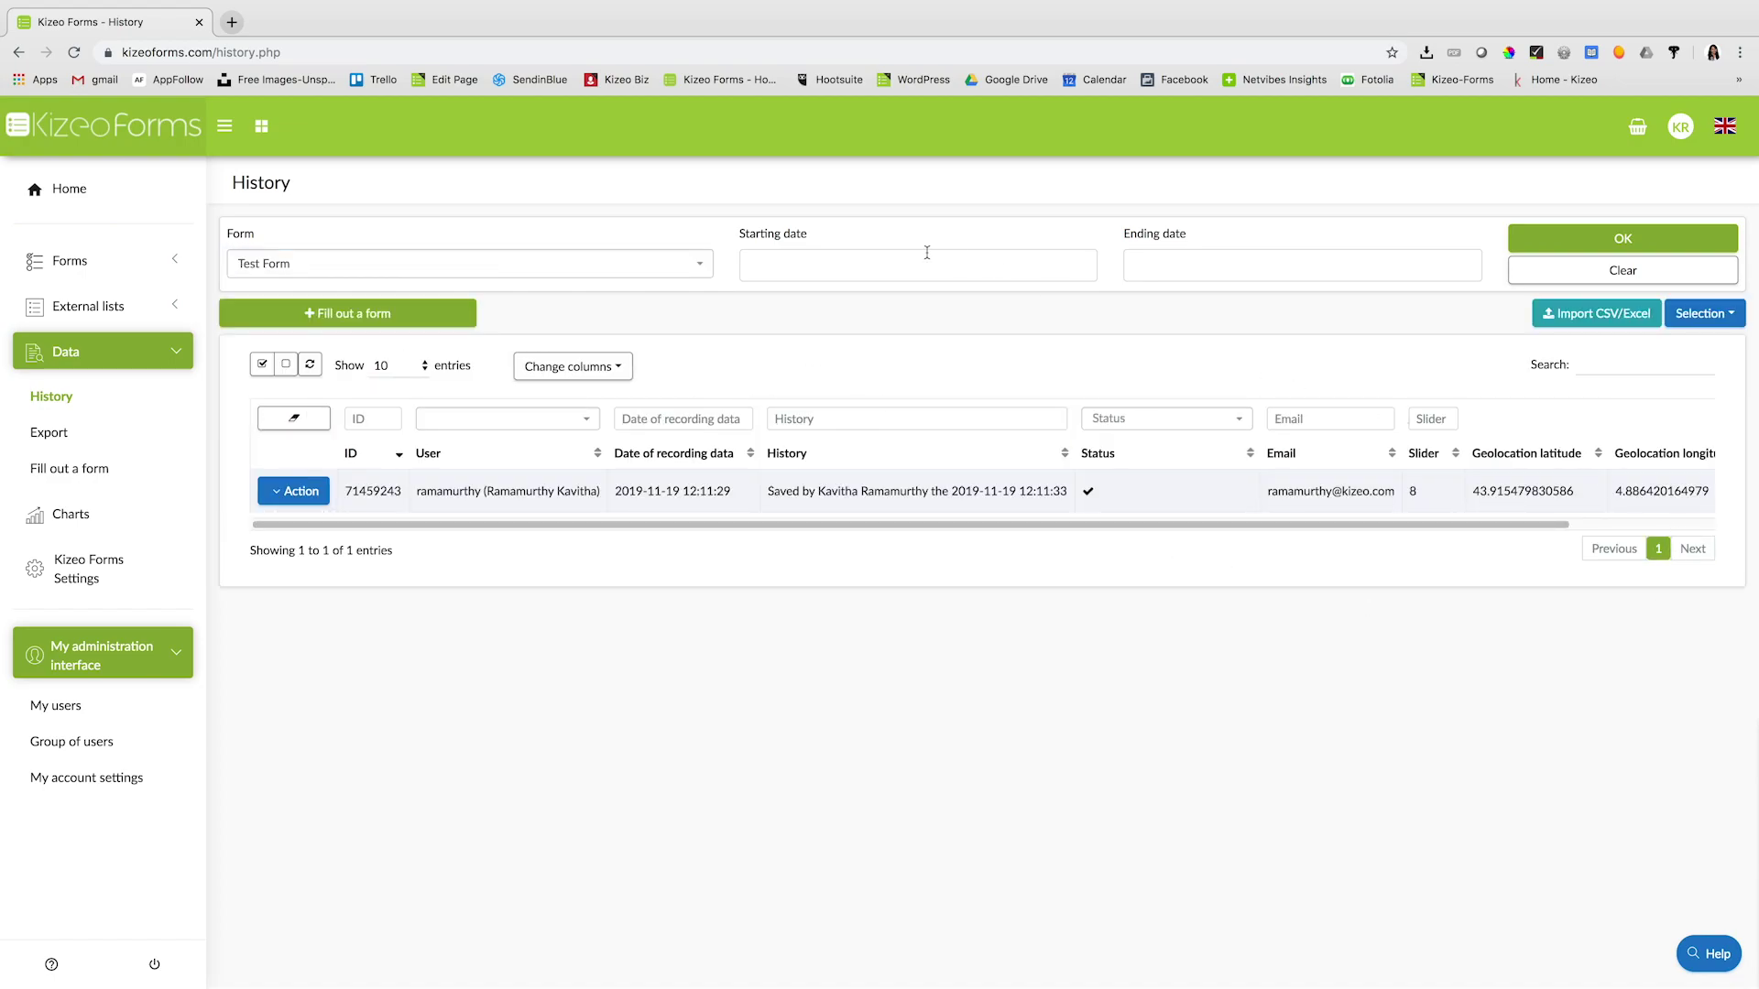
# - Limit the history to submissions from 2019-11-12 through 2019-11-19
pyautogui.click(813, 269)
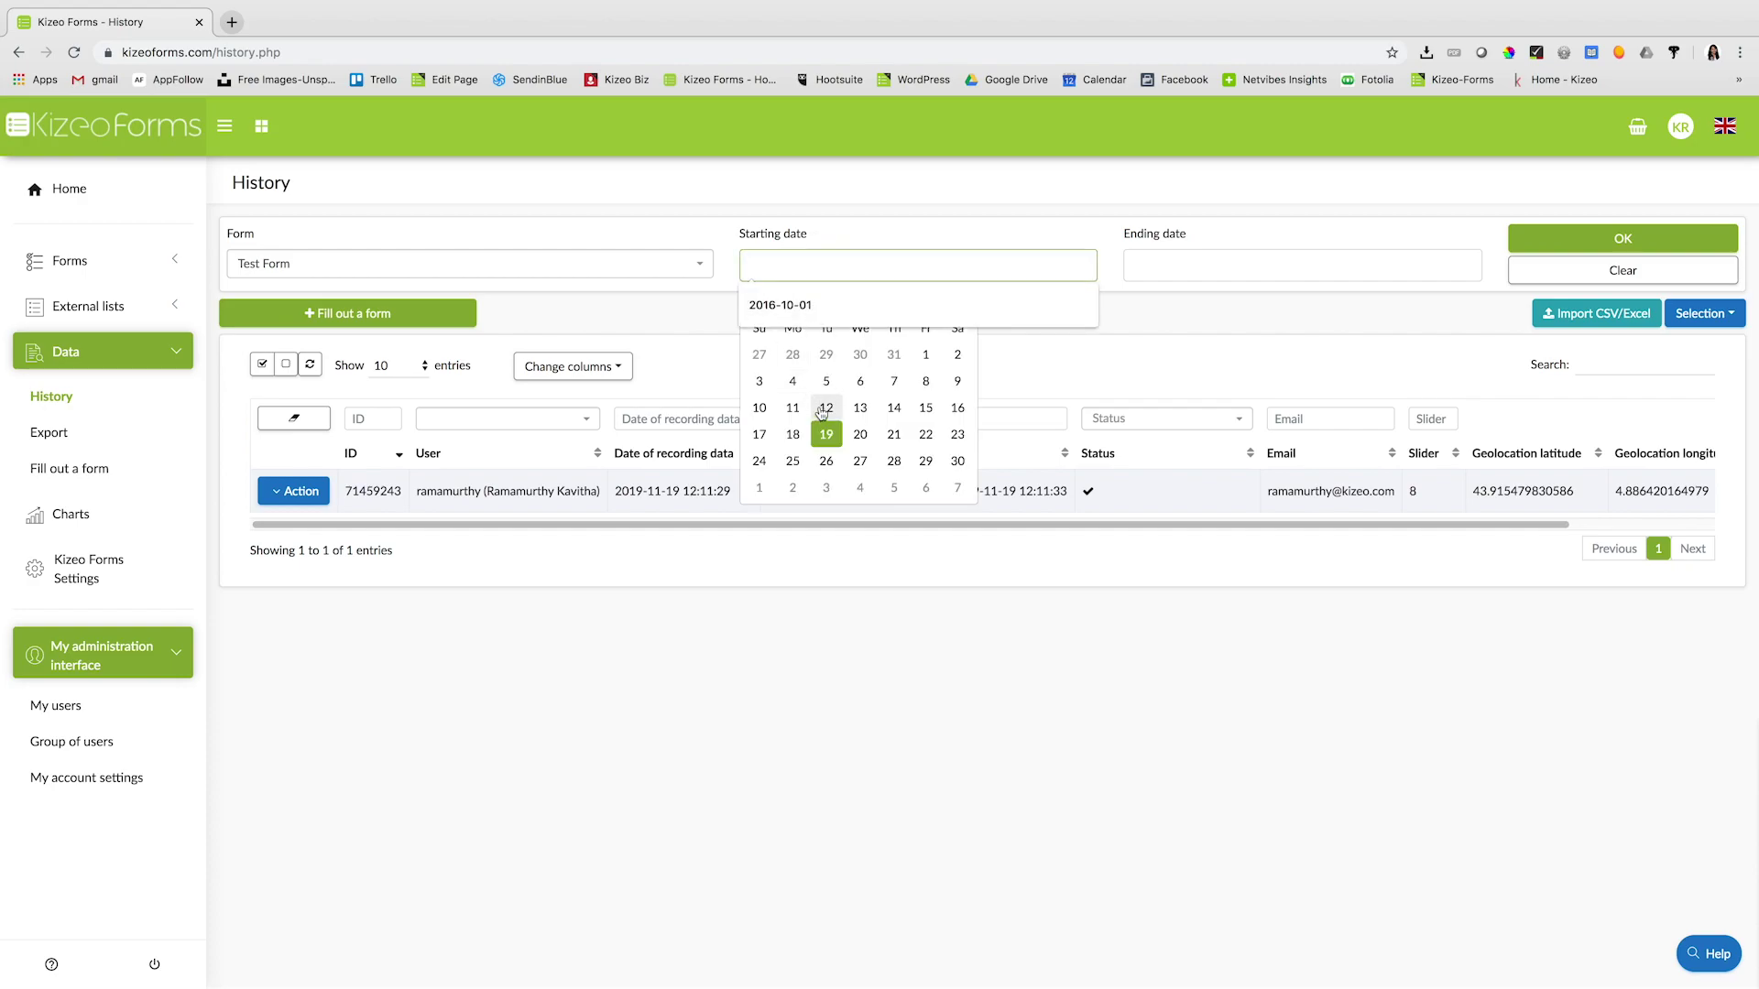
pyautogui.click(823, 410)
pyautogui.click(1243, 276)
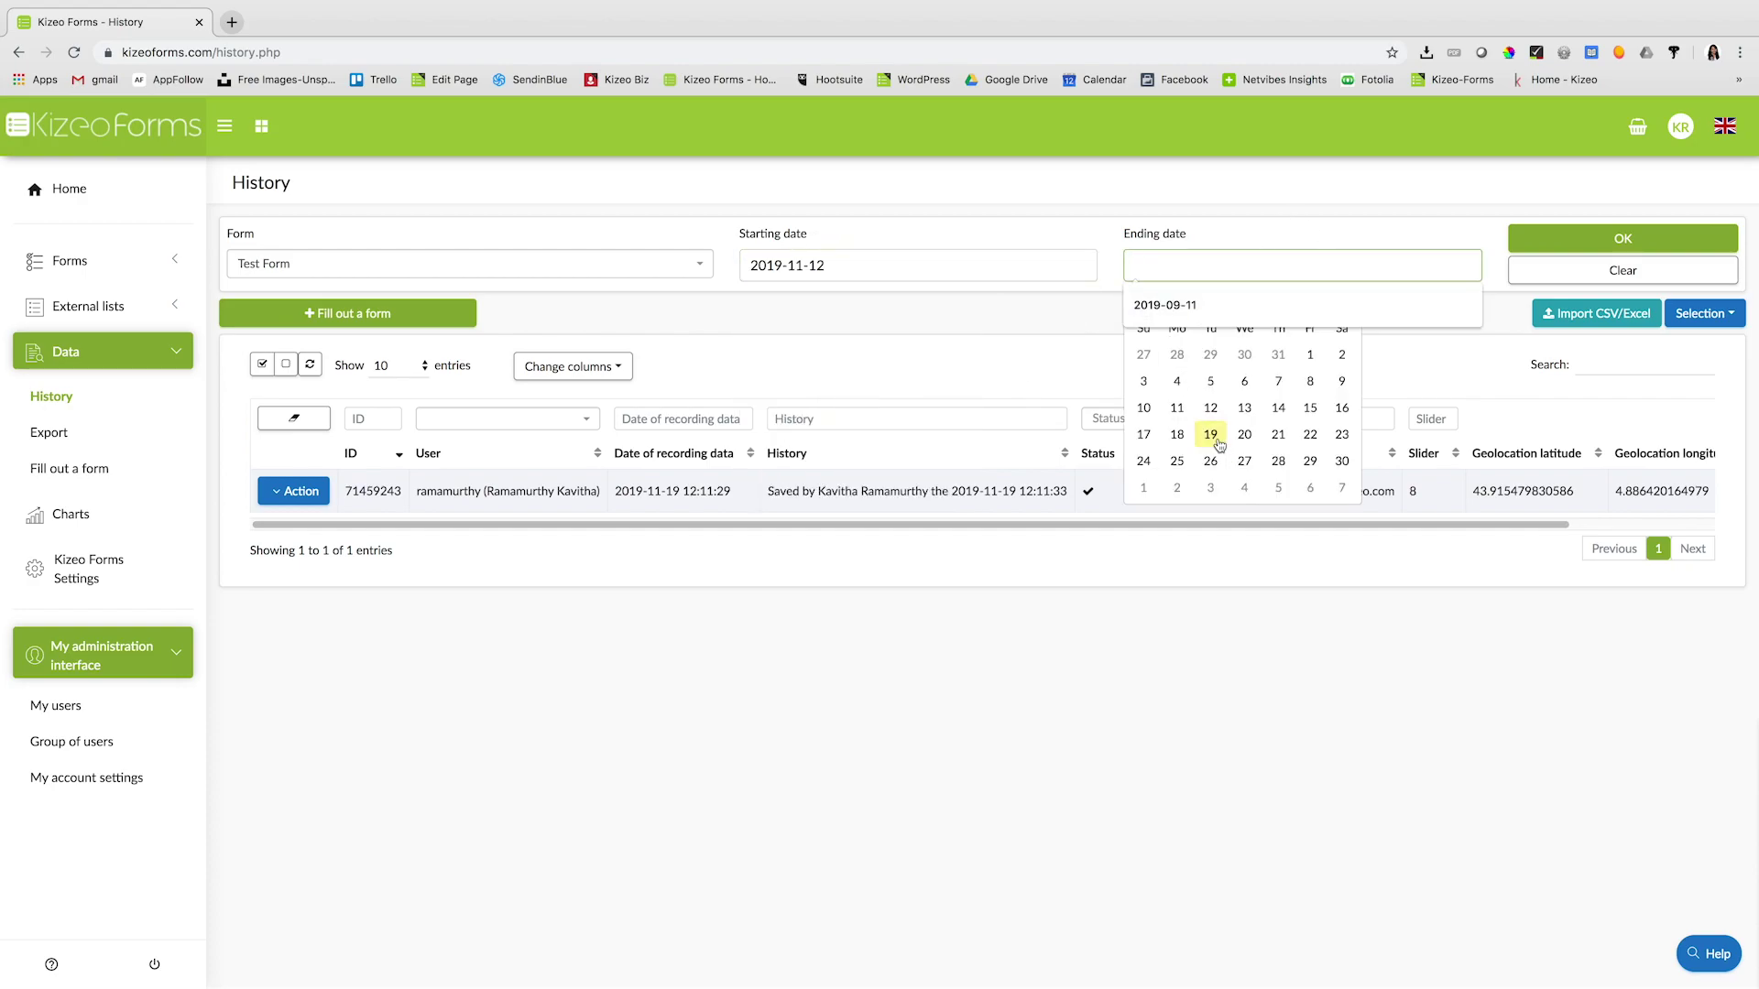
pyautogui.click(1207, 437)
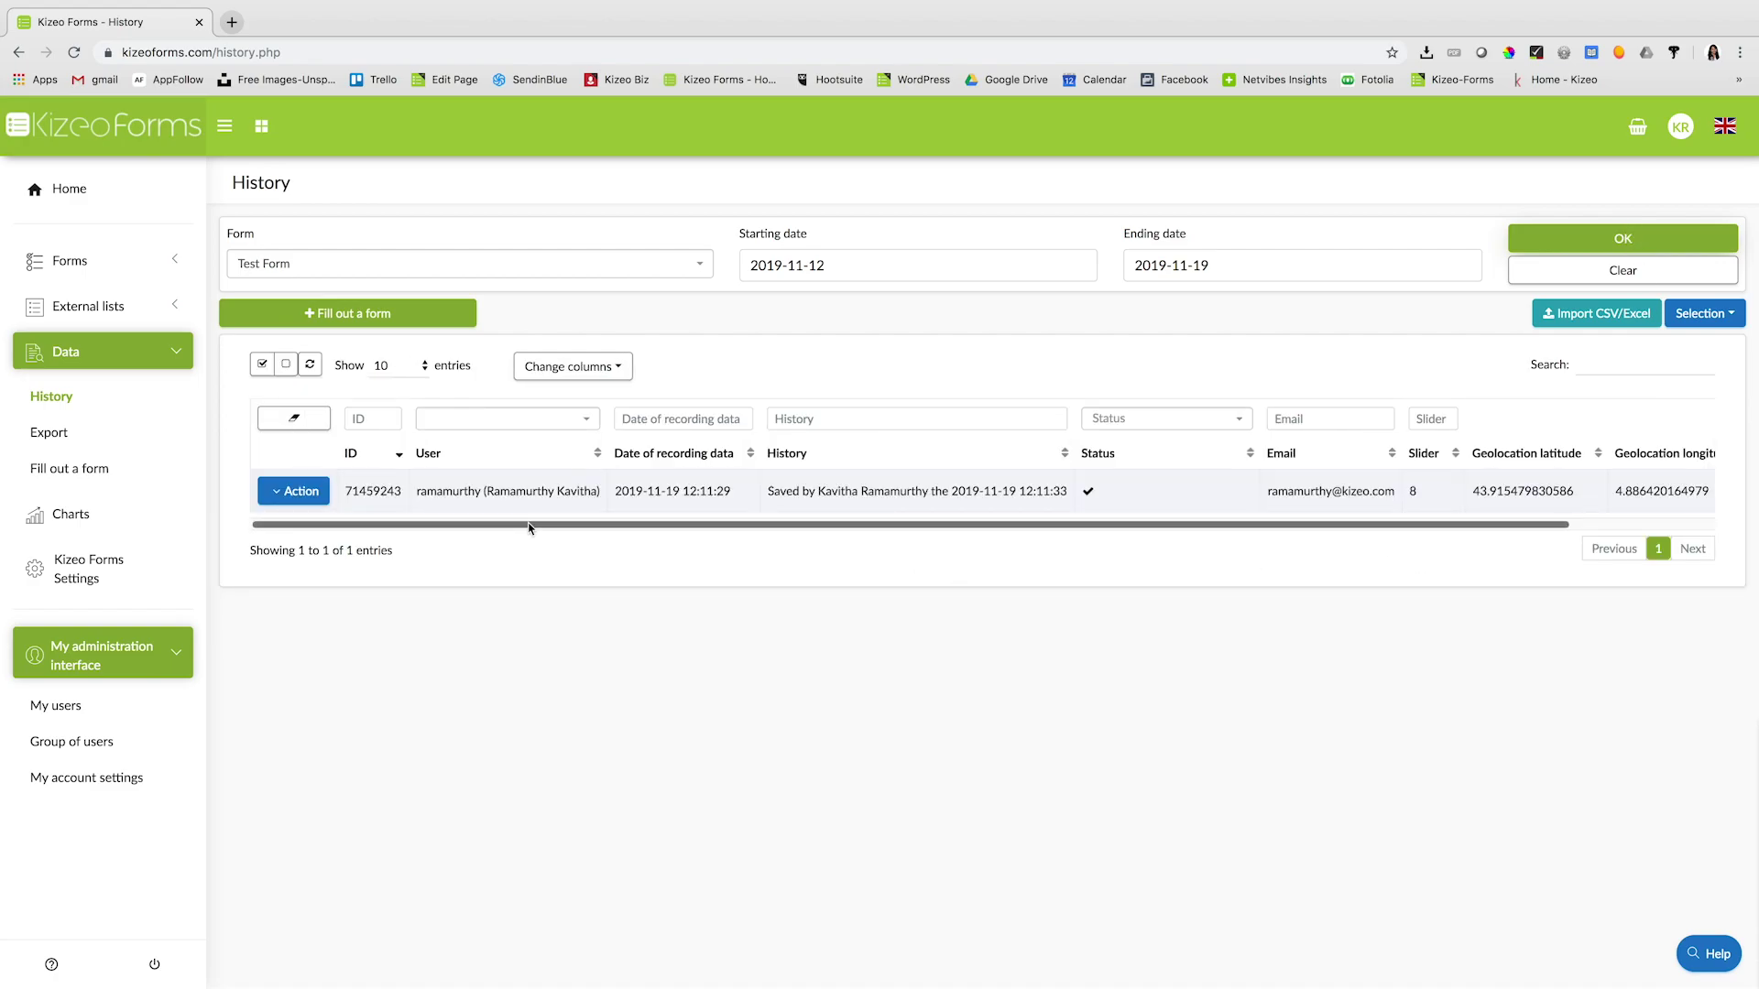
pyautogui.moveTo(513, 526)
pyautogui.mouseDown()
pyautogui.moveTo(682, 515)
pyautogui.moveTo(501, 533)
pyautogui.mouseUp()
# - Preview the submitted record, then download it as Test_Form.pdf (Standard PDF) and open it
pyautogui.click(284, 494)
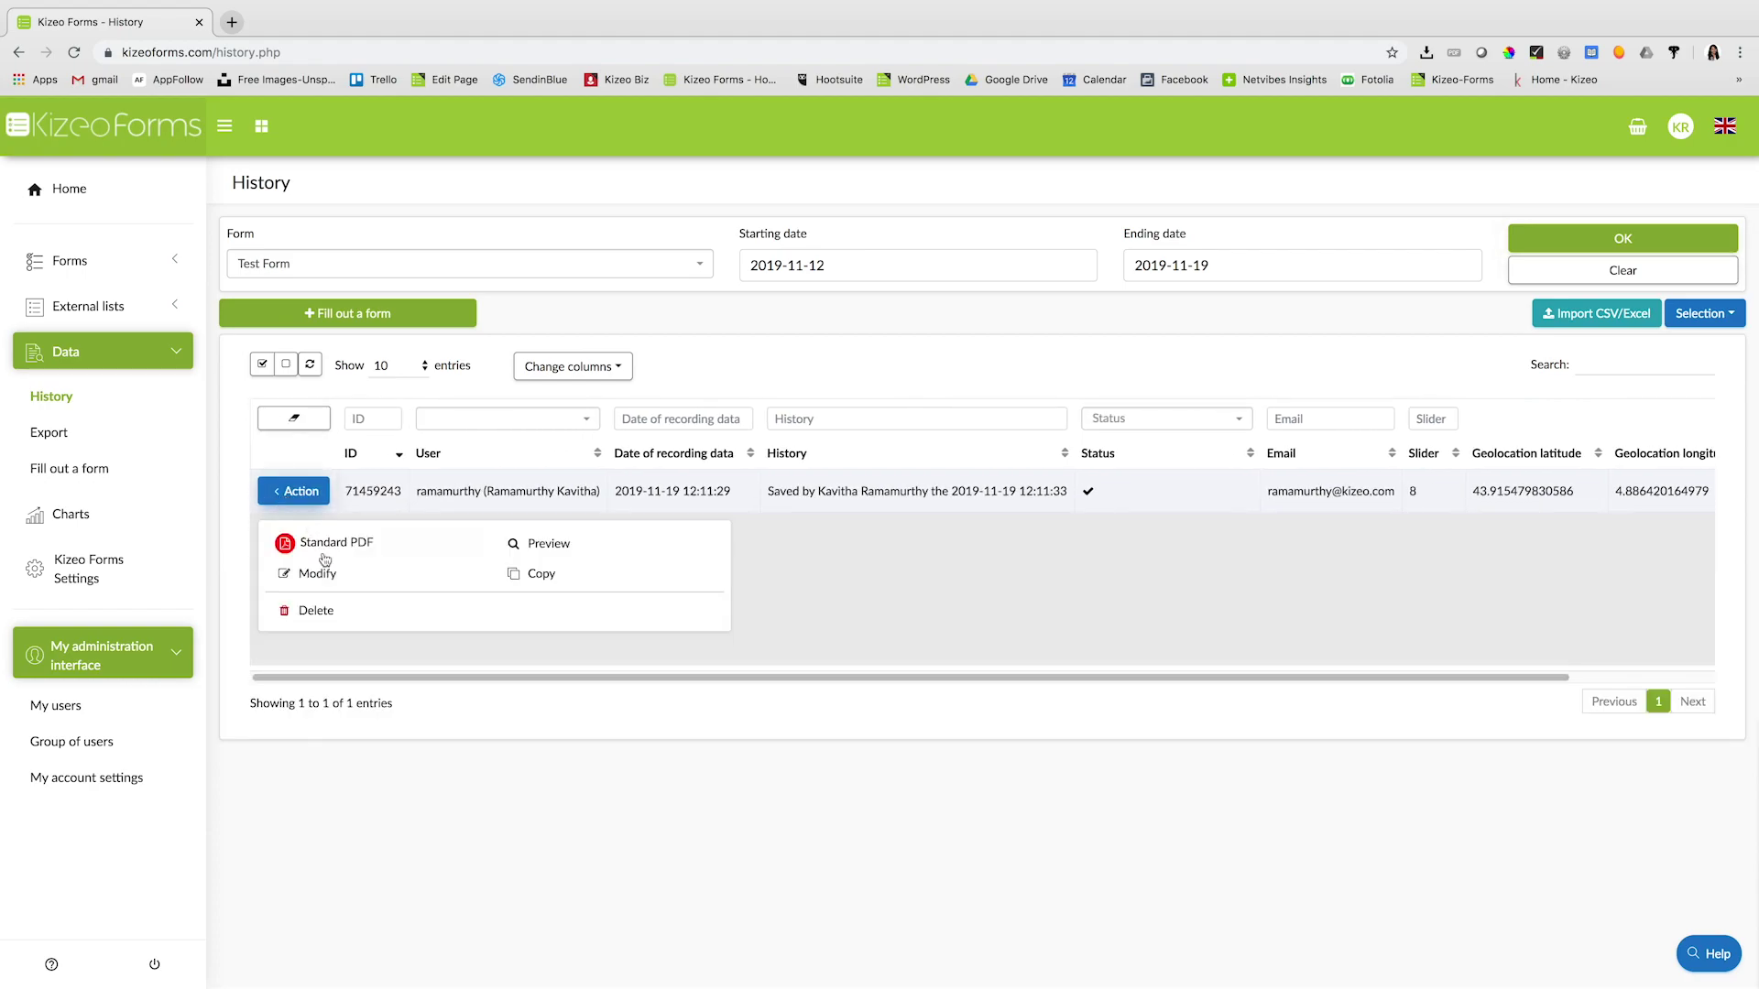
pyautogui.click(518, 545)
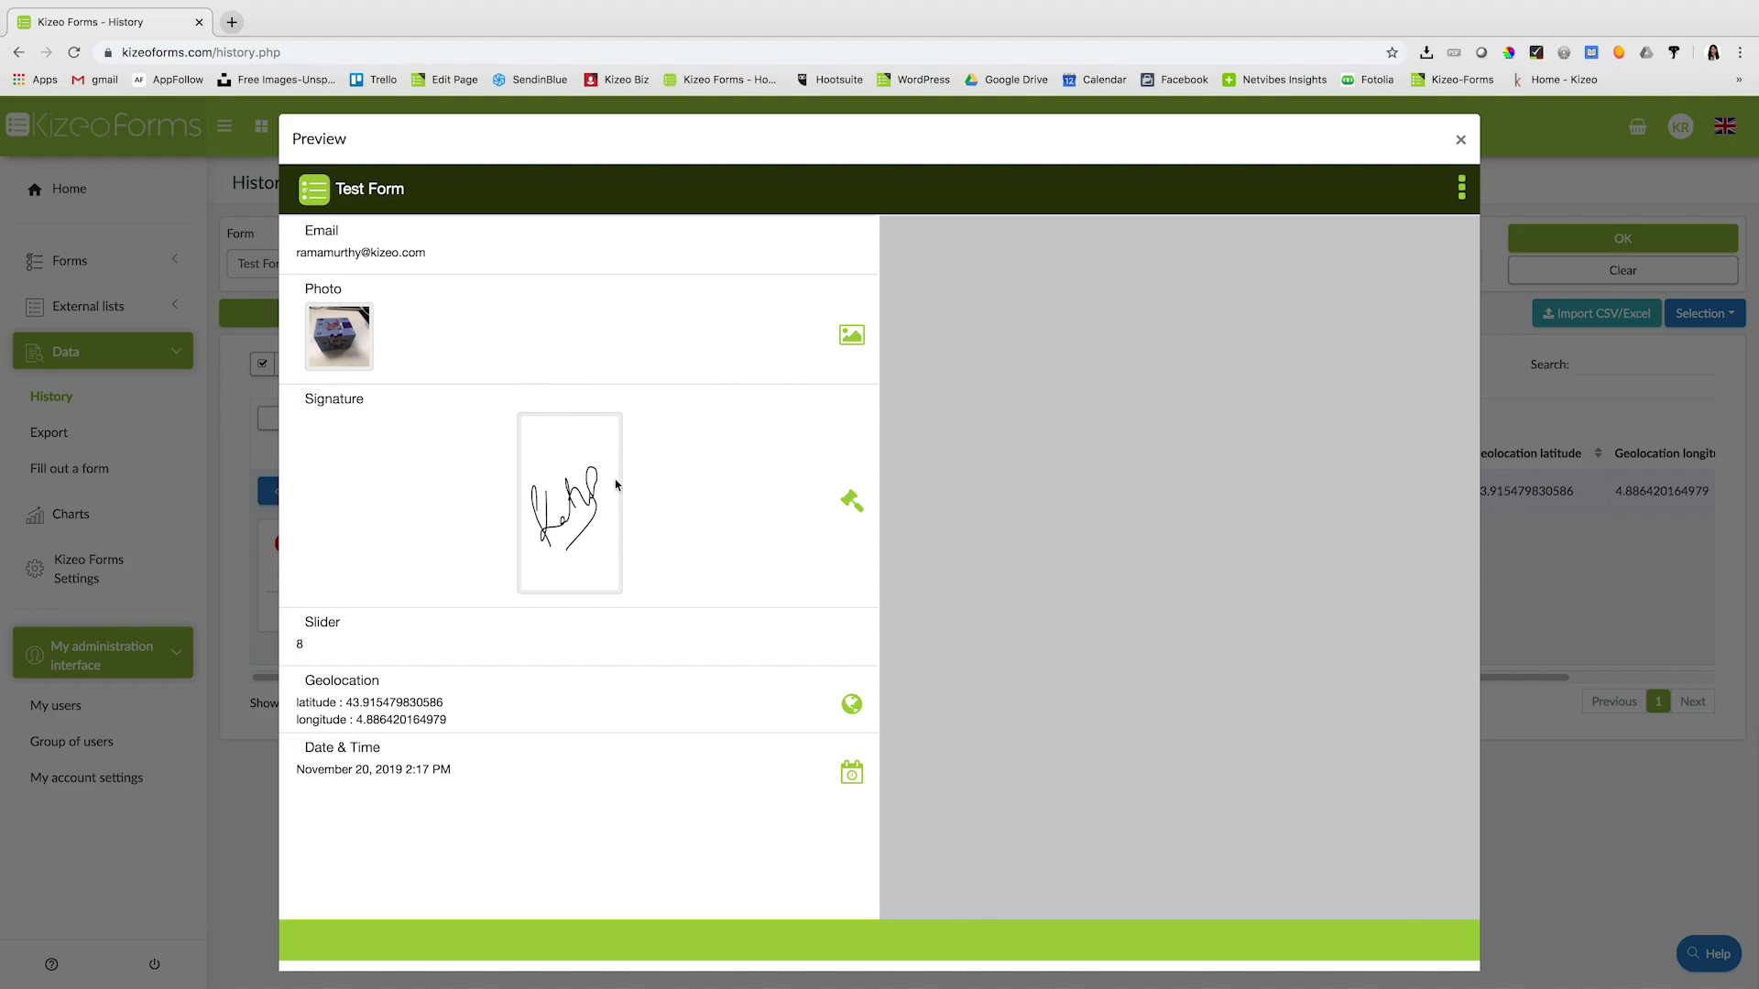
pyautogui.click(1461, 139)
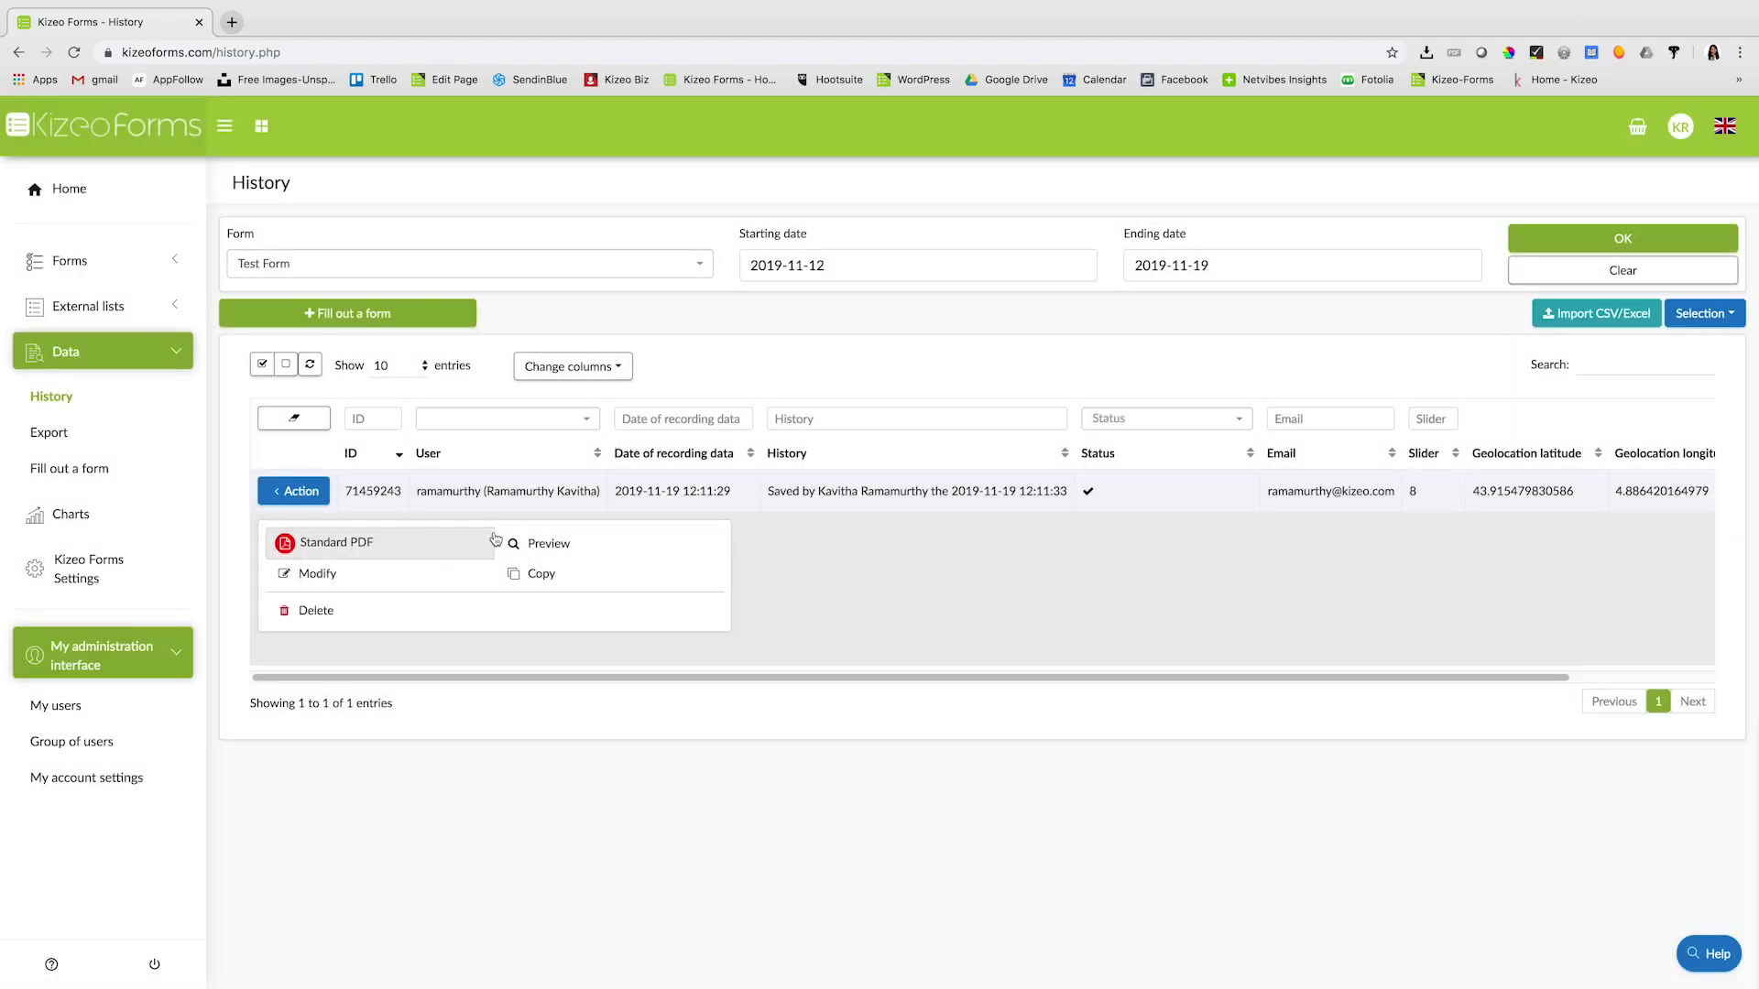
pyautogui.click(367, 552)
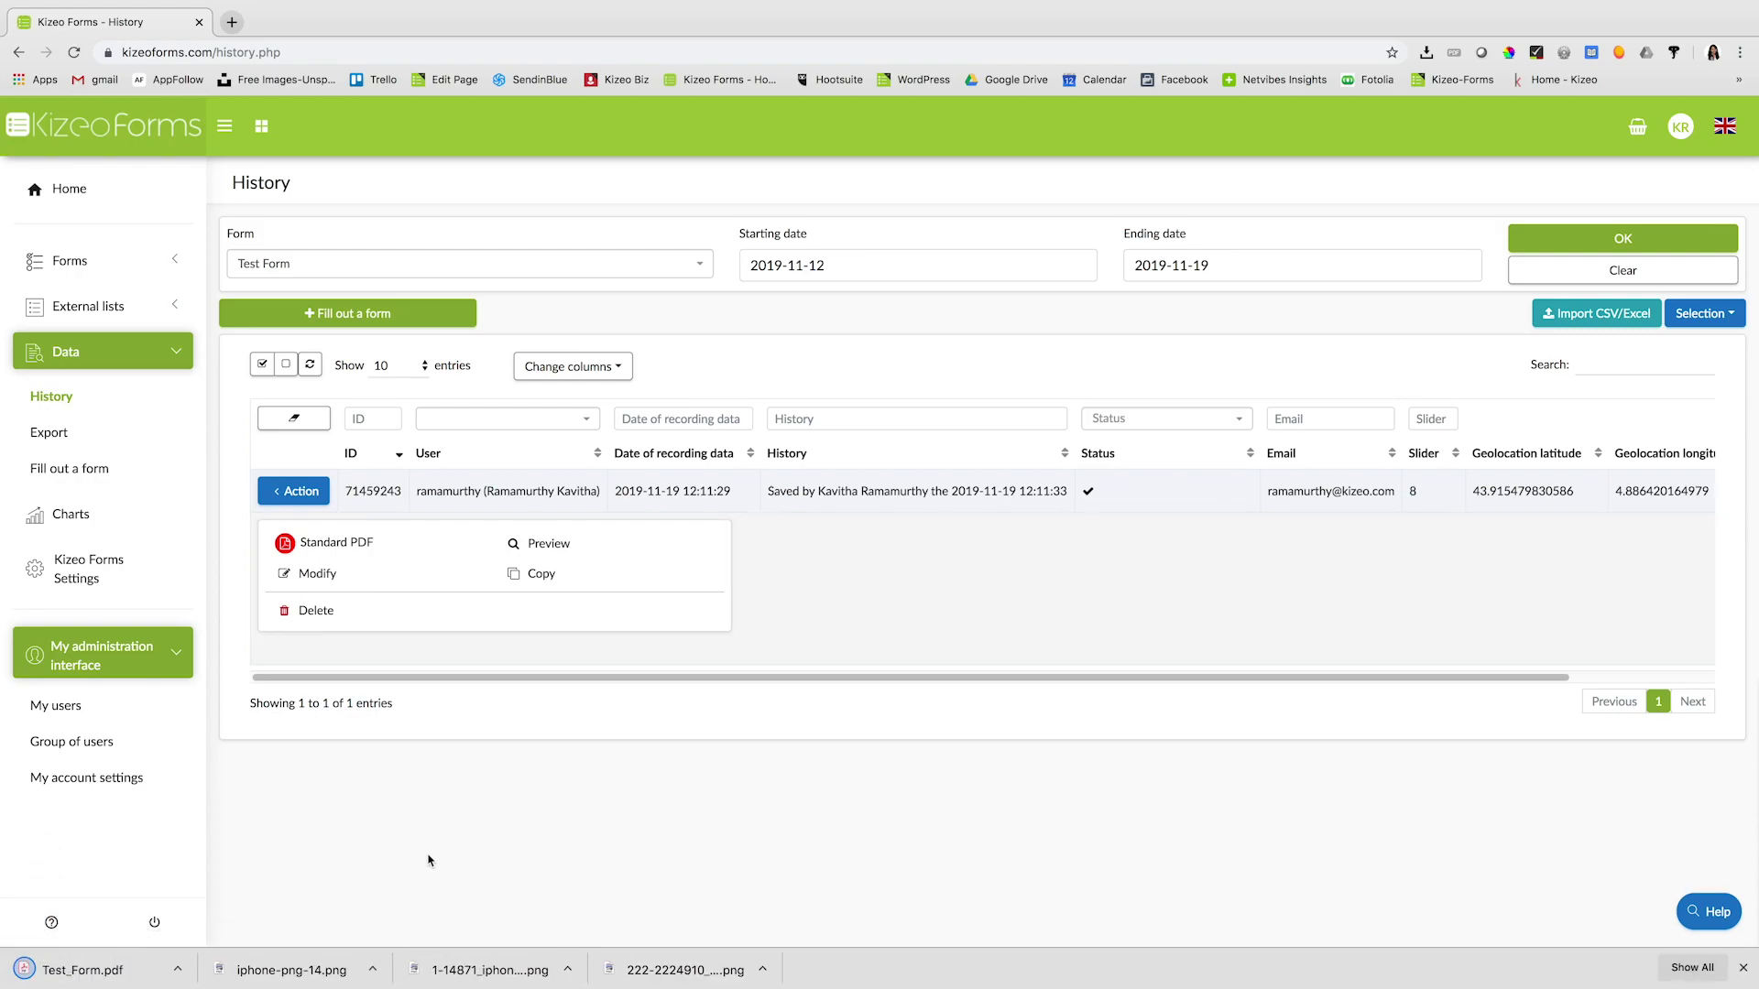
pyautogui.click(59, 975)
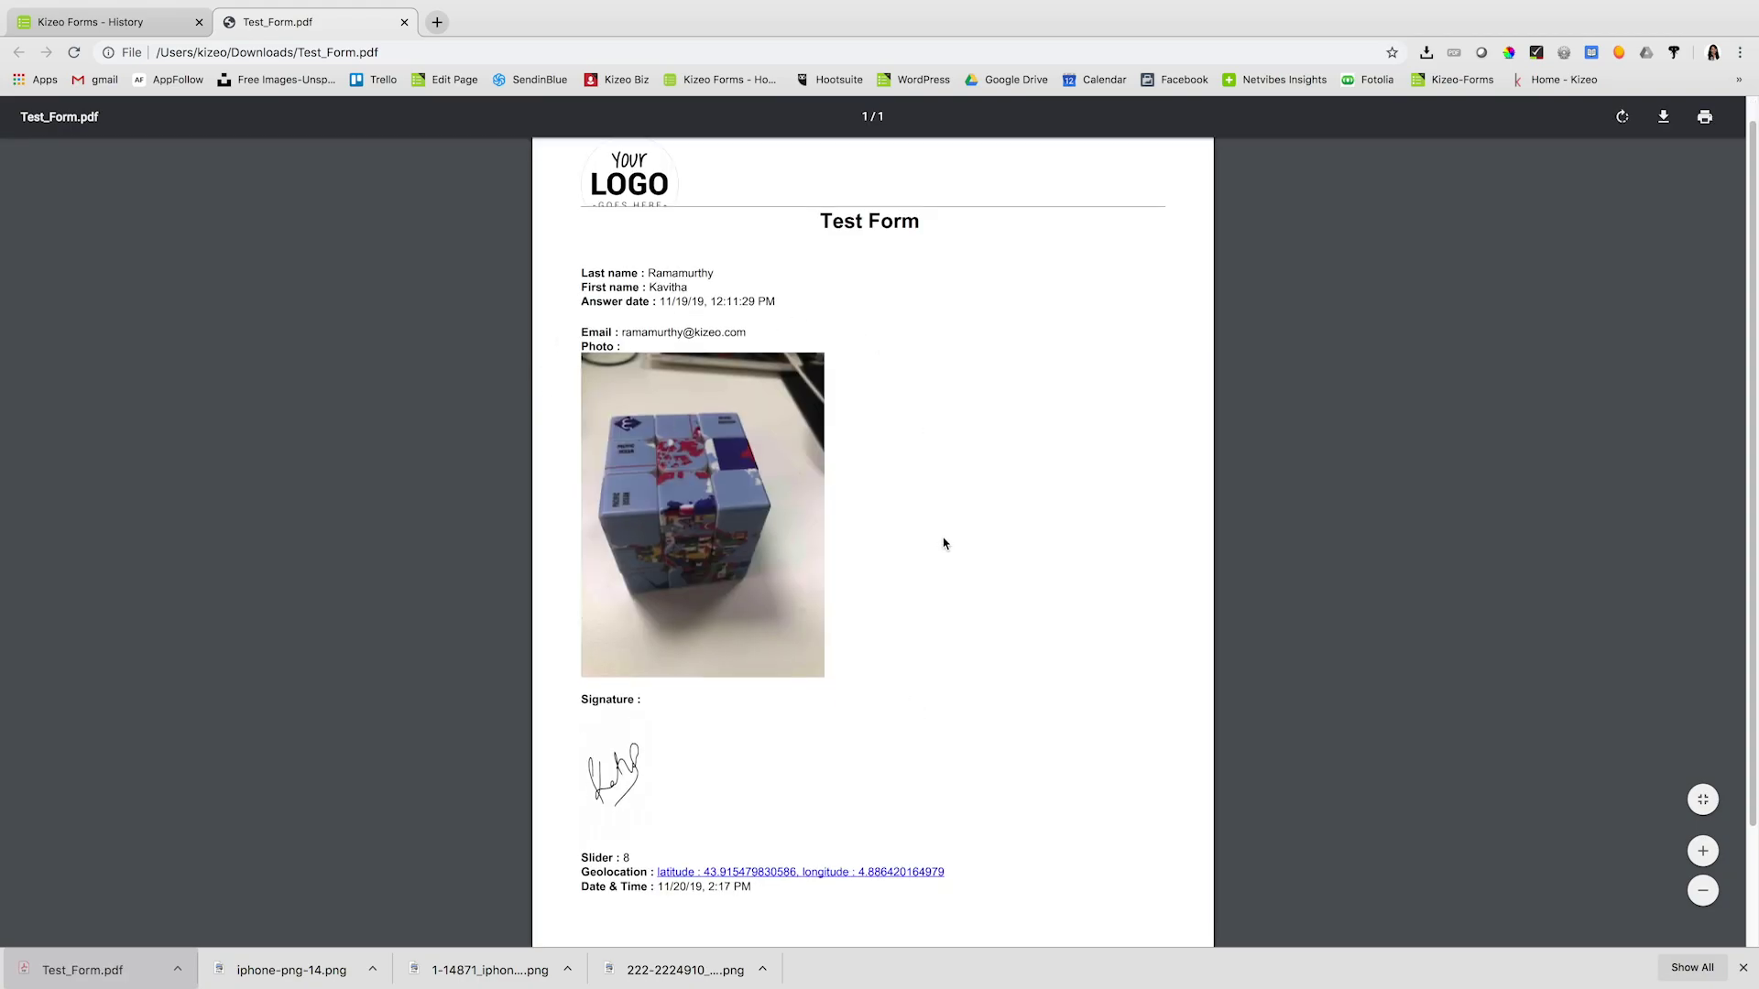
# - Scroll through Test_Form.pdf and follow its geolocation link to Google Maps
pyautogui.scroll(-3, 944, 542)
pyautogui.scroll(-1, 943, 545)
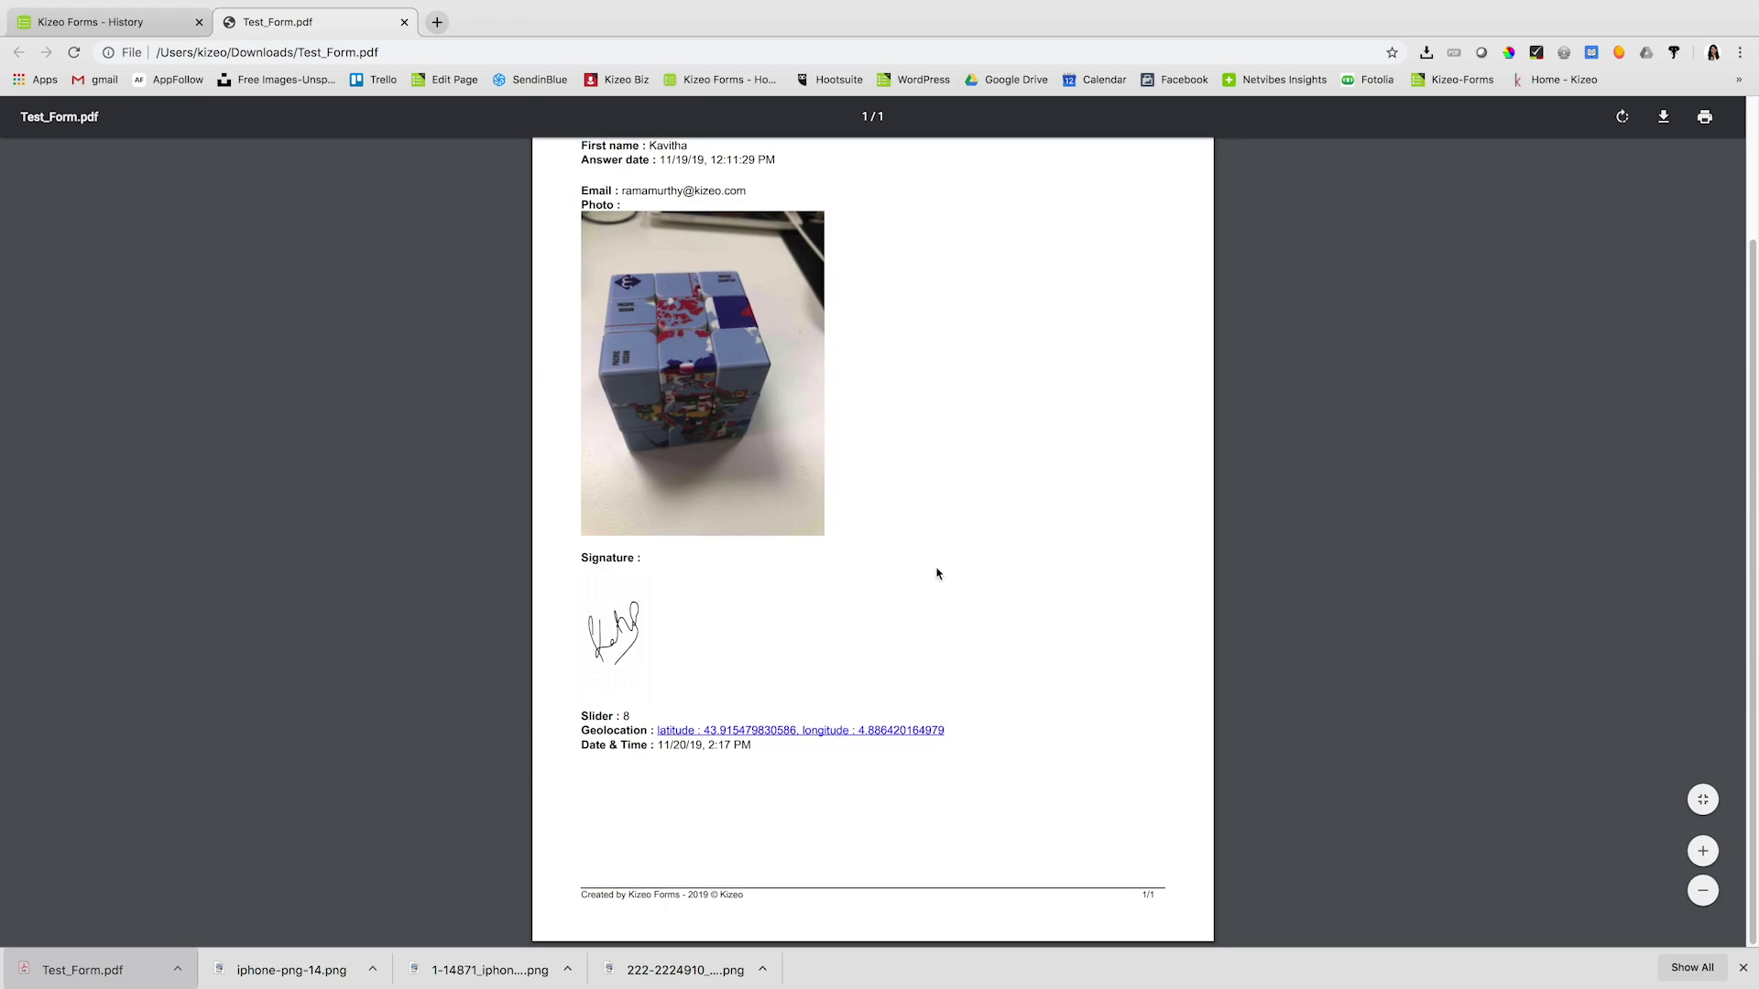
pyautogui.click(901, 738)
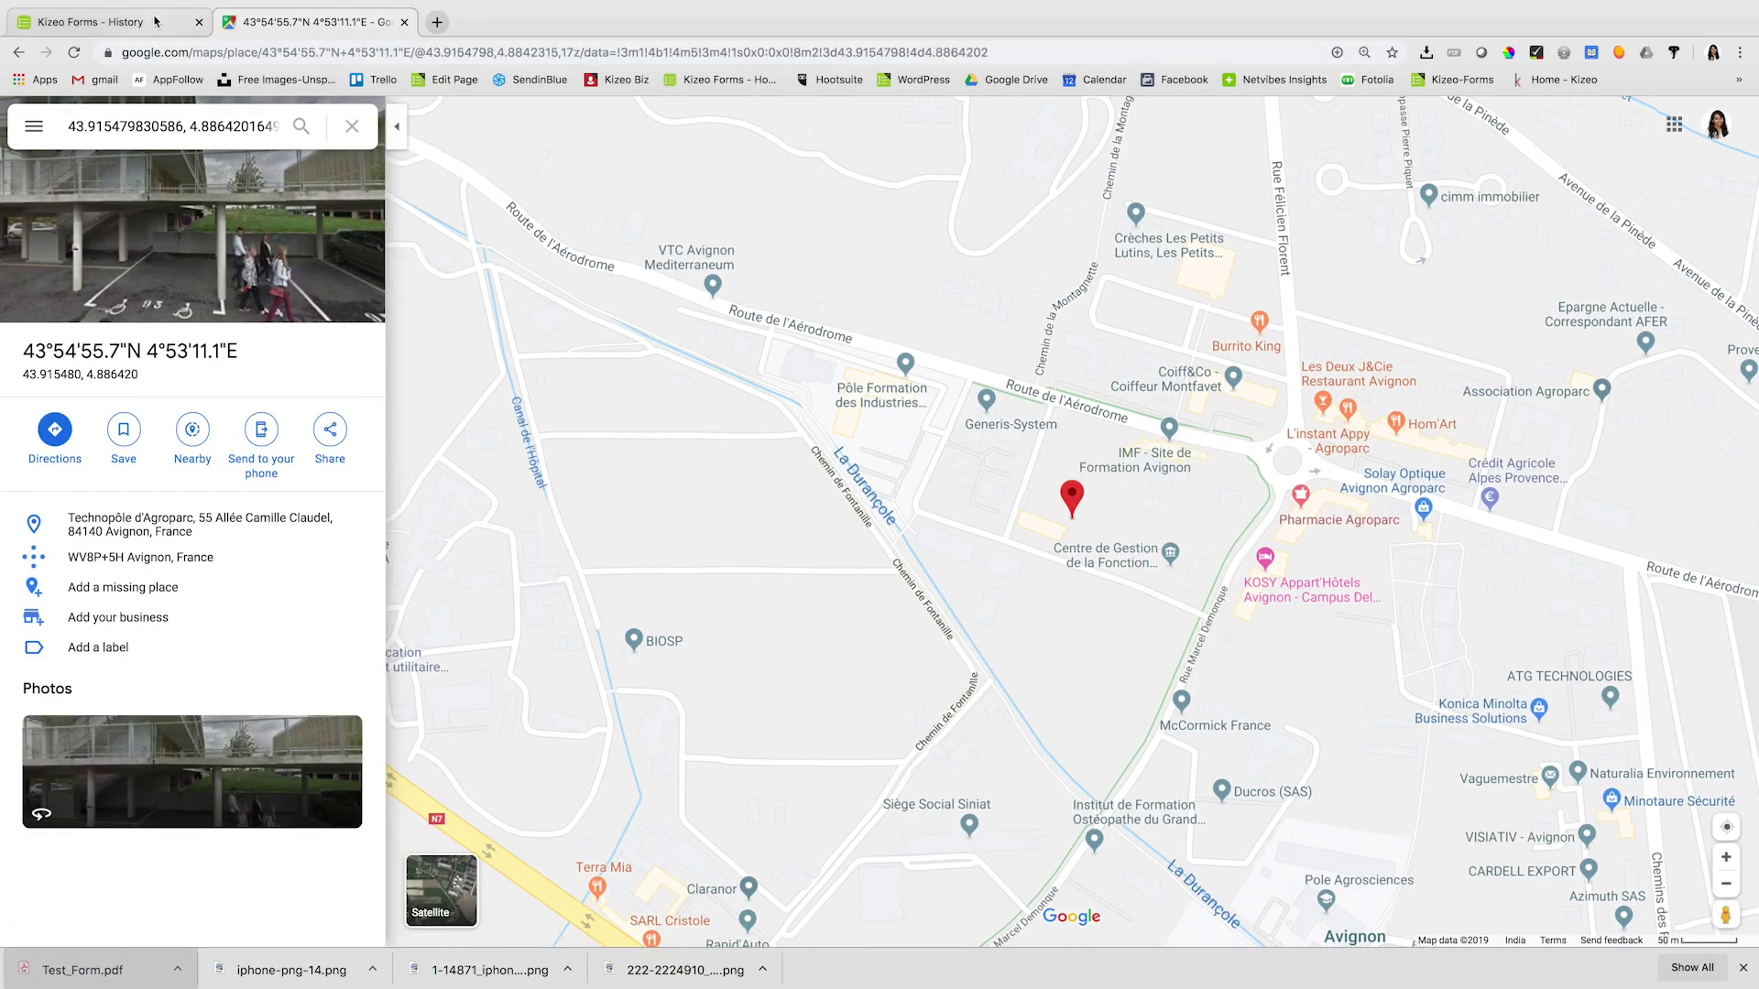
# - Return from Google Maps to the Kizeo Forms History tab
pyautogui.click(156, 21)
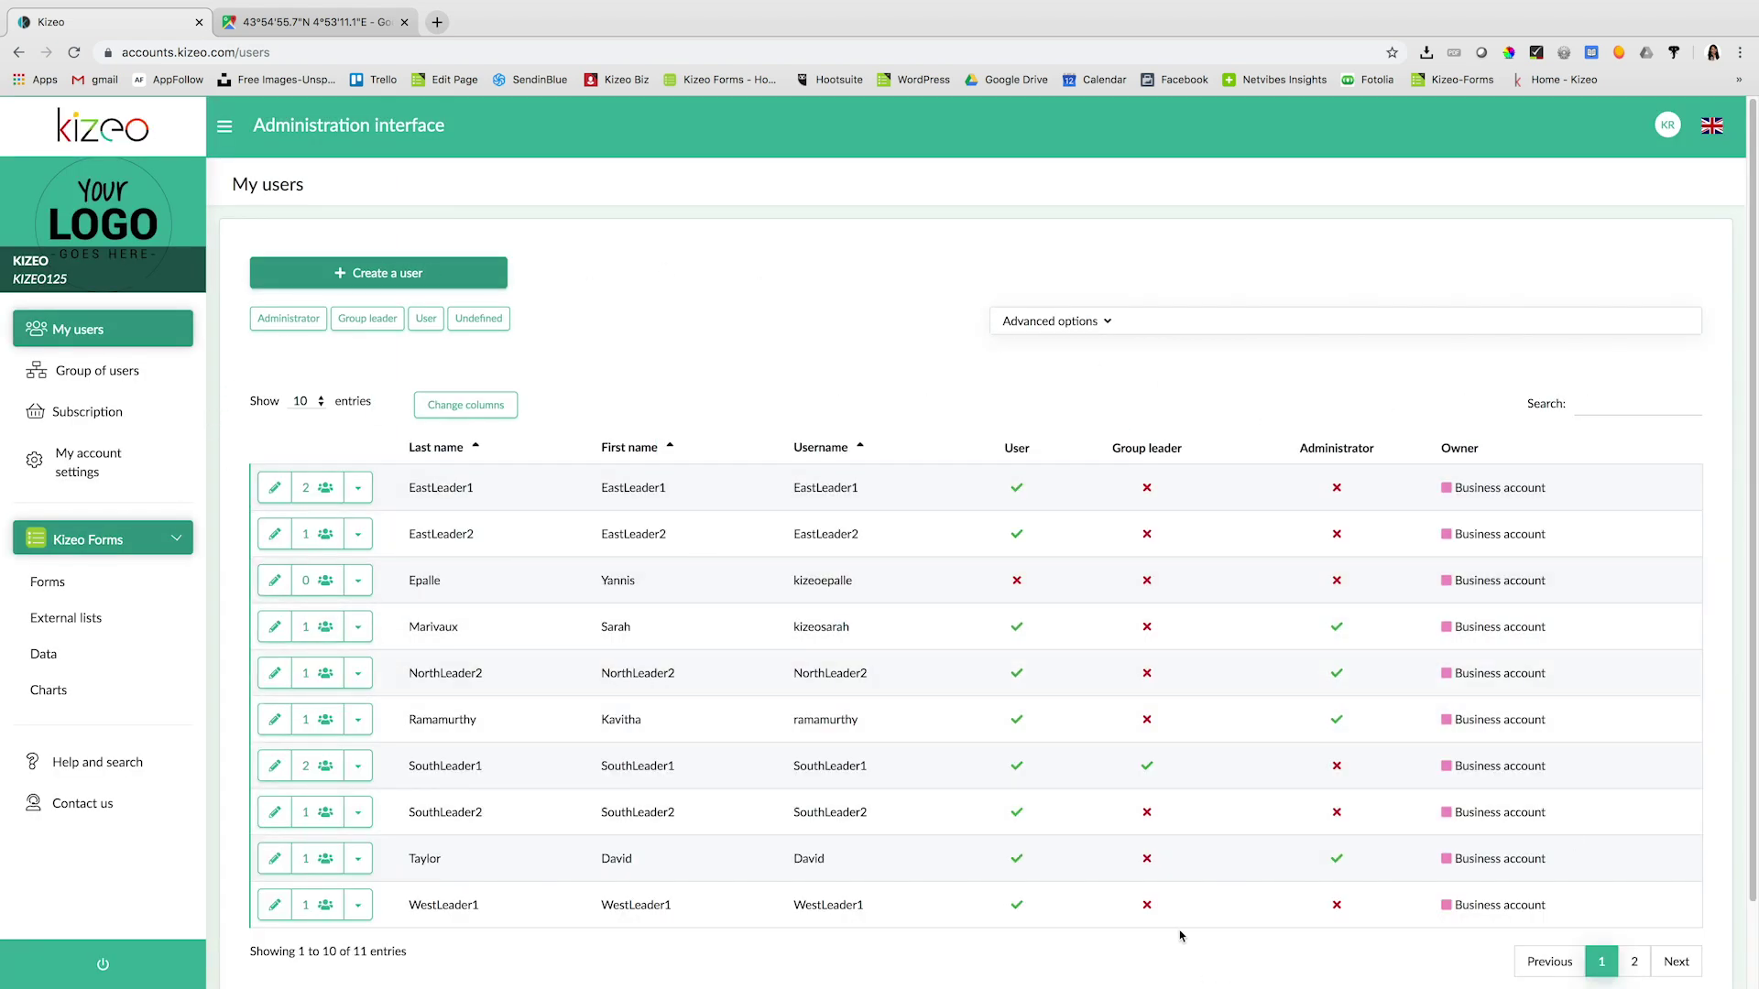
# - Scan the users table and filter it to show only Administrator accounts
pyautogui.scroll(-1, 1181, 921)
pyautogui.scroll(-1, 1181, 921)
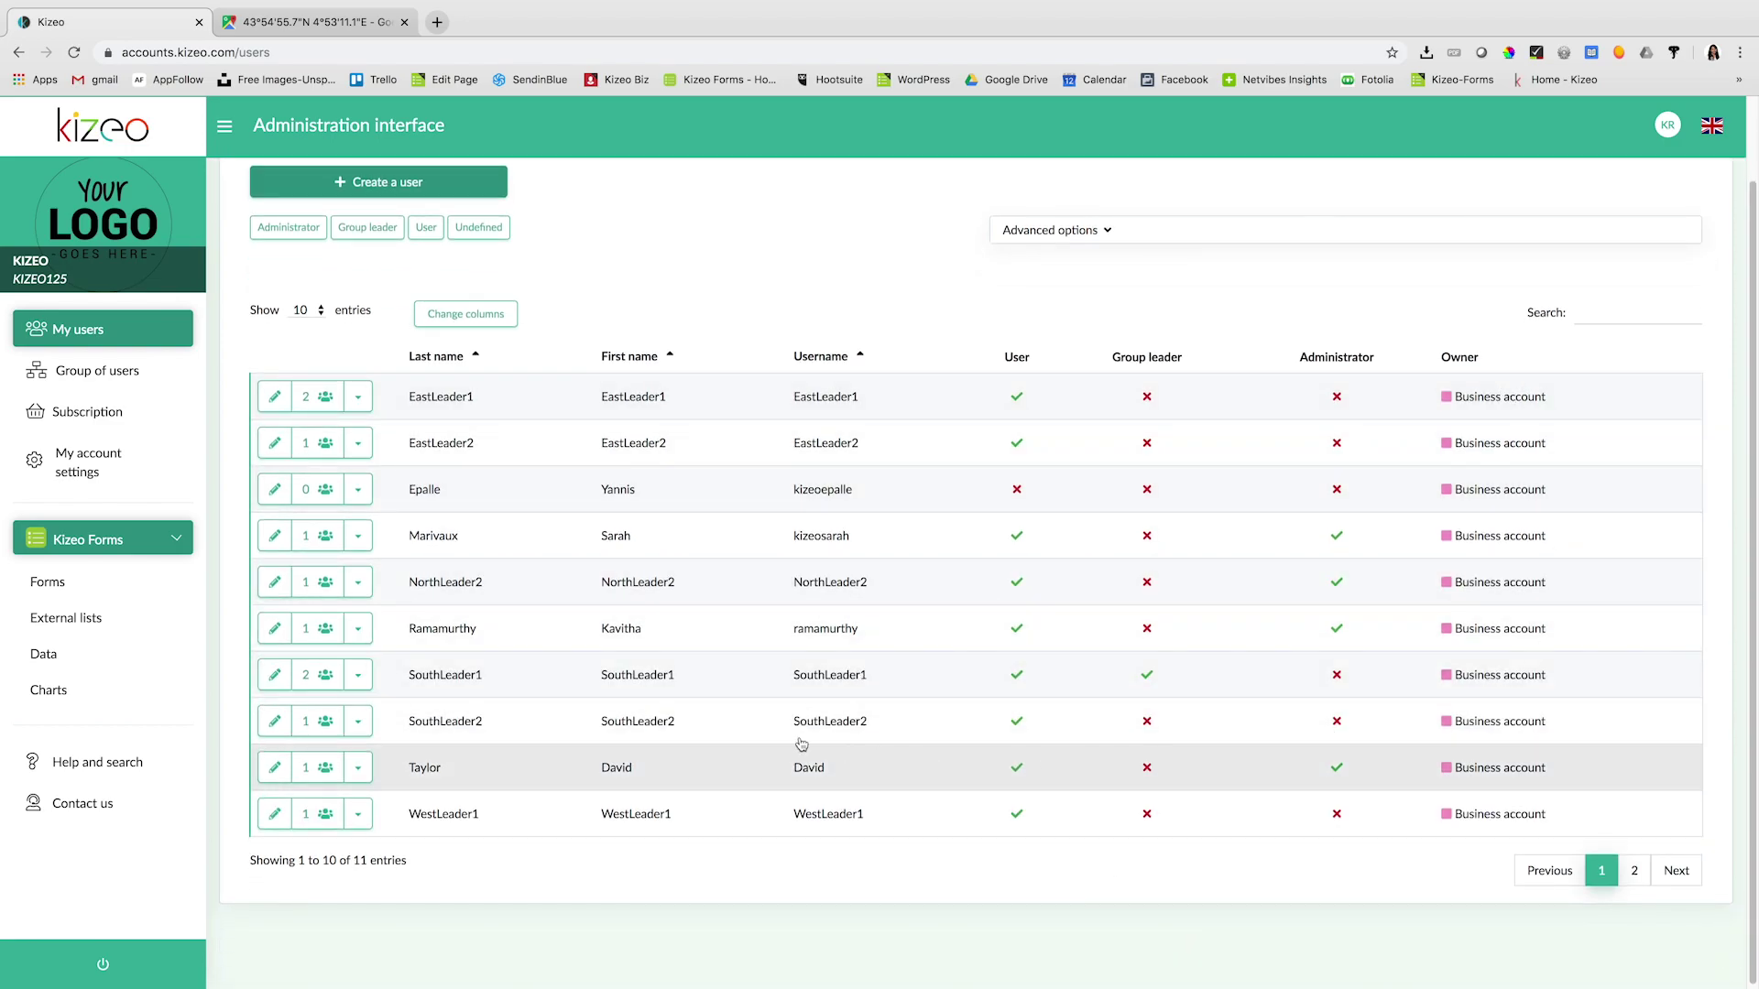
pyautogui.scroll(1, 646, 703)
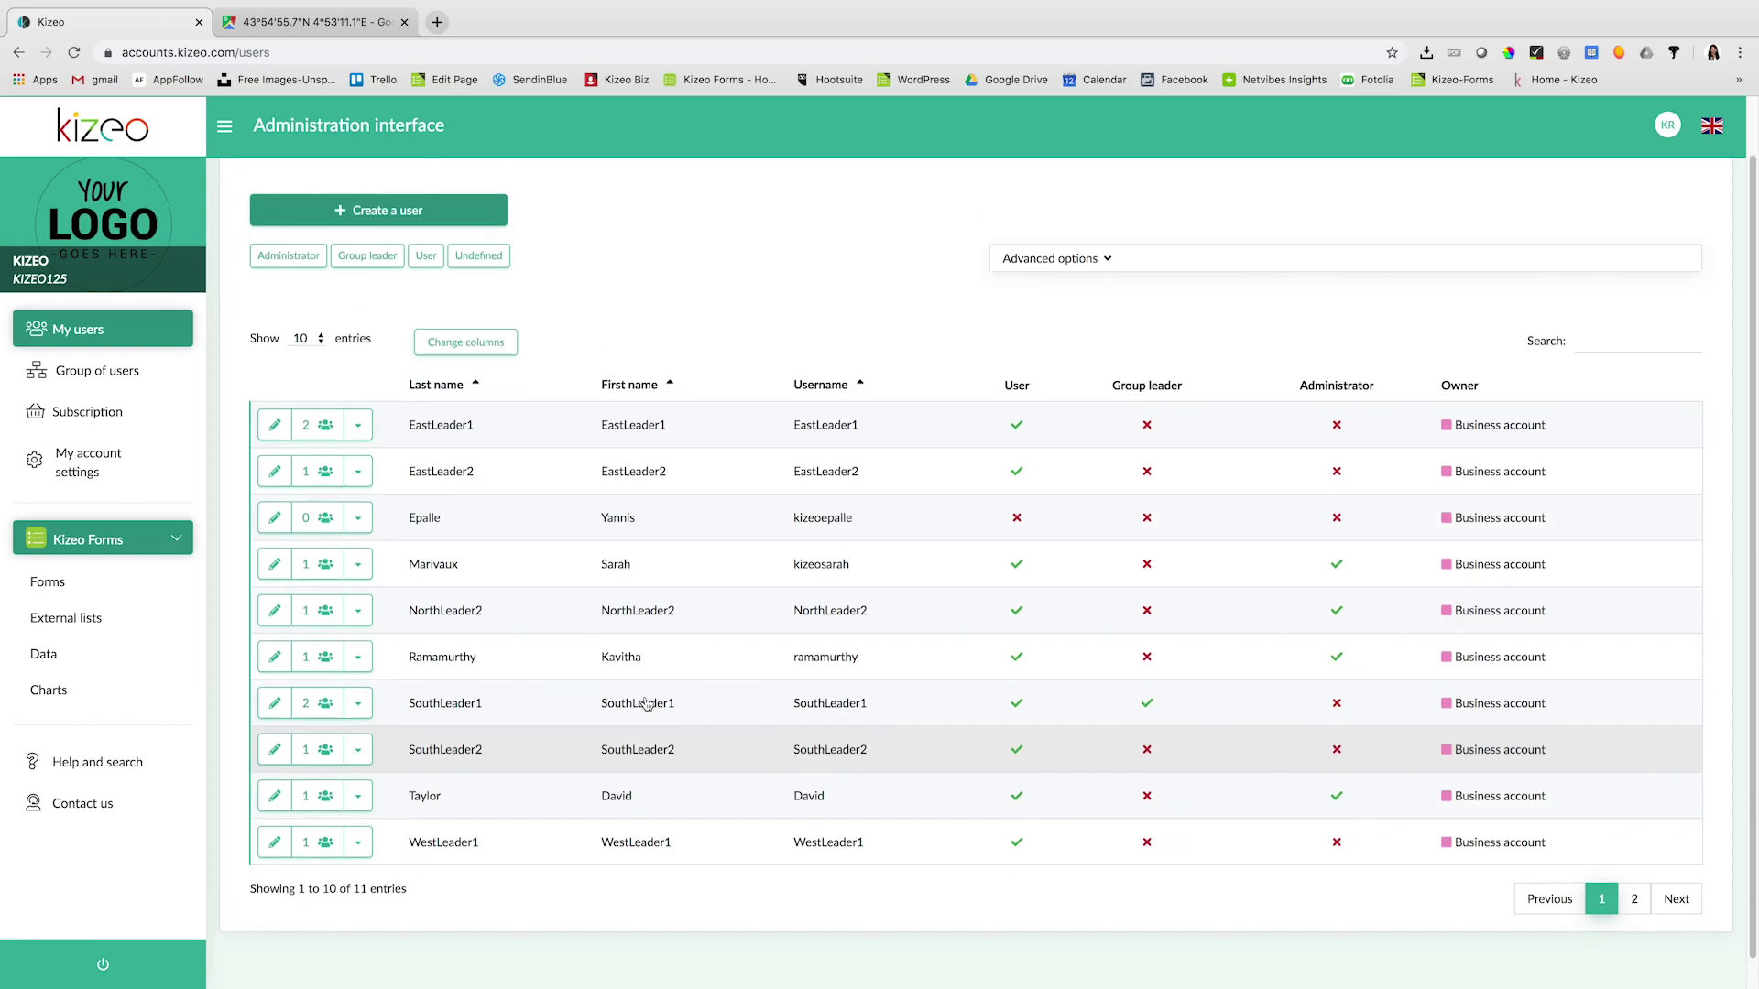
pyautogui.scroll(2, 647, 704)
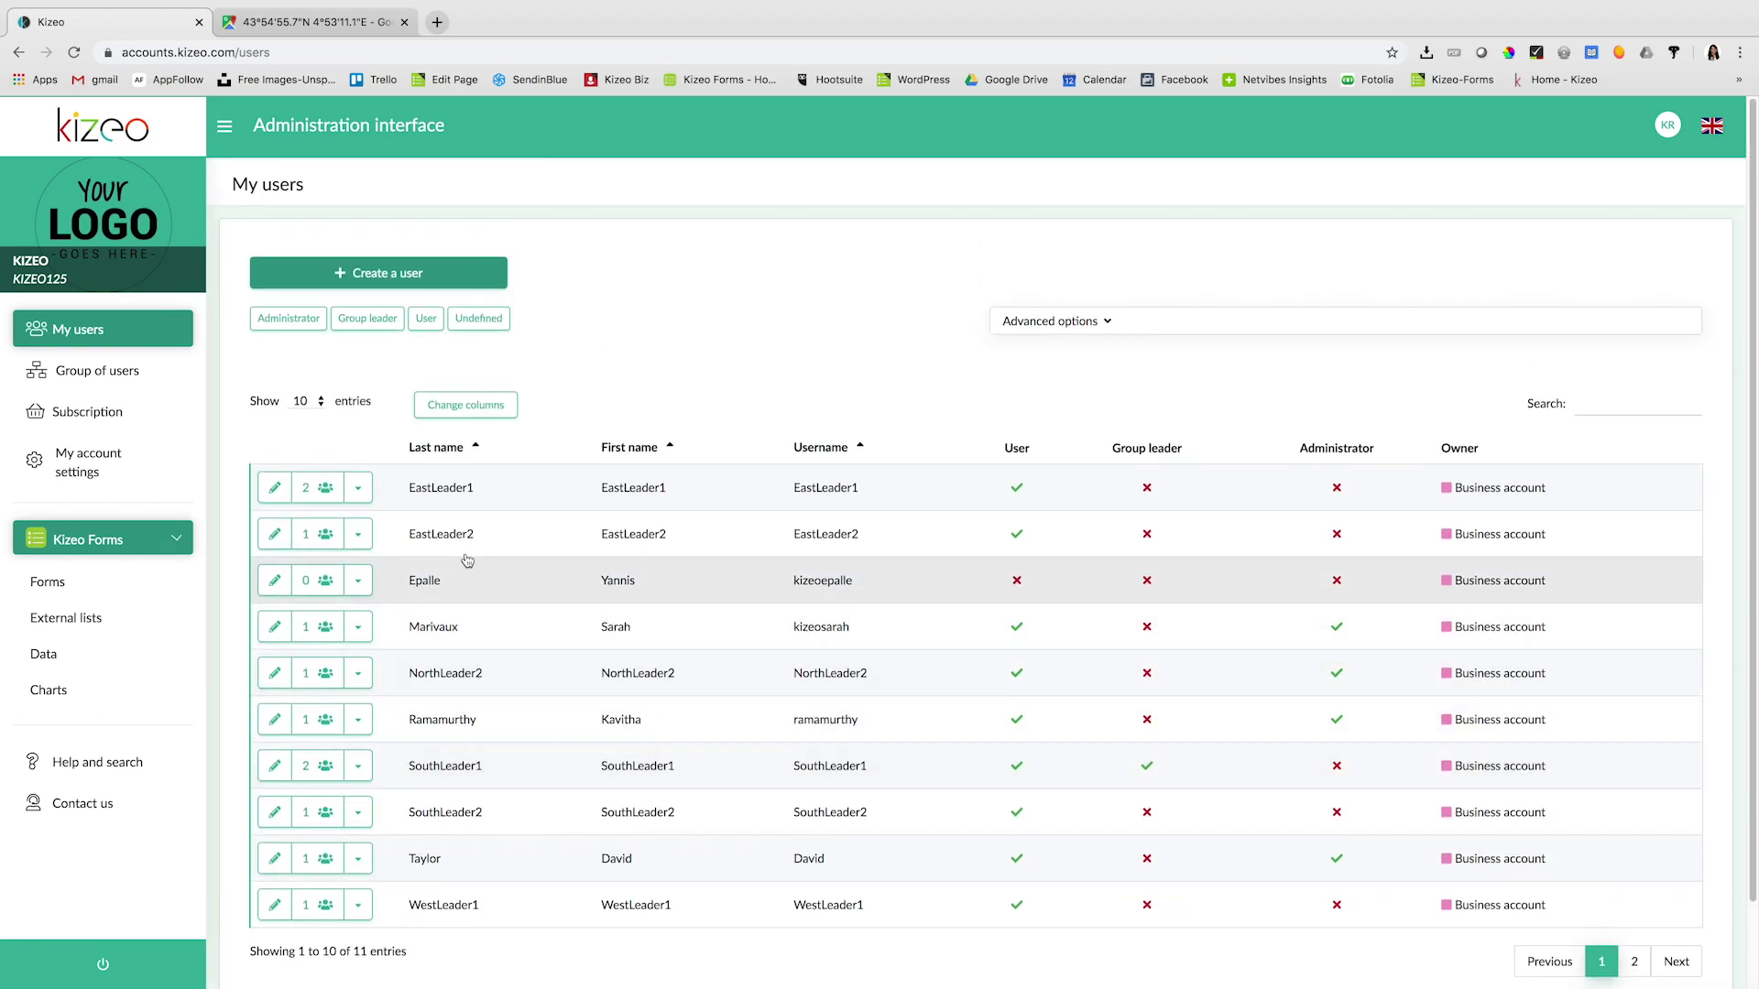
pyautogui.click(306, 320)
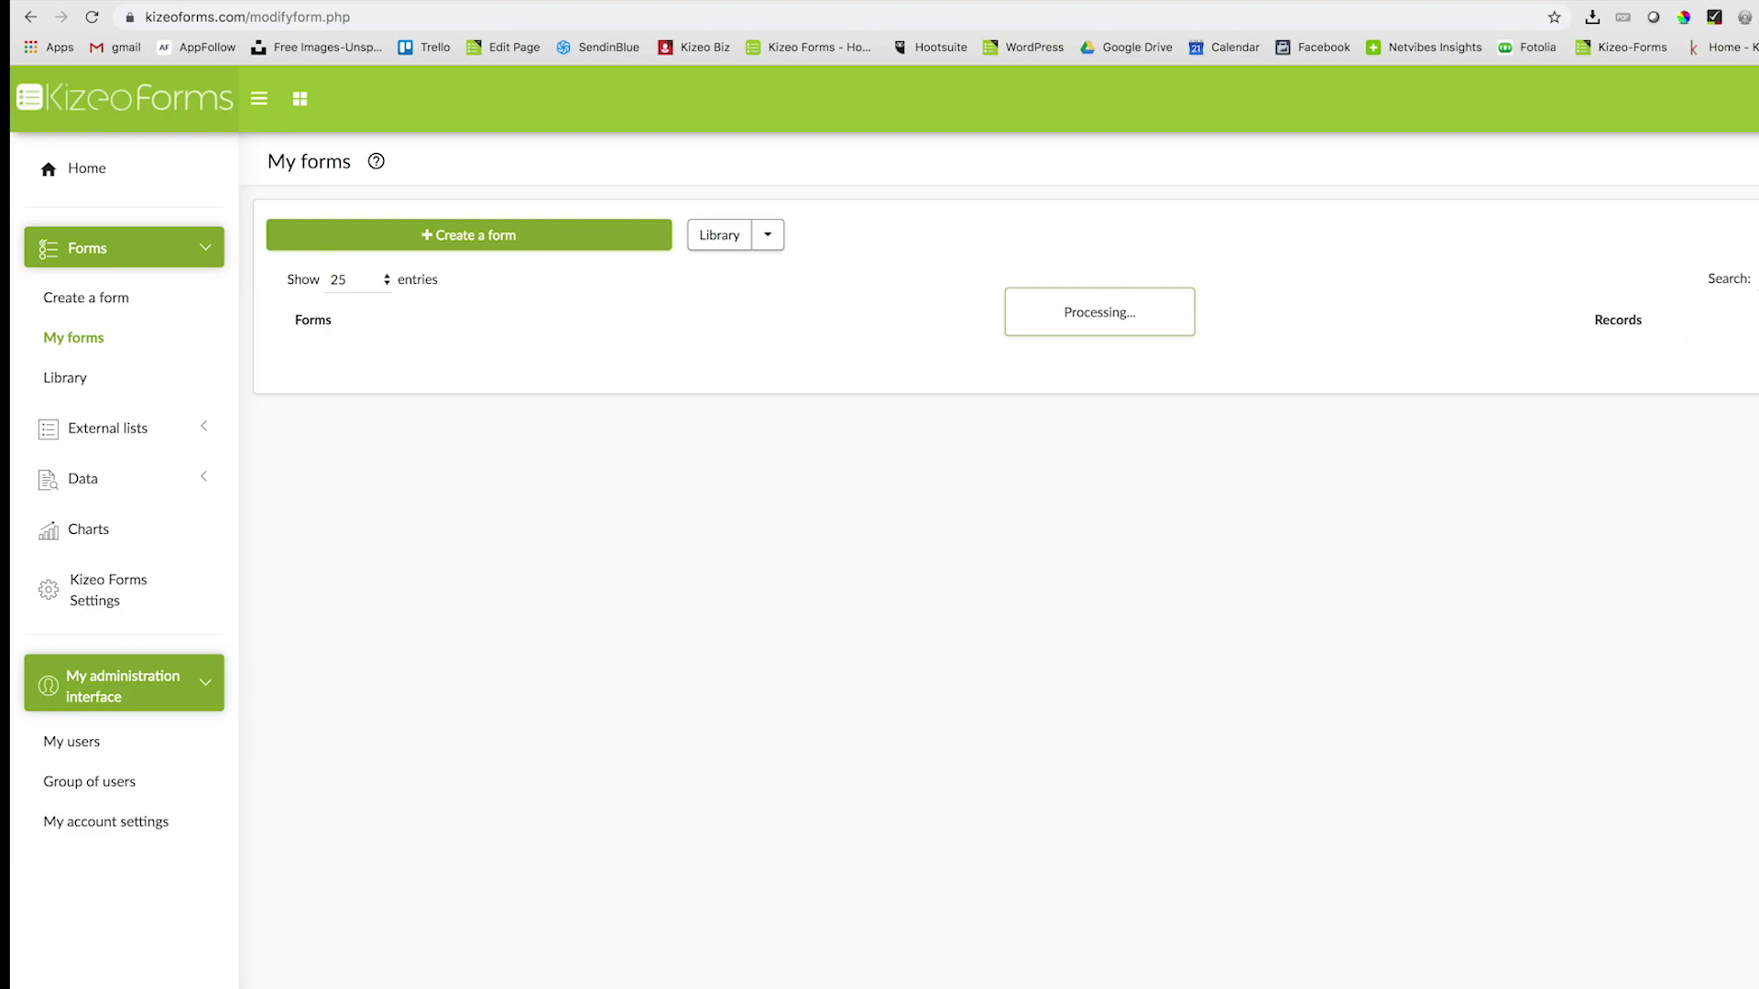
# - Find Test Form in My forms with the search 'tes' and open its user rights
pyautogui.write('te')
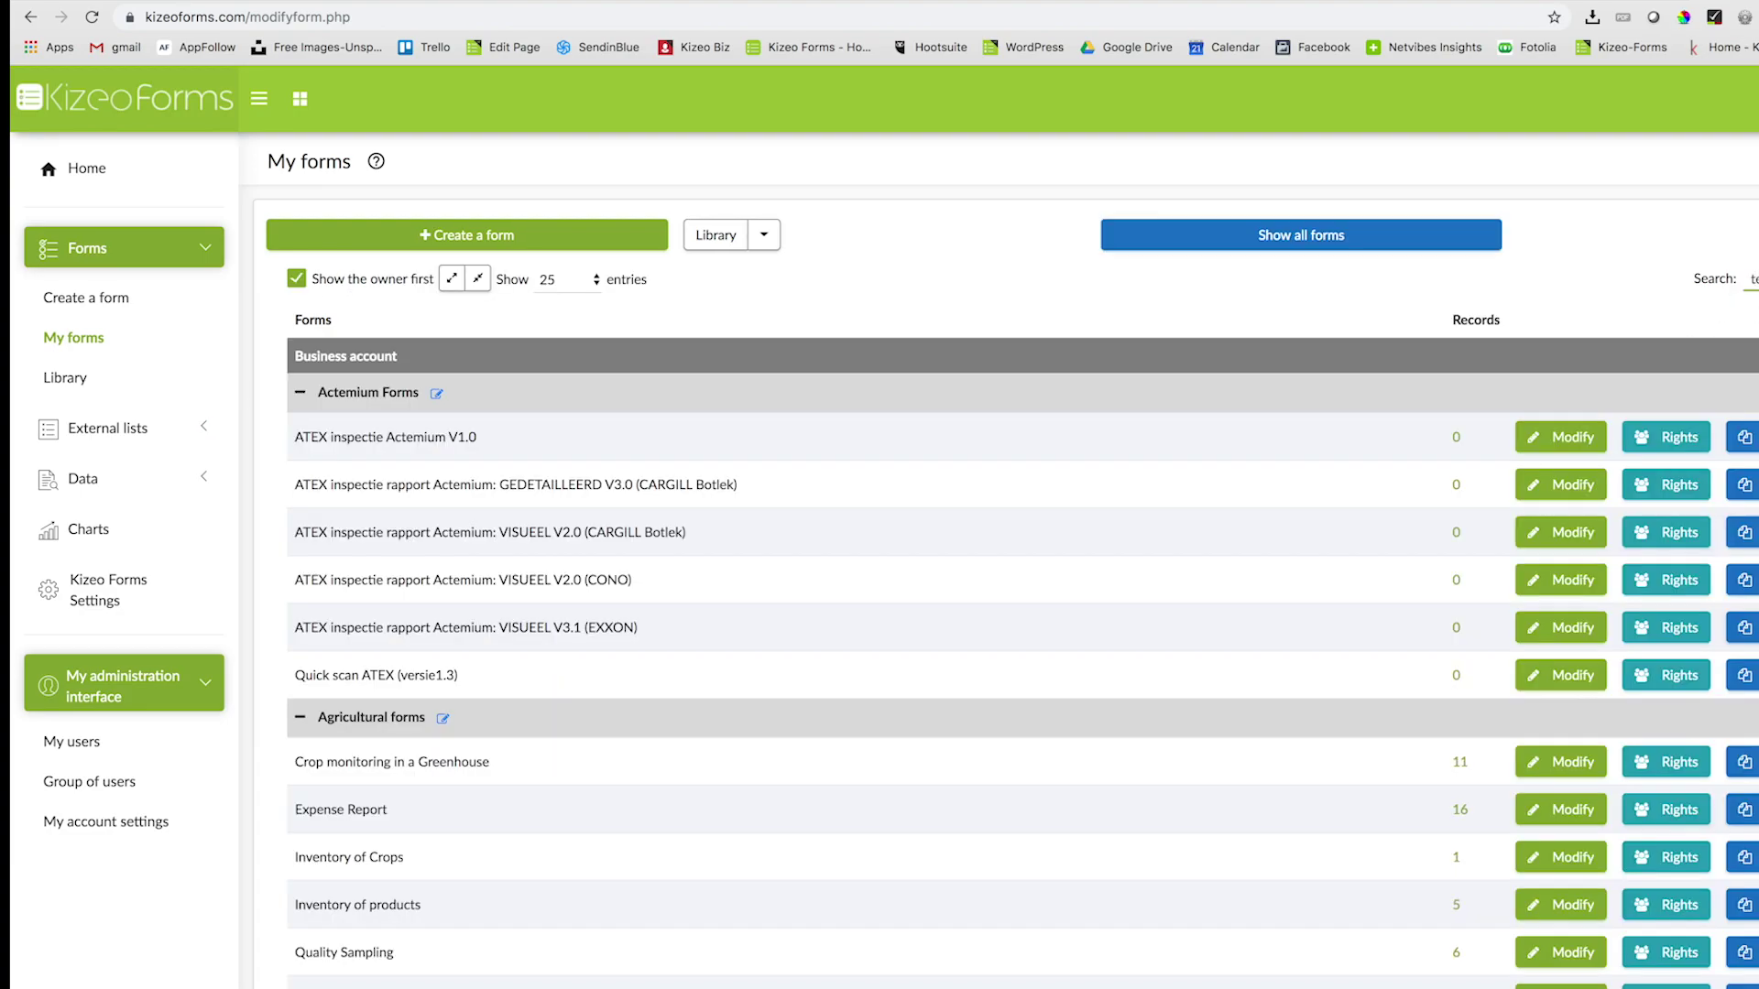
pyautogui.write('s')
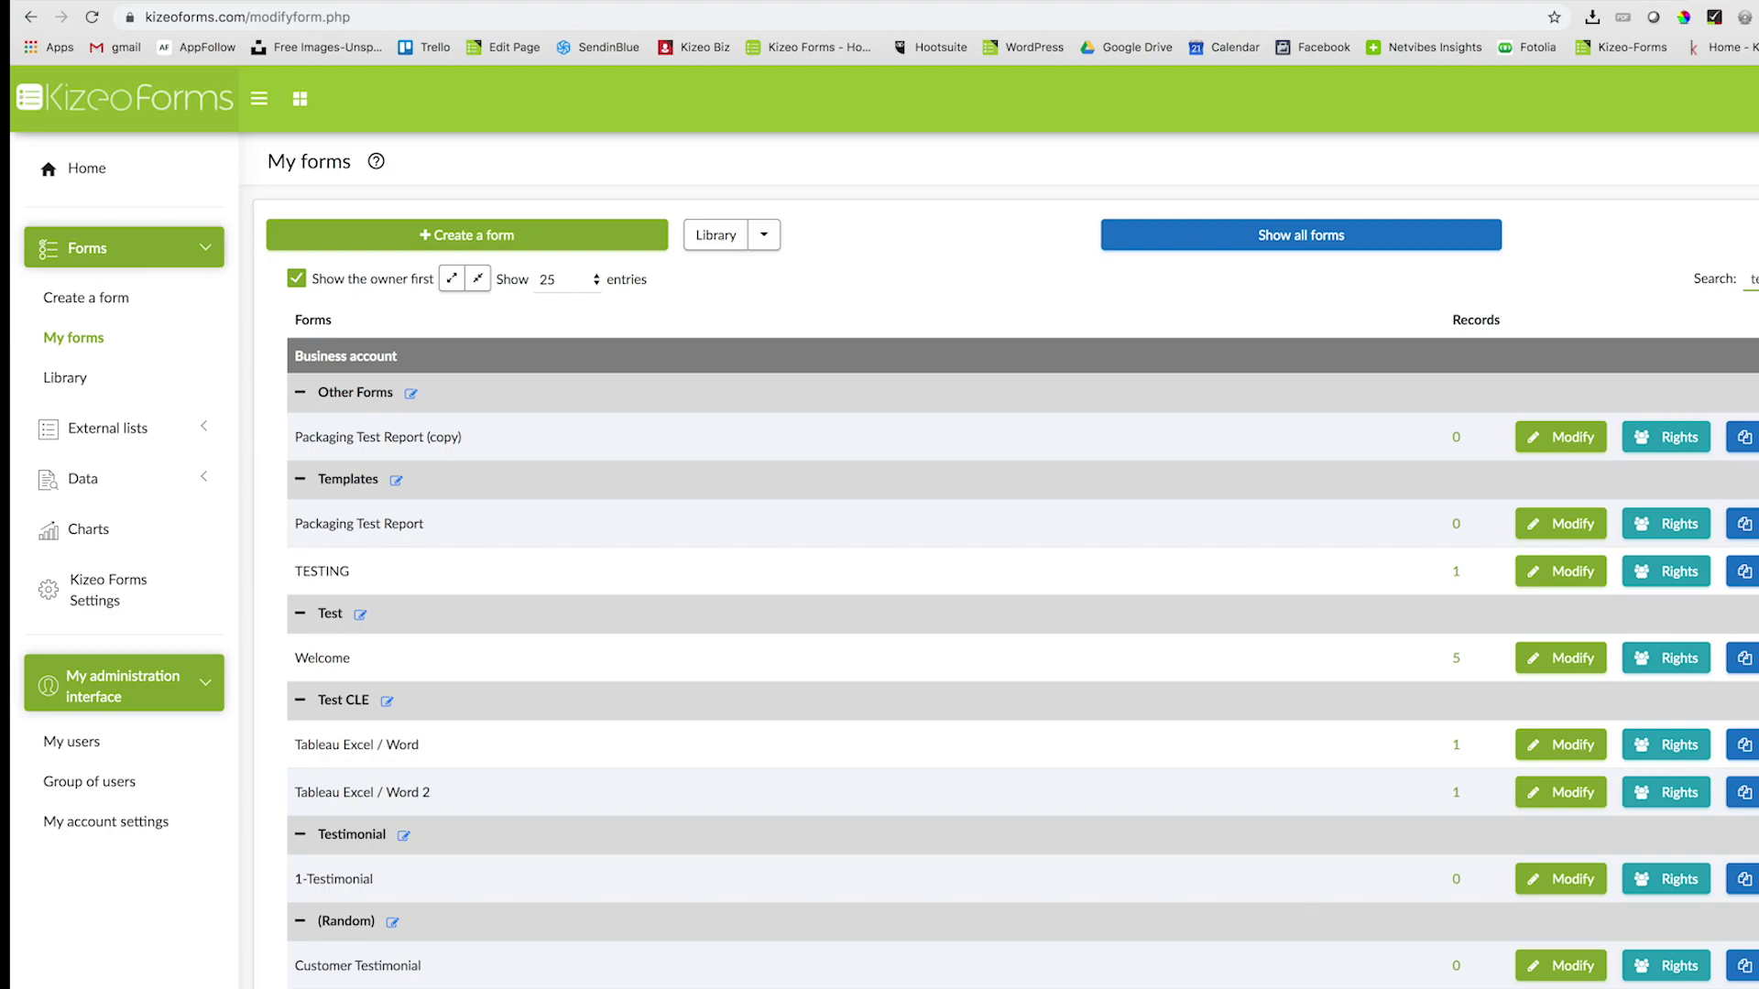
pyautogui.scroll(-3, 1464, 982)
pyautogui.click(1667, 820)
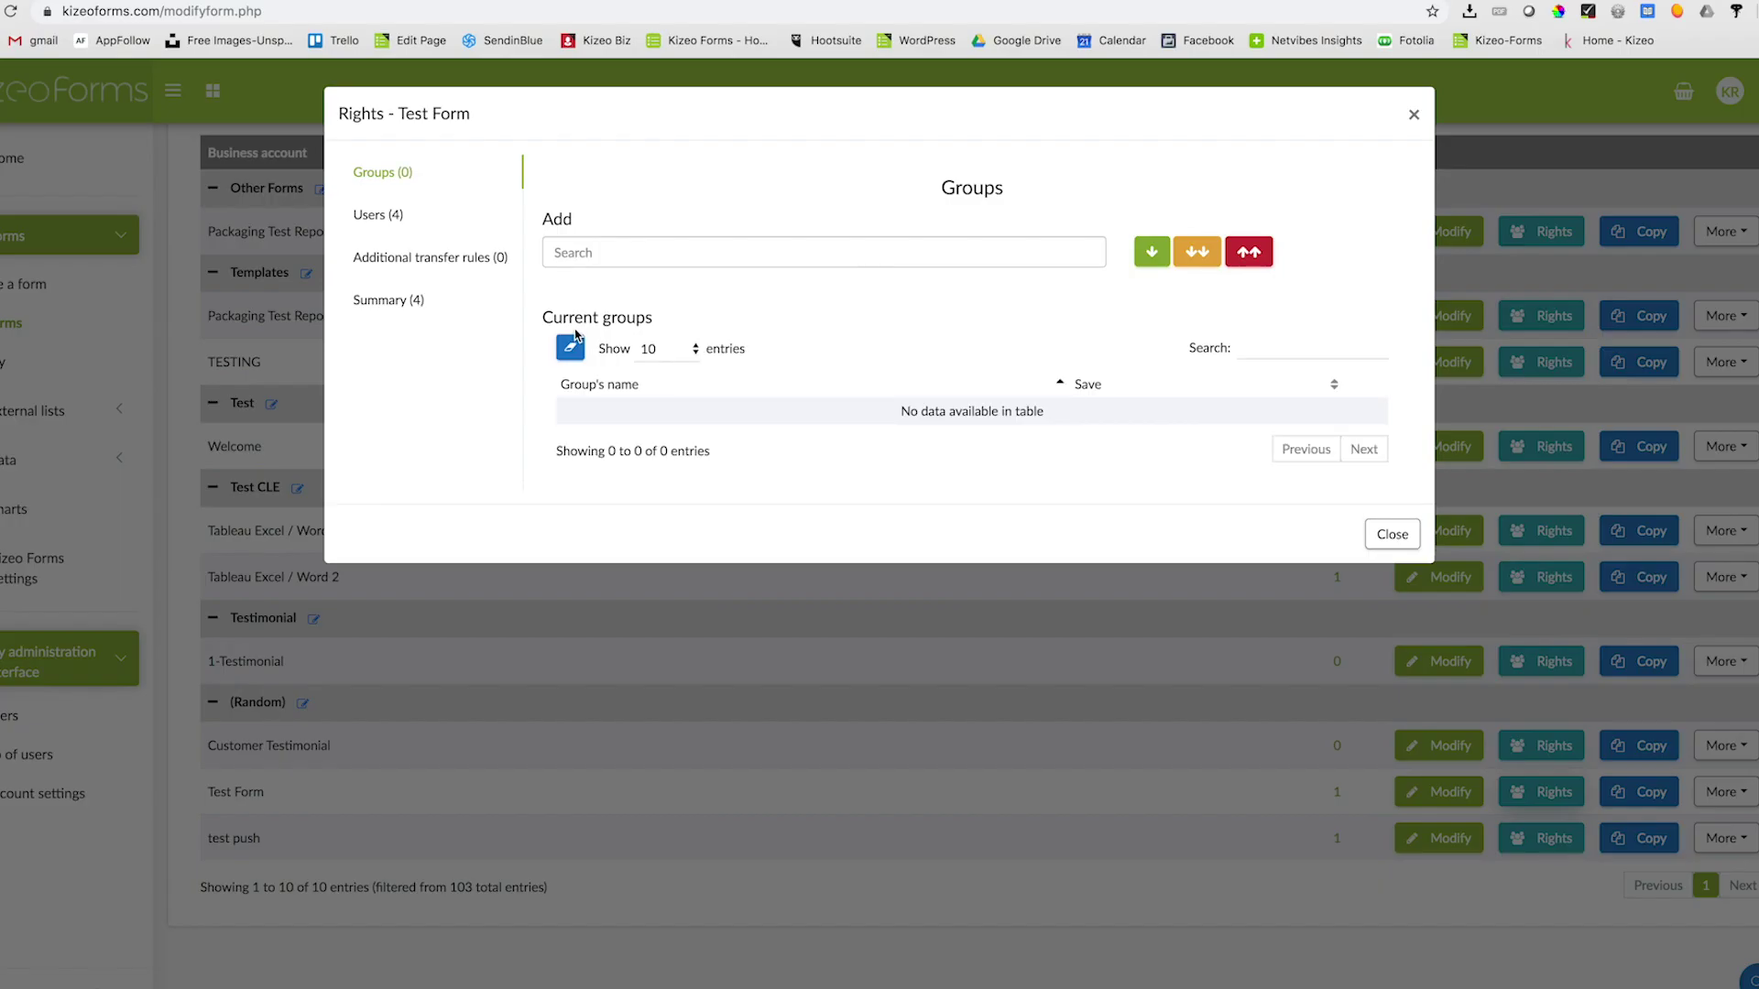
pyautogui.click(357, 218)
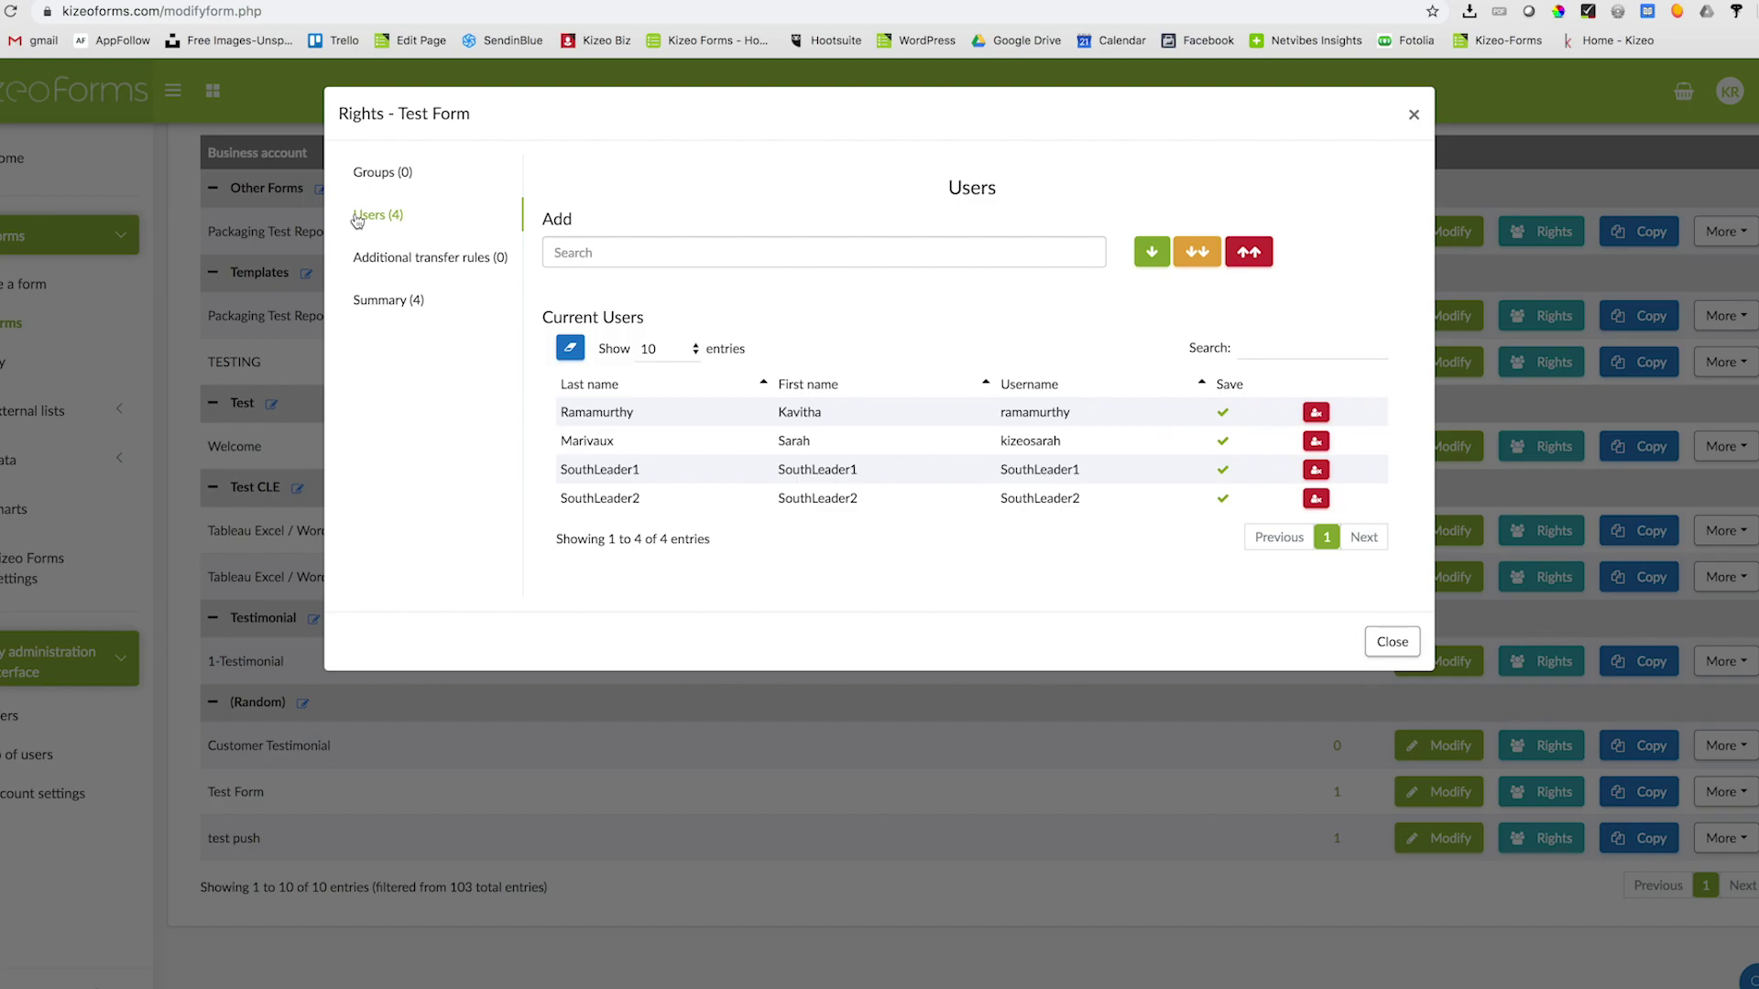
# - Add two more users to Test Form's rights, raising its user count to six
pyautogui.click(605, 252)
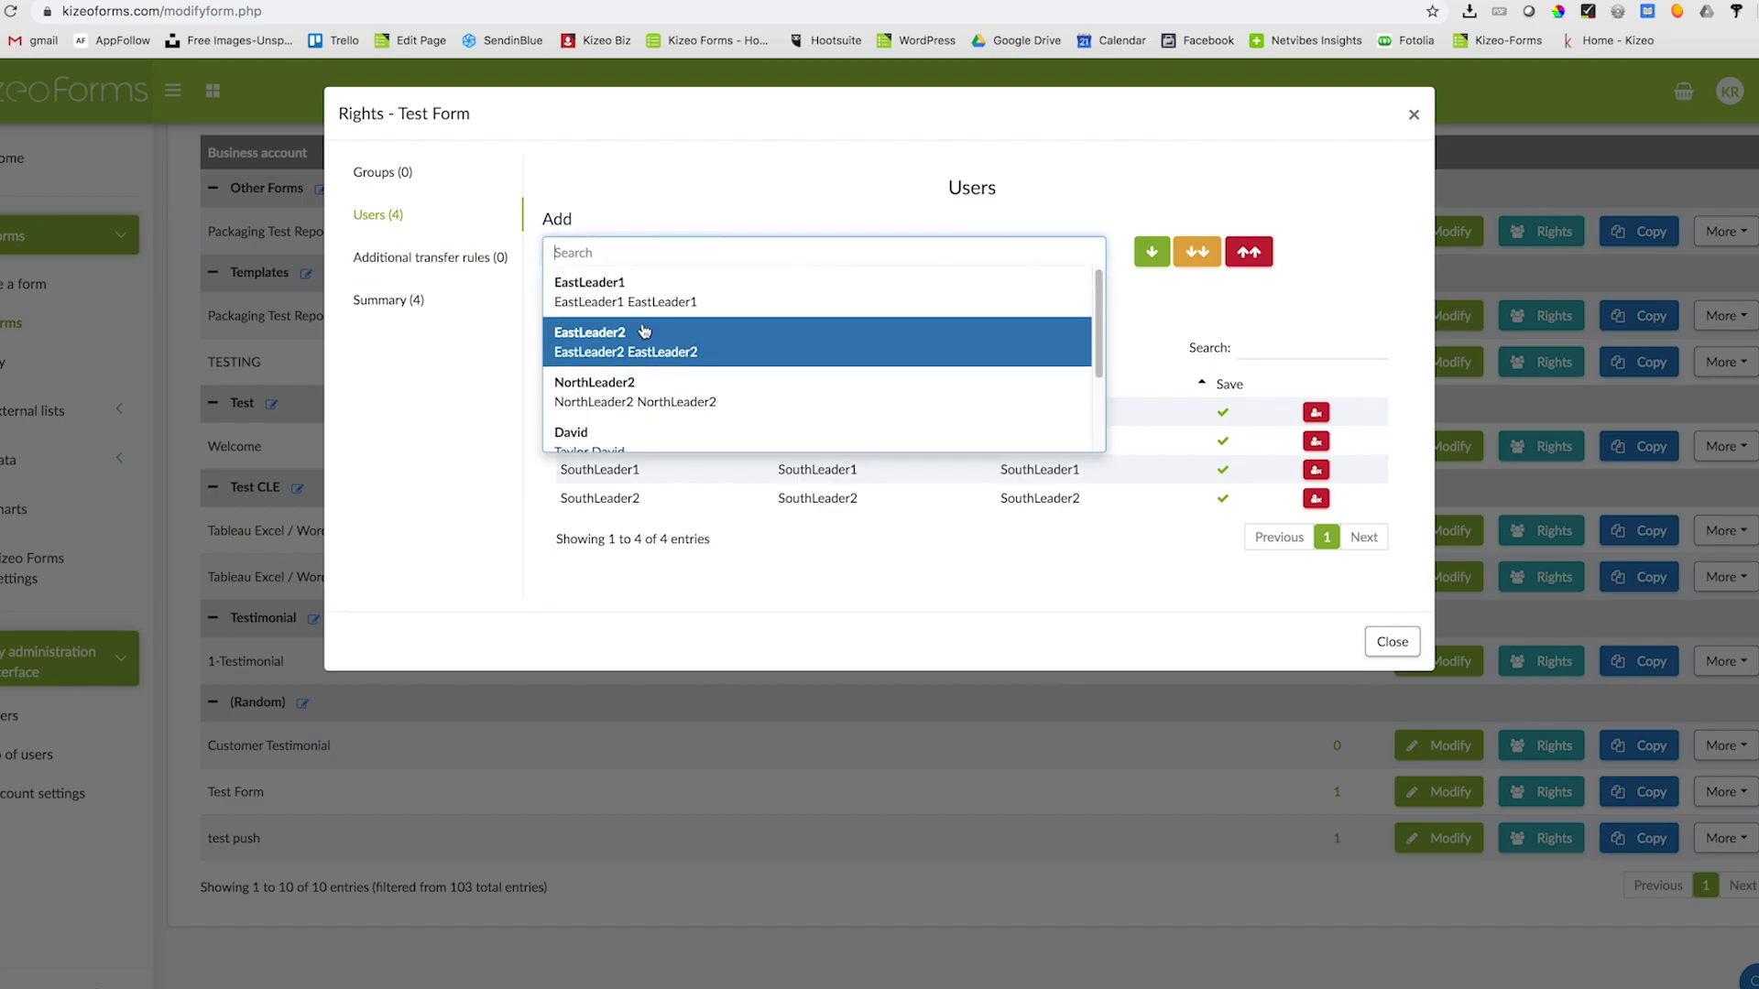
pyautogui.click(665, 436)
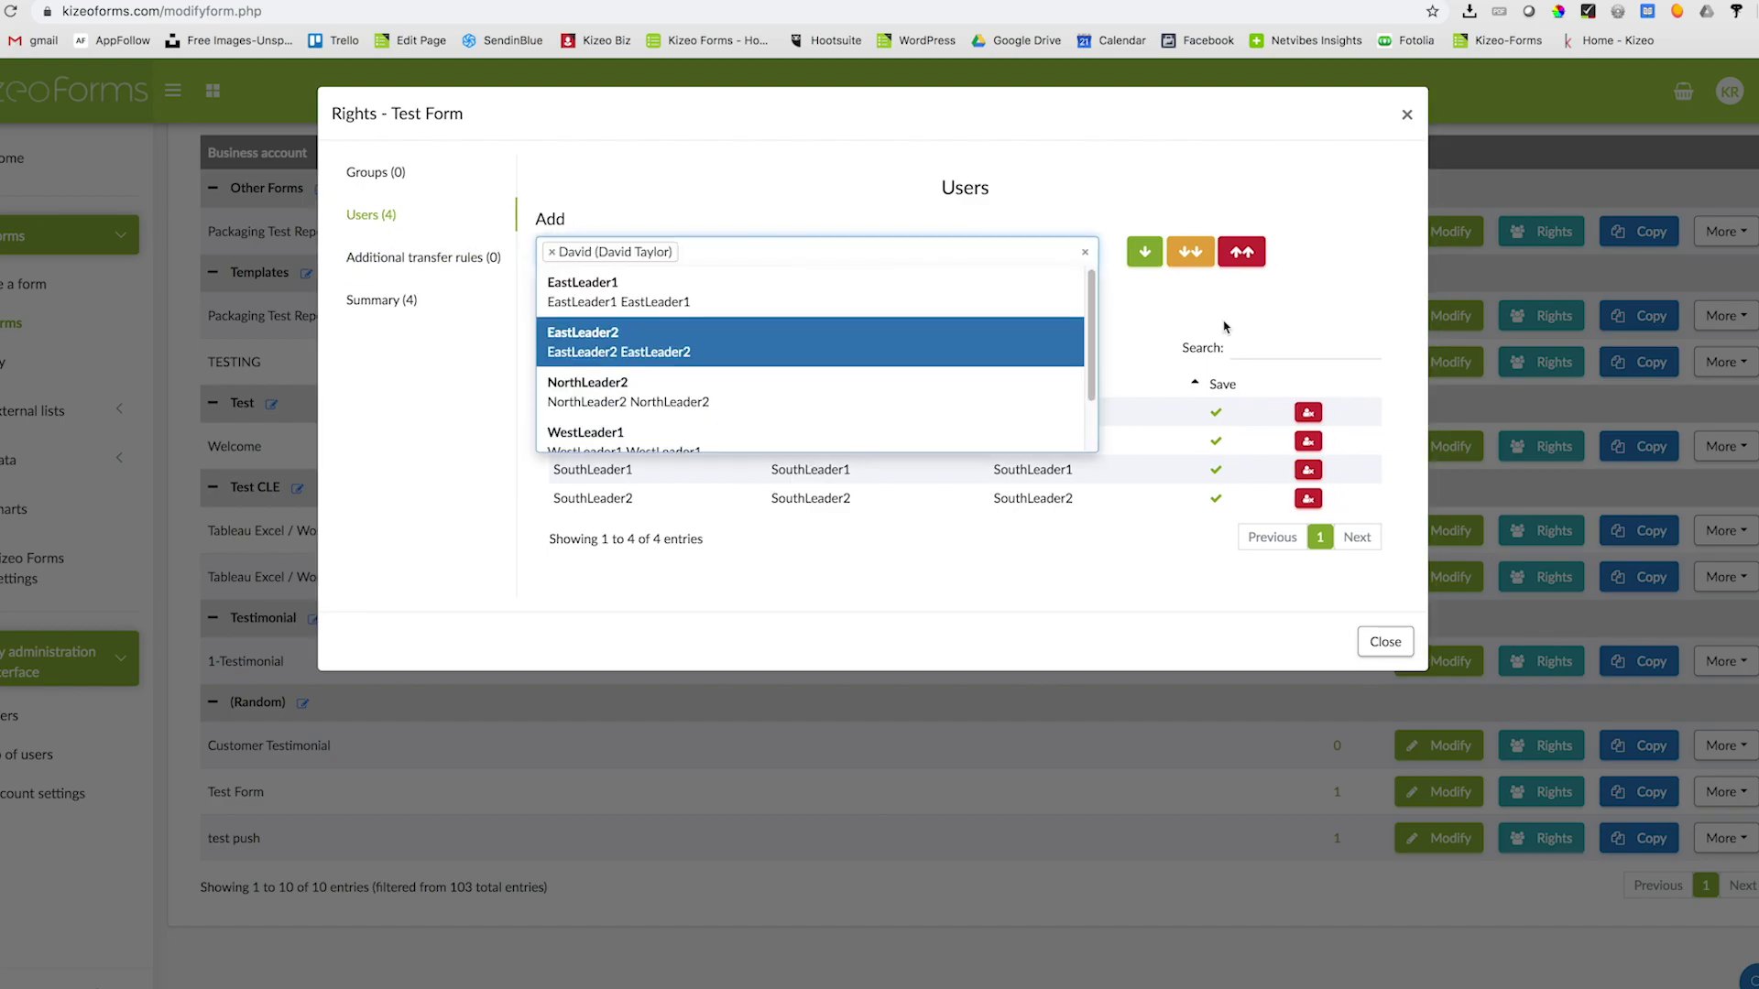
pyautogui.click(1137, 265)
pyautogui.click(1137, 265)
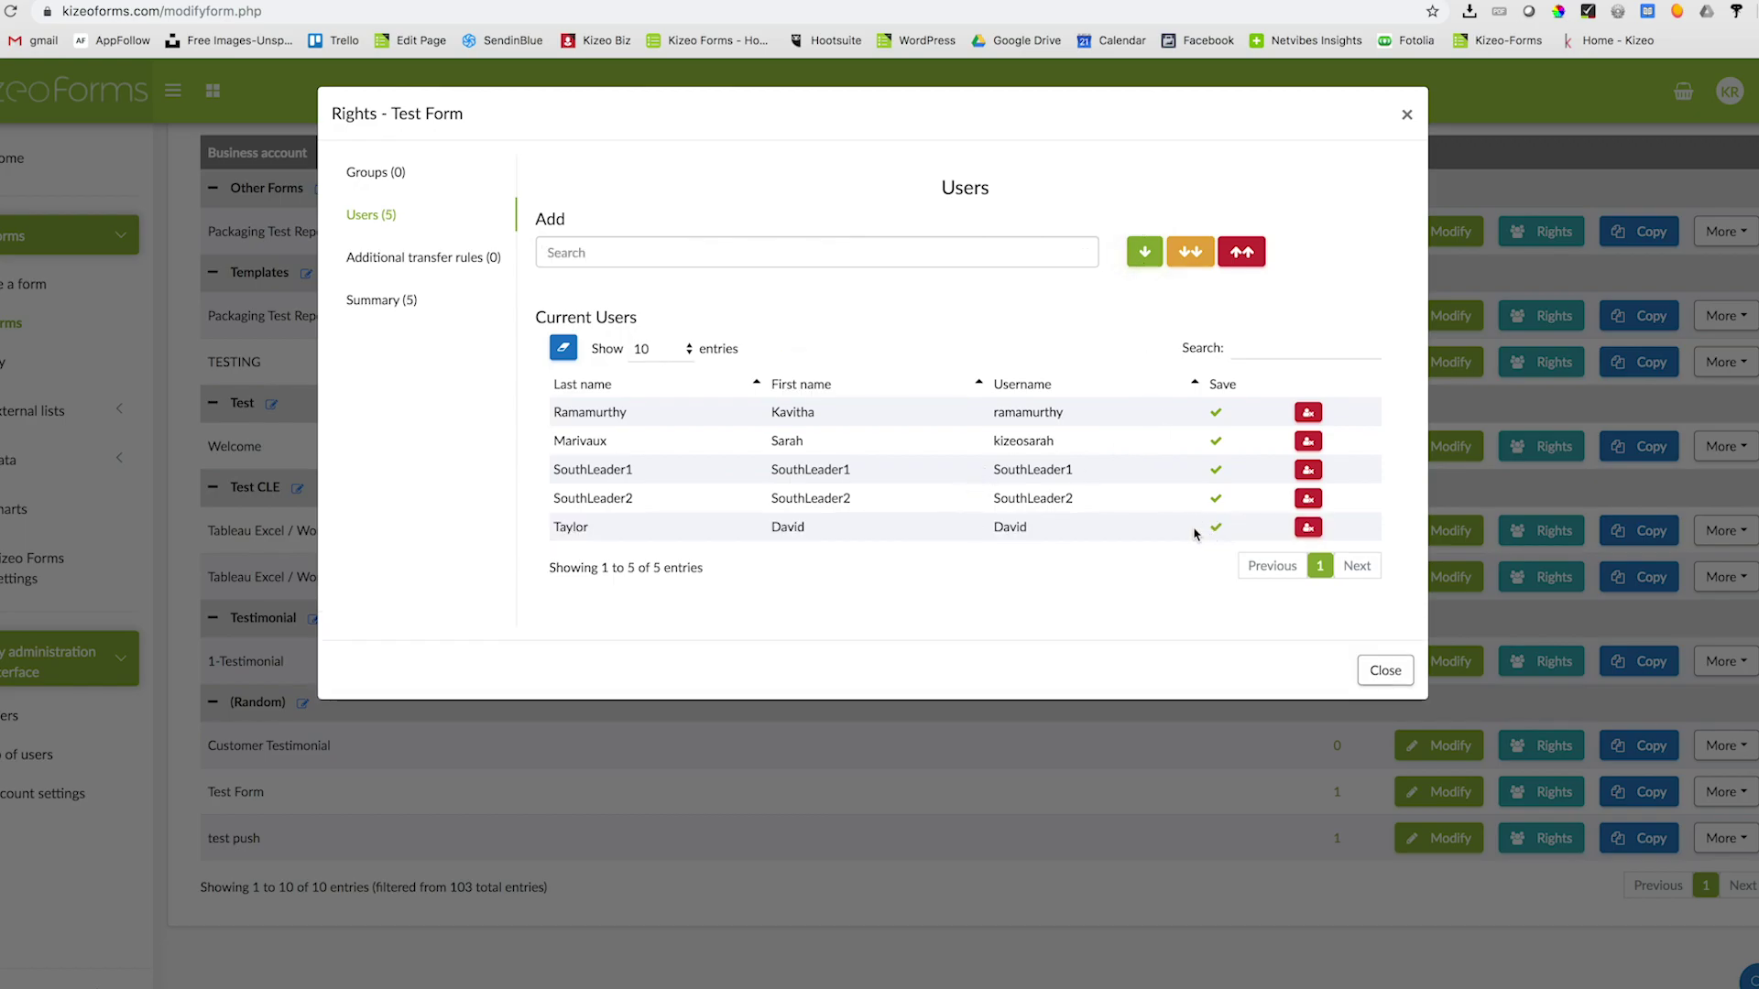
pyautogui.click(616, 253)
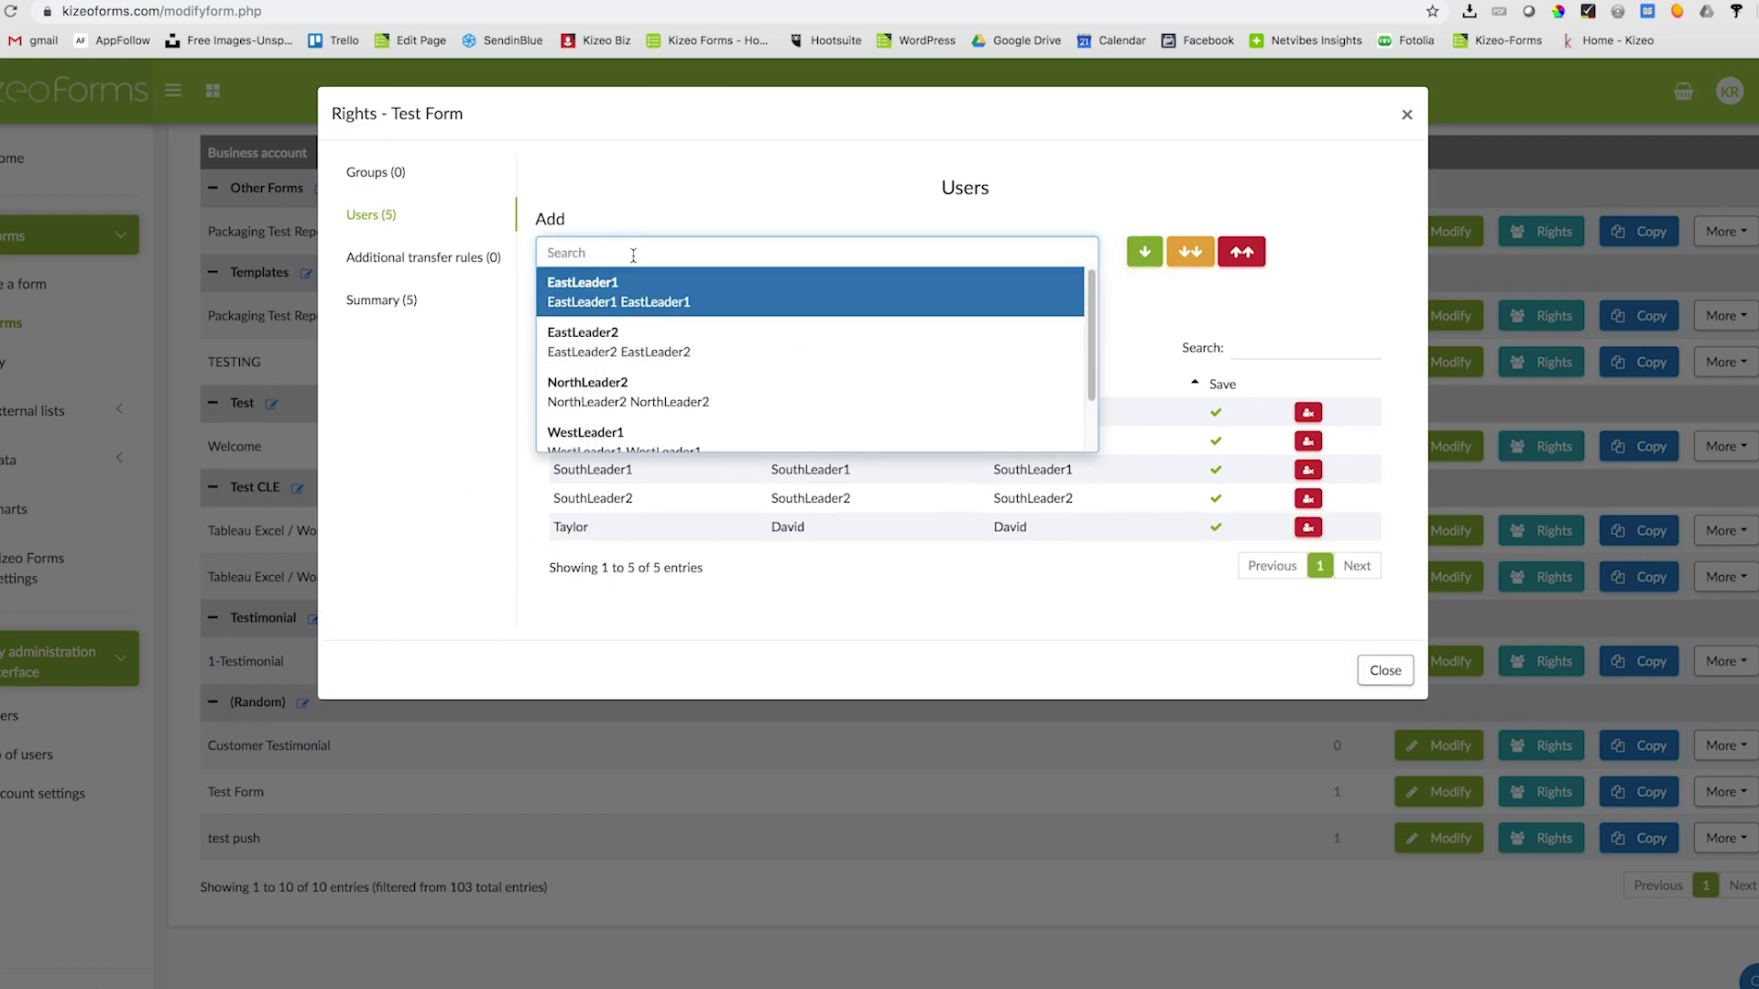
pyautogui.click(581, 295)
pyautogui.click(1143, 264)
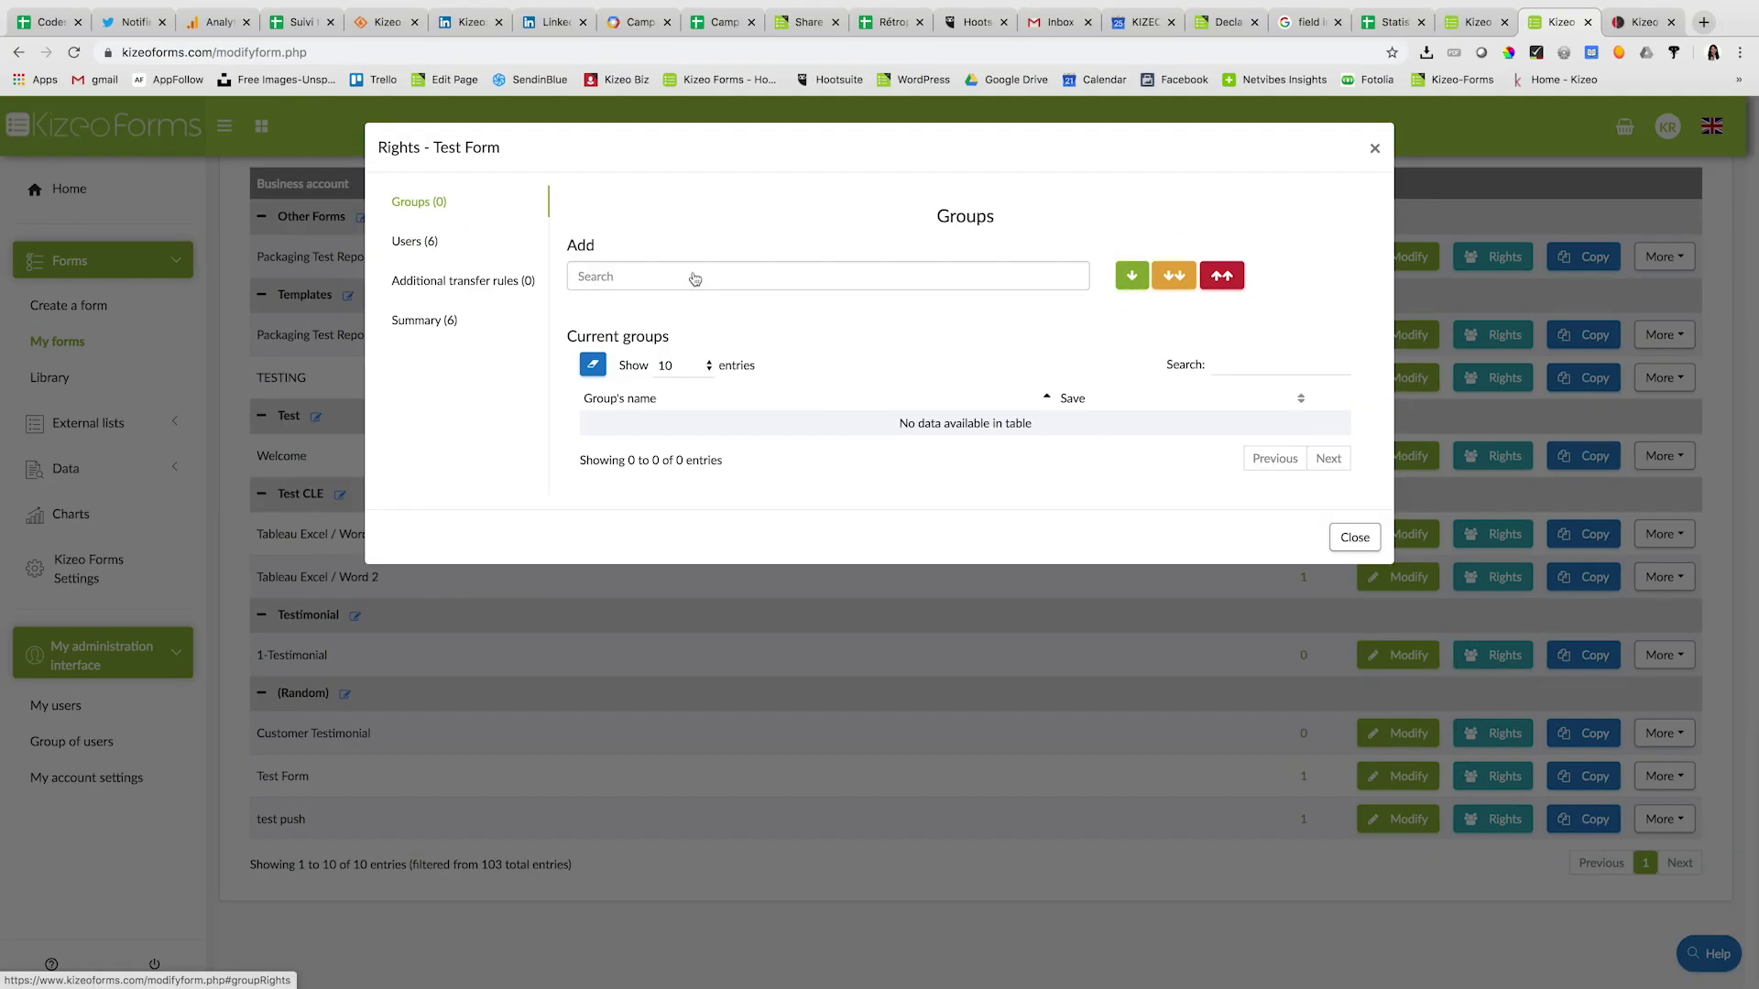
# - Grant the East group rights to Test Form and view the Summary of seven users
pyautogui.click(695, 279)
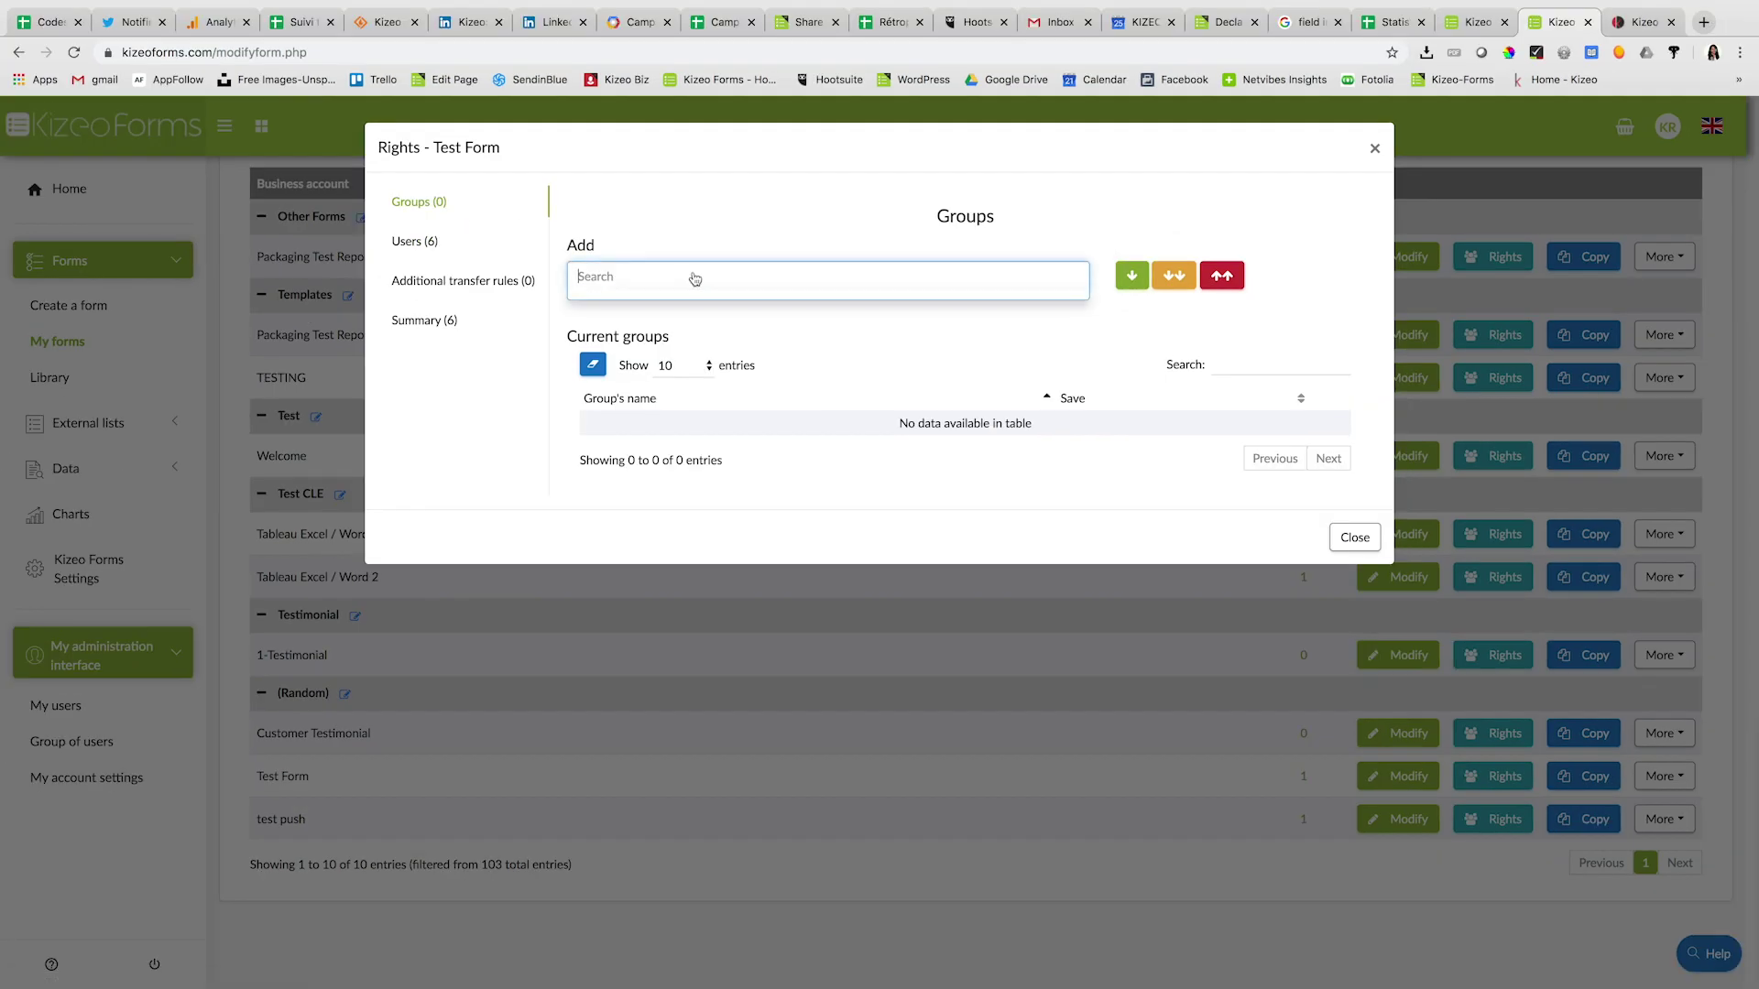
pyautogui.click(682, 304)
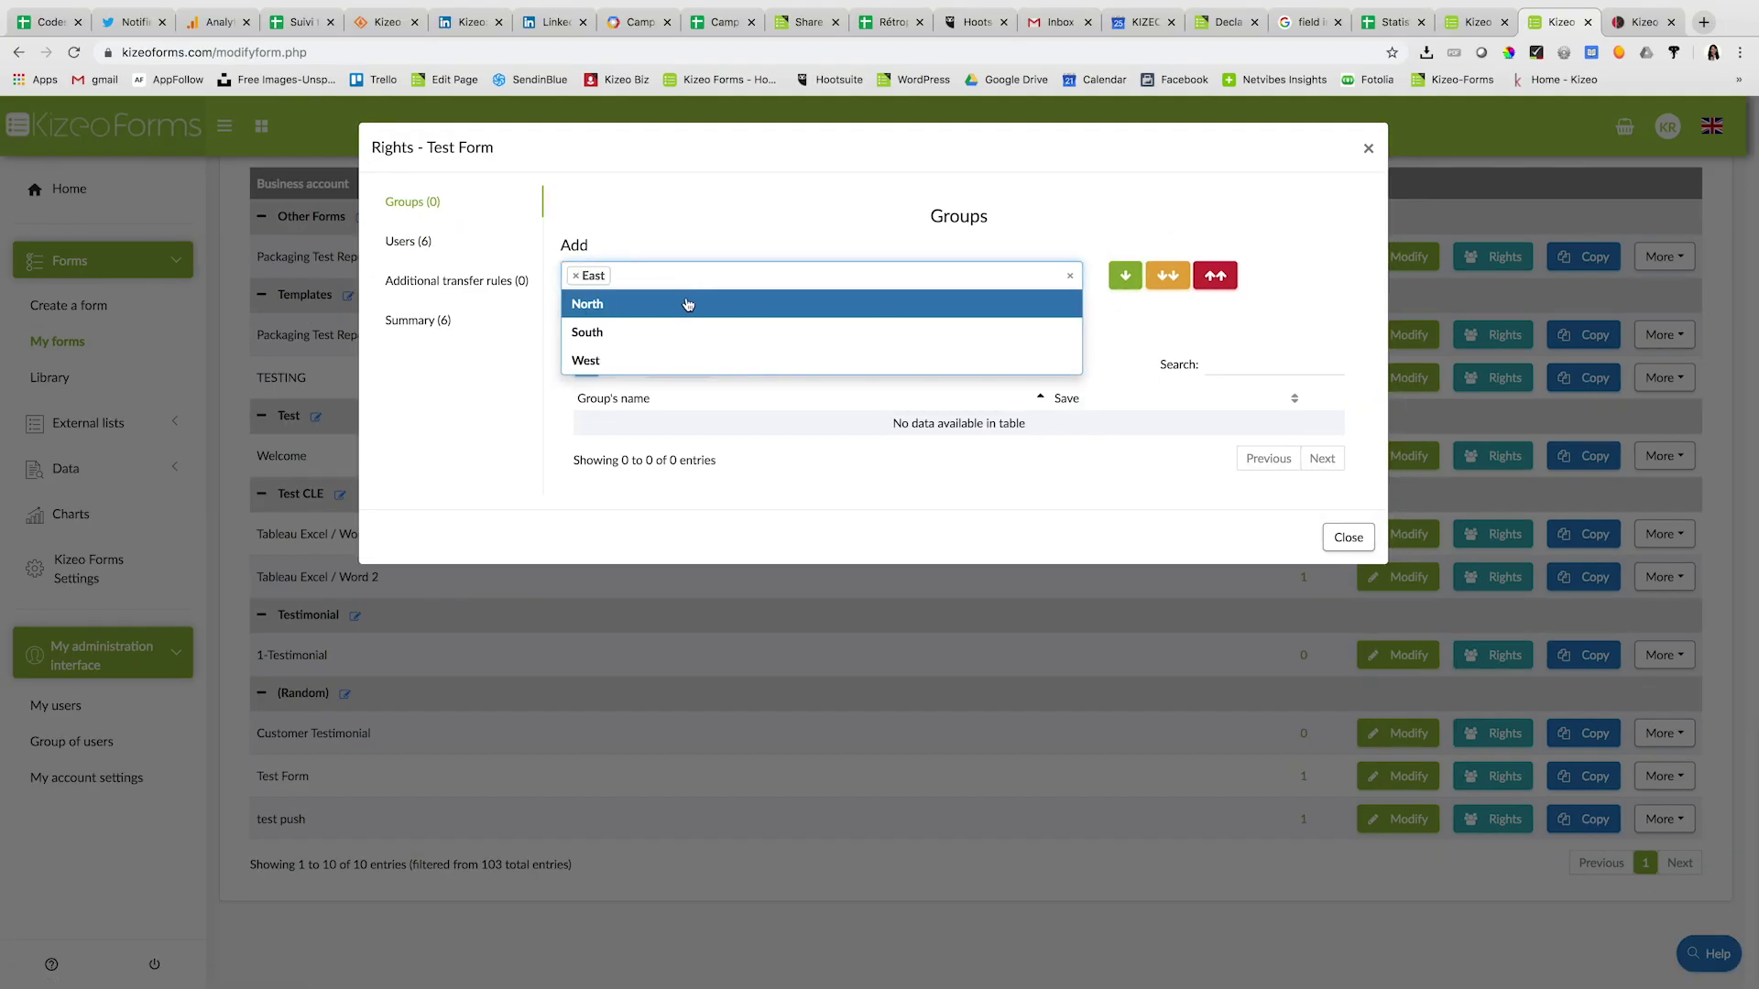
pyautogui.click(1126, 277)
pyautogui.click(1125, 279)
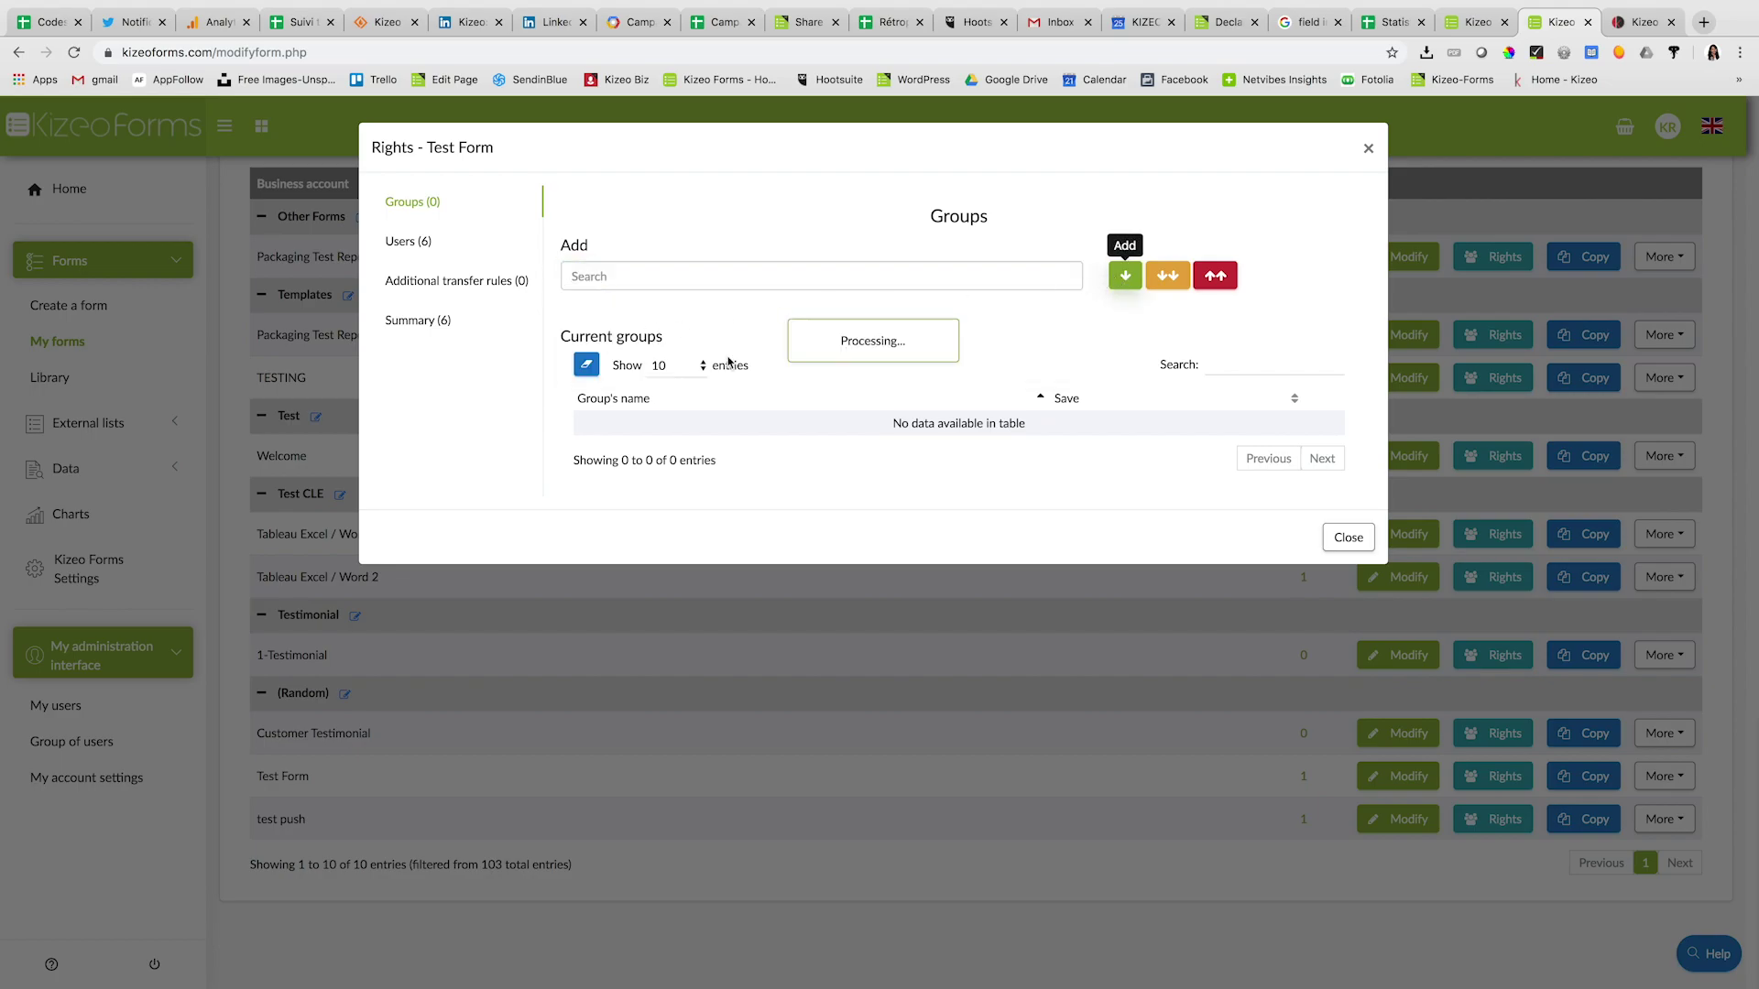
pyautogui.click(409, 288)
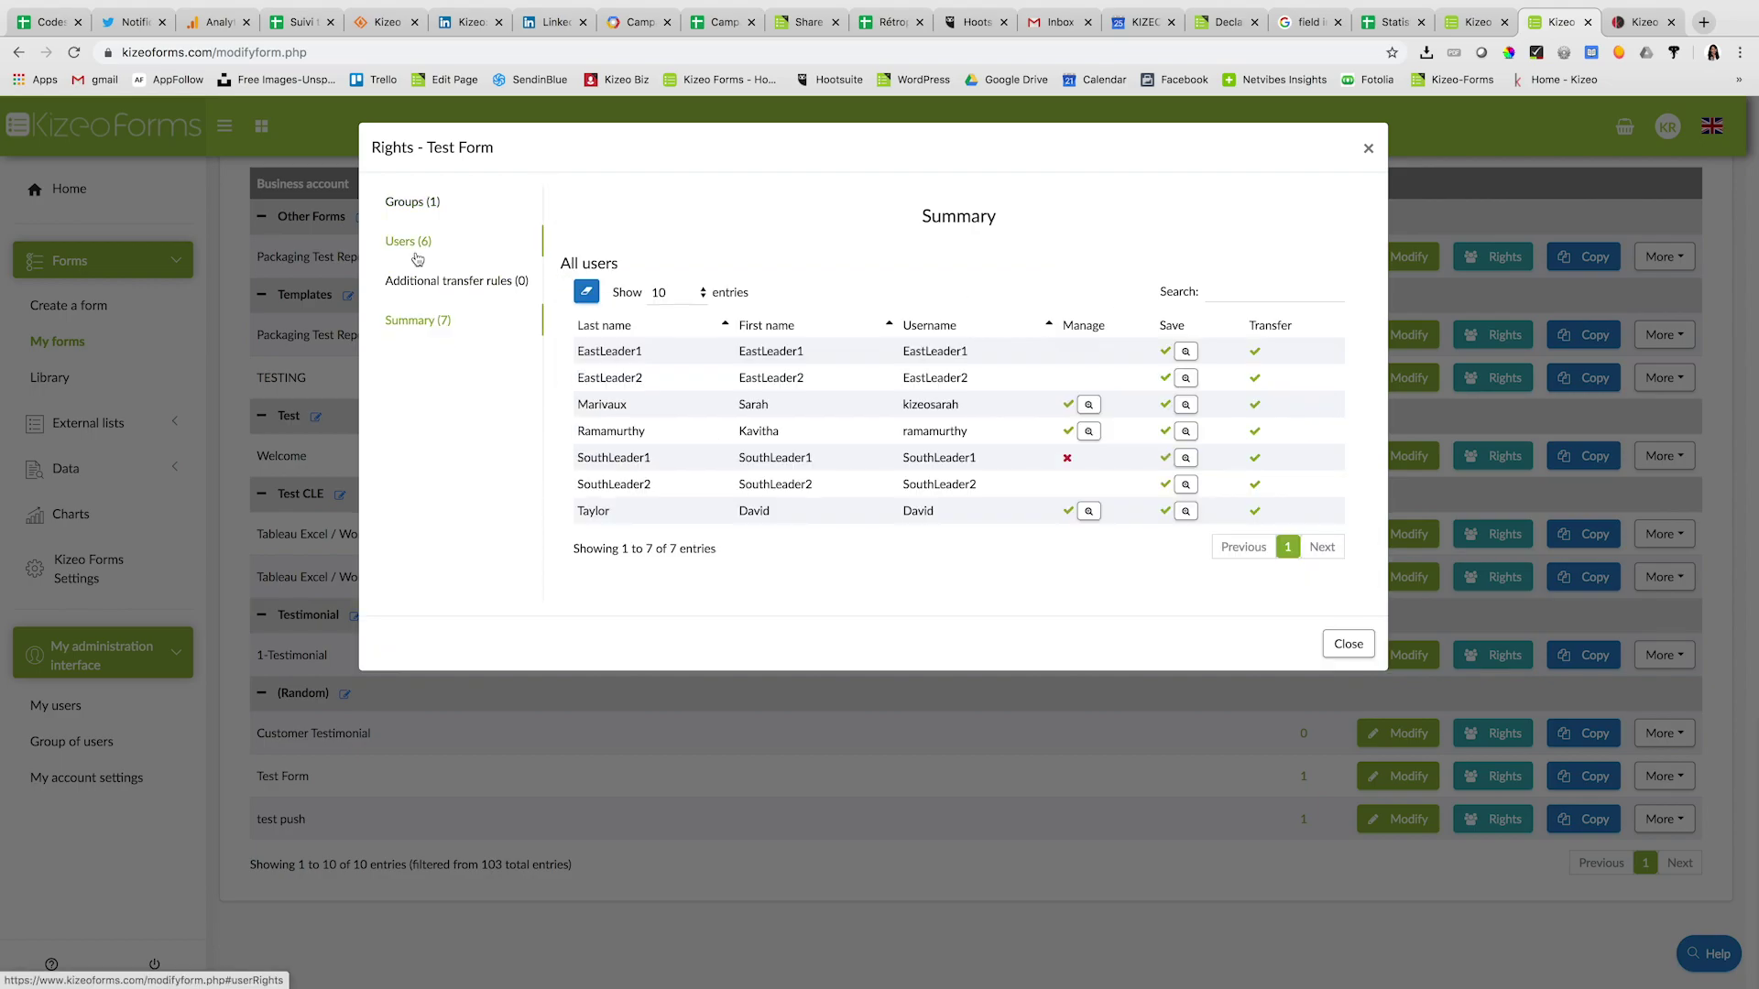